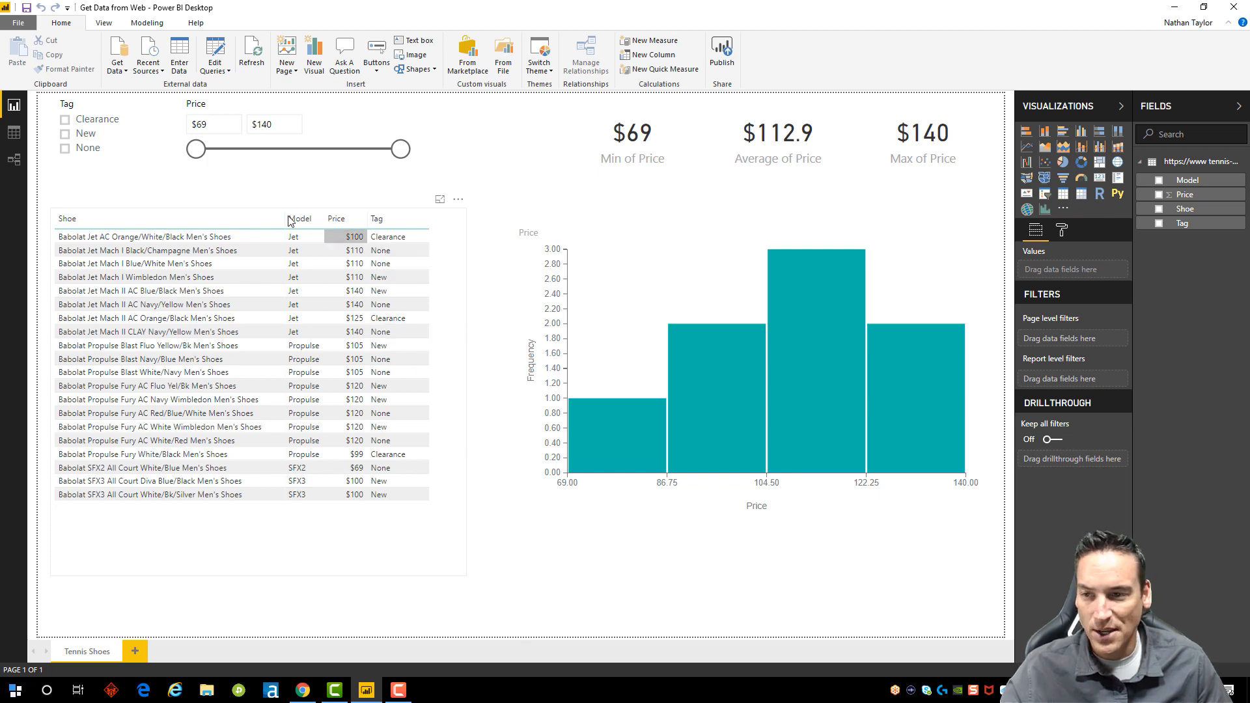
# Step: Filter the report by the Clearance tag and by the New tag, and clear the tag filter
pyautogui.click(65, 119)
pyautogui.click(65, 119)
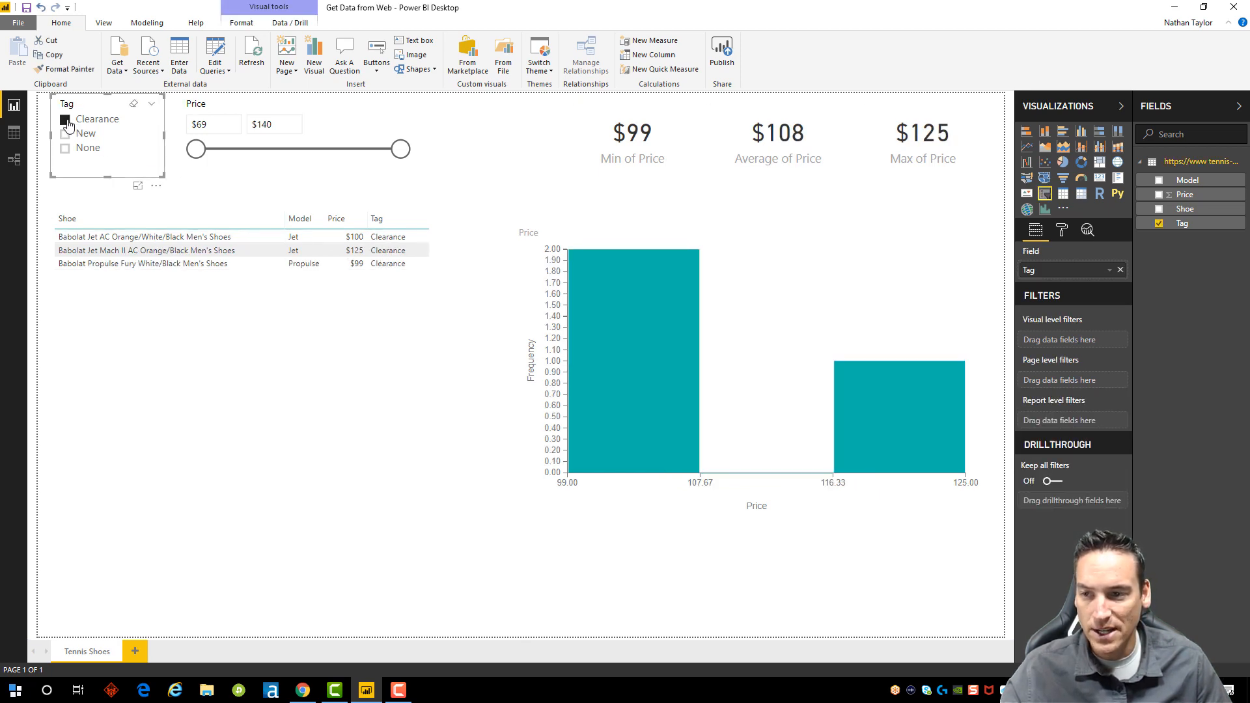
pyautogui.click(67, 136)
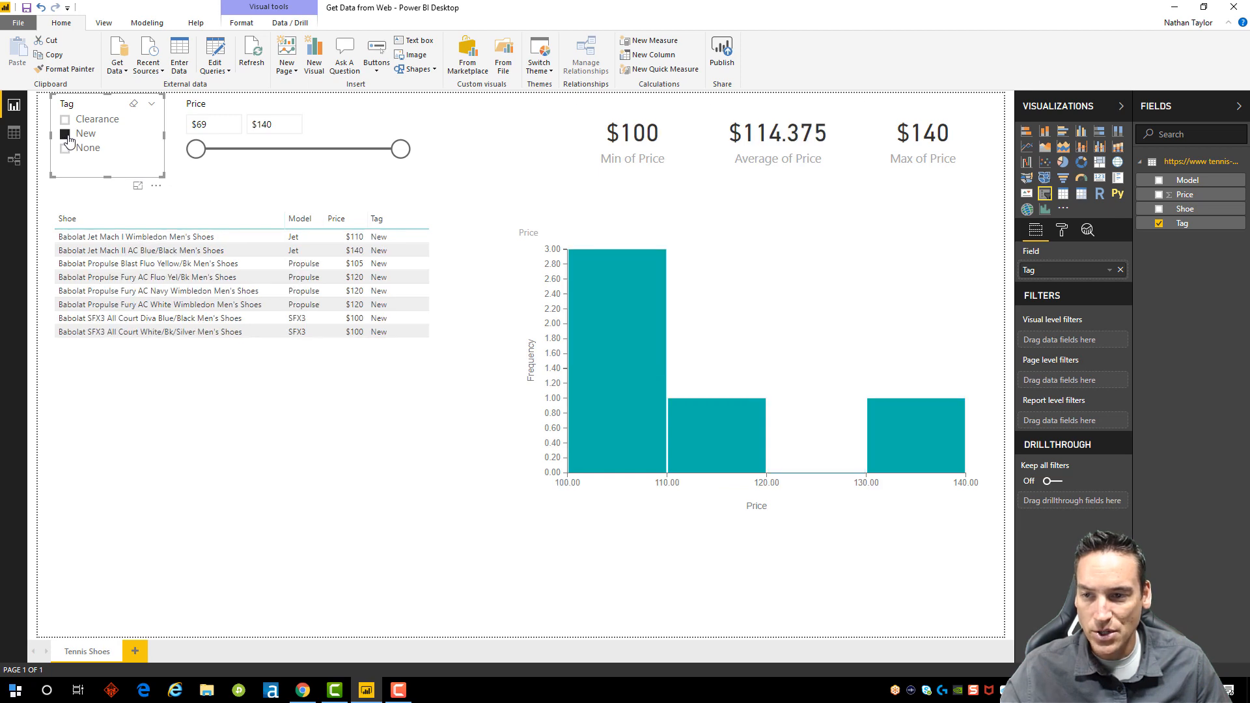
pyautogui.click(65, 134)
# Step: Narrow the price slicer's upper limit to about $100 and restore it to the full $69 to $140 range
pyautogui.moveTo(195, 149)
pyautogui.mouseDown()
pyautogui.moveTo(227, 150)
pyautogui.moveTo(188, 150)
pyautogui.mouseUp()
pyautogui.moveTo(400, 149); pyautogui.dragTo(287, 149)
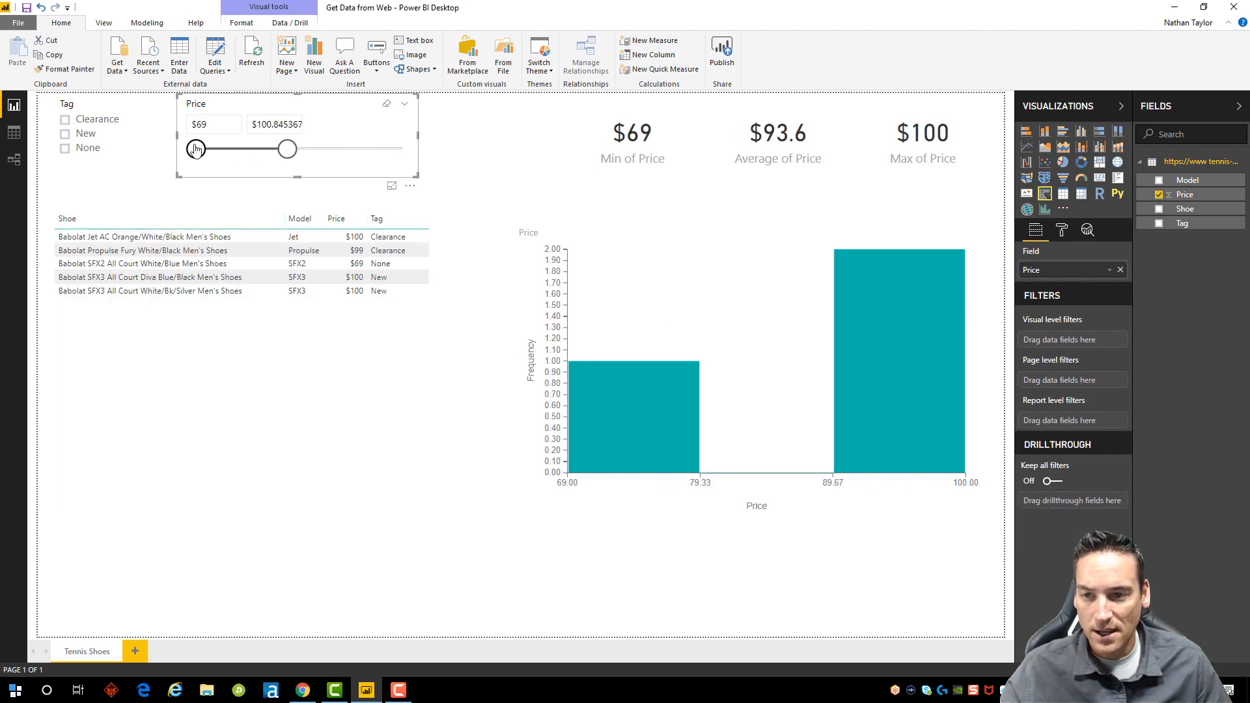
pyautogui.moveTo(195, 150)
pyautogui.mouseDown()
pyautogui.moveTo(209, 150)
pyautogui.moveTo(194, 151)
pyautogui.mouseUp()
pyautogui.moveTo(292, 154); pyautogui.dragTo(410, 156)
pyautogui.click(456, 210)
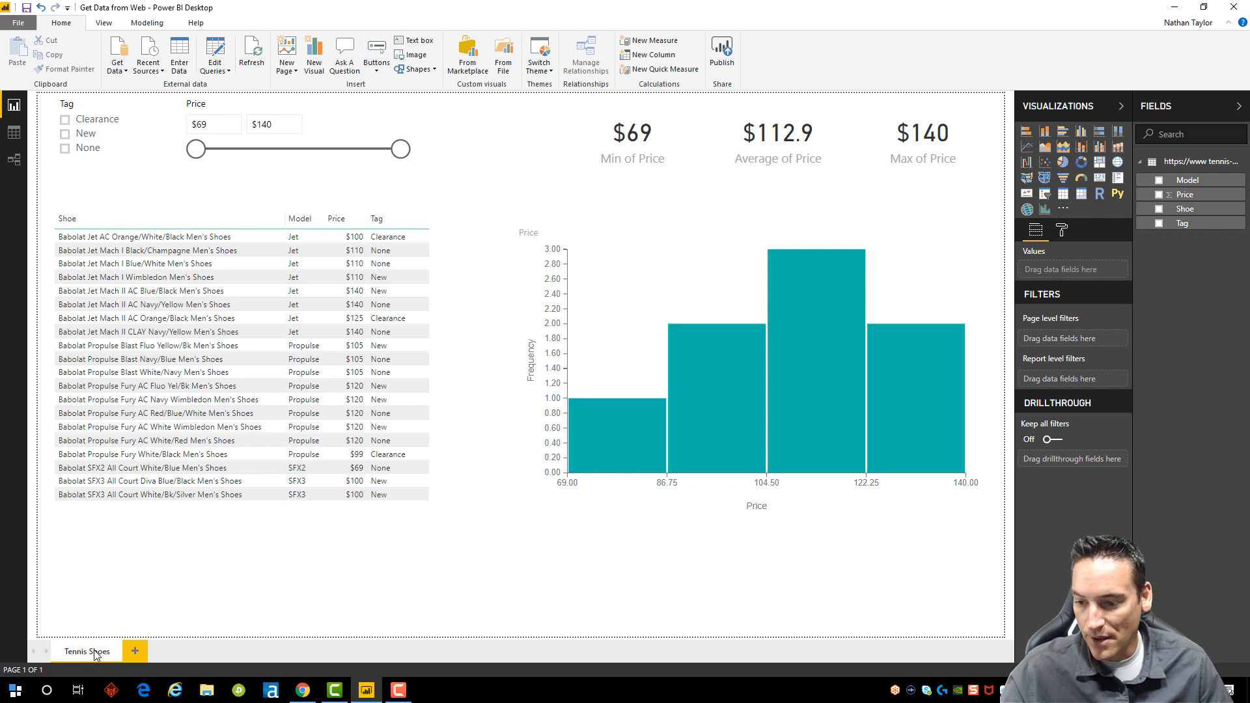
# Step: Add a blank report page and delete the Tennis Shoes page
pyautogui.click(134, 653)
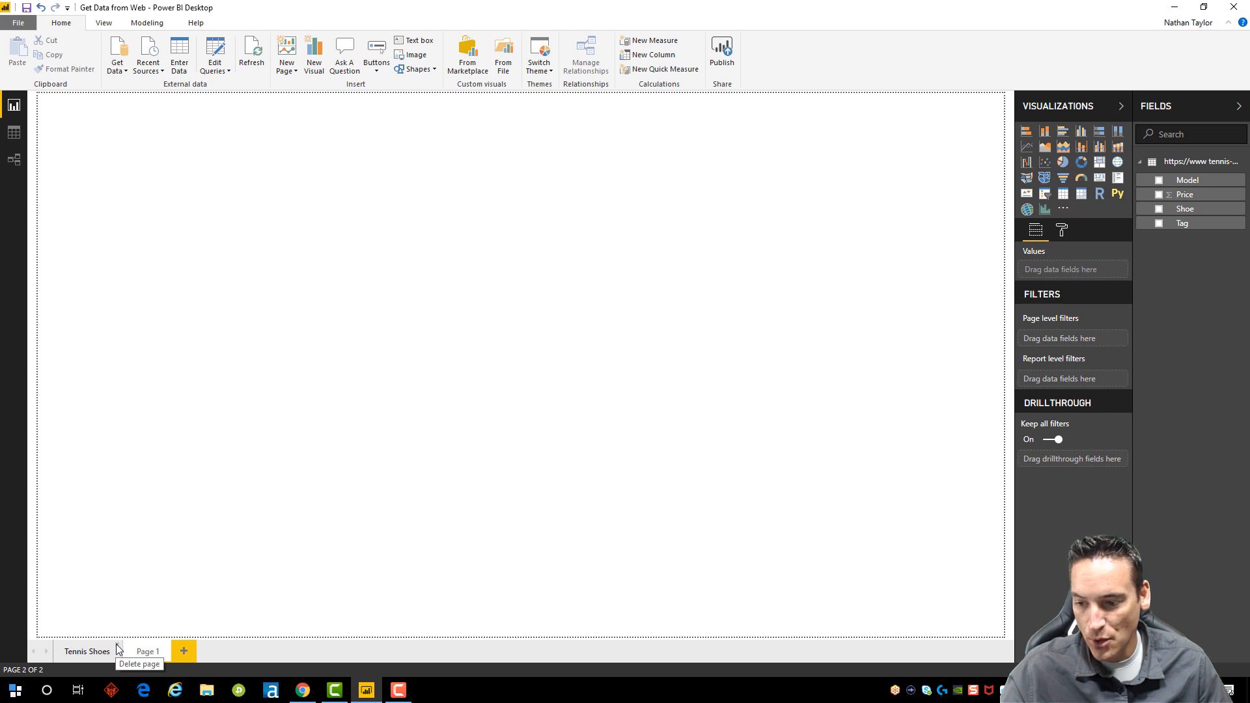
pyautogui.click(117, 645)
pyautogui.click(686, 372)
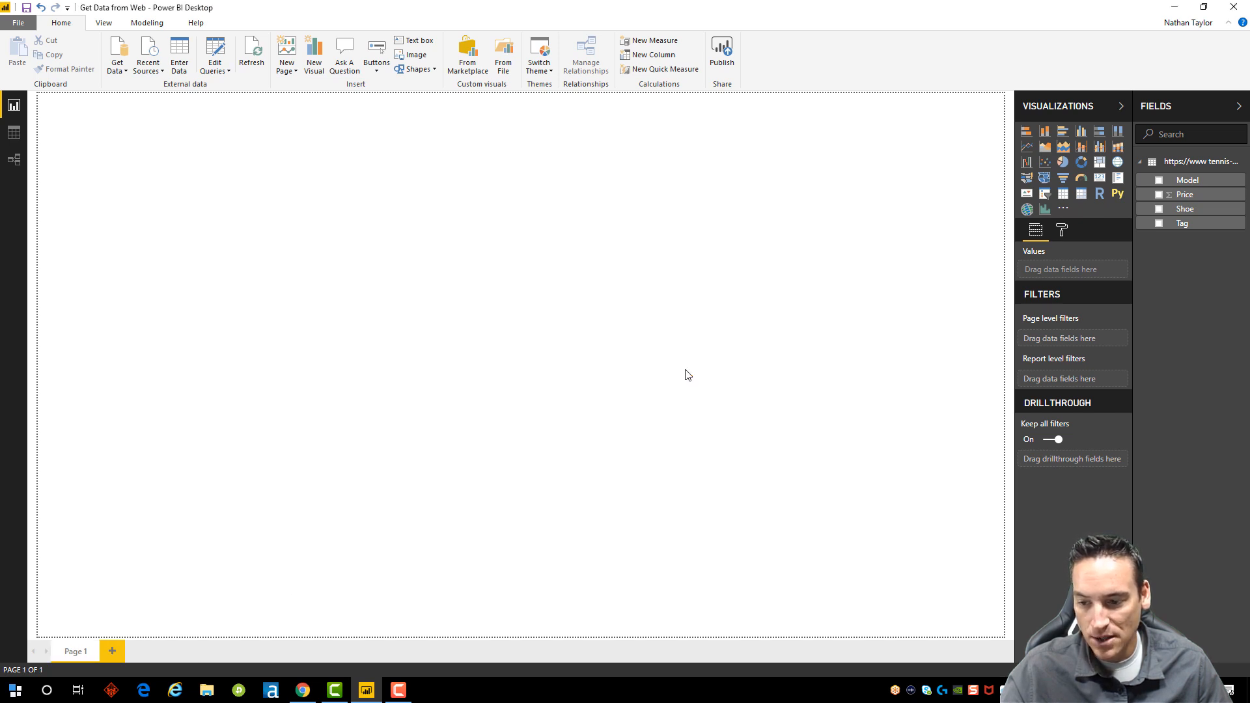
# Step: Delete the existing Tennis Warehouse table from the data model
pyautogui.click(1240, 163)
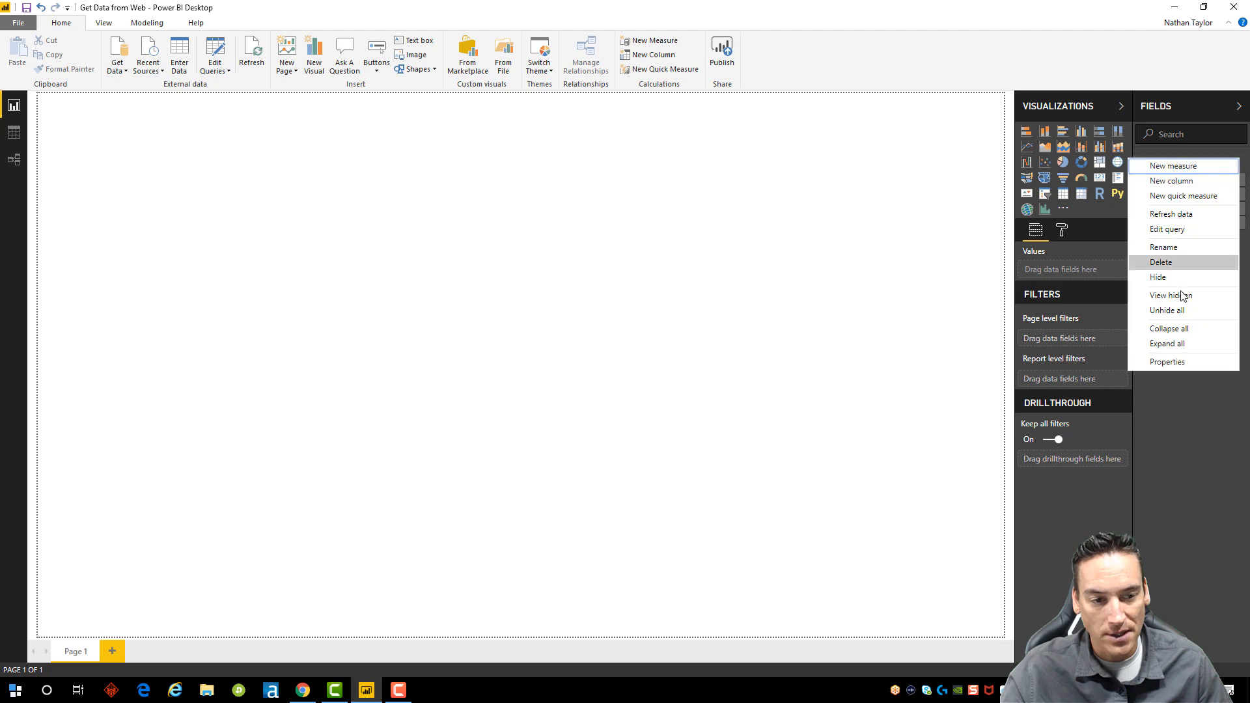
pyautogui.click(1173, 261)
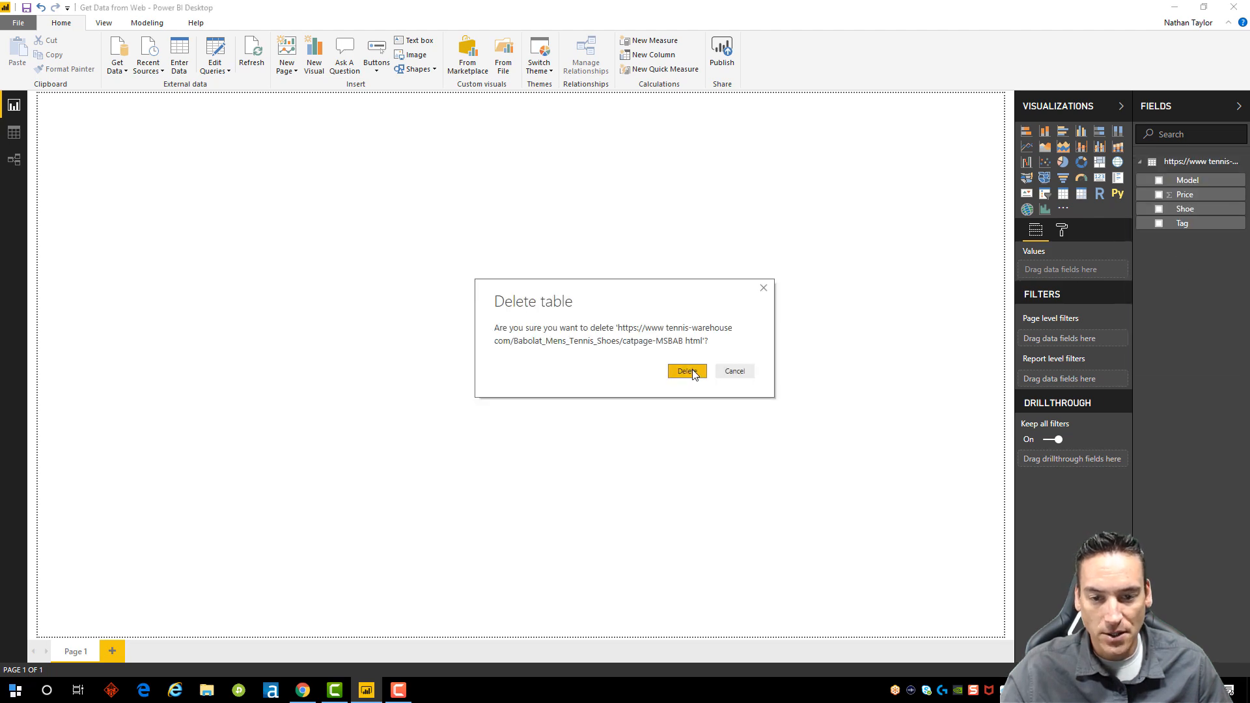
pyautogui.click(690, 370)
# Step: Switch to Chrome and examine the names, tags and prices in the Babolat men's shoe listings on Tennis Warehouse
pyautogui.click(307, 694)
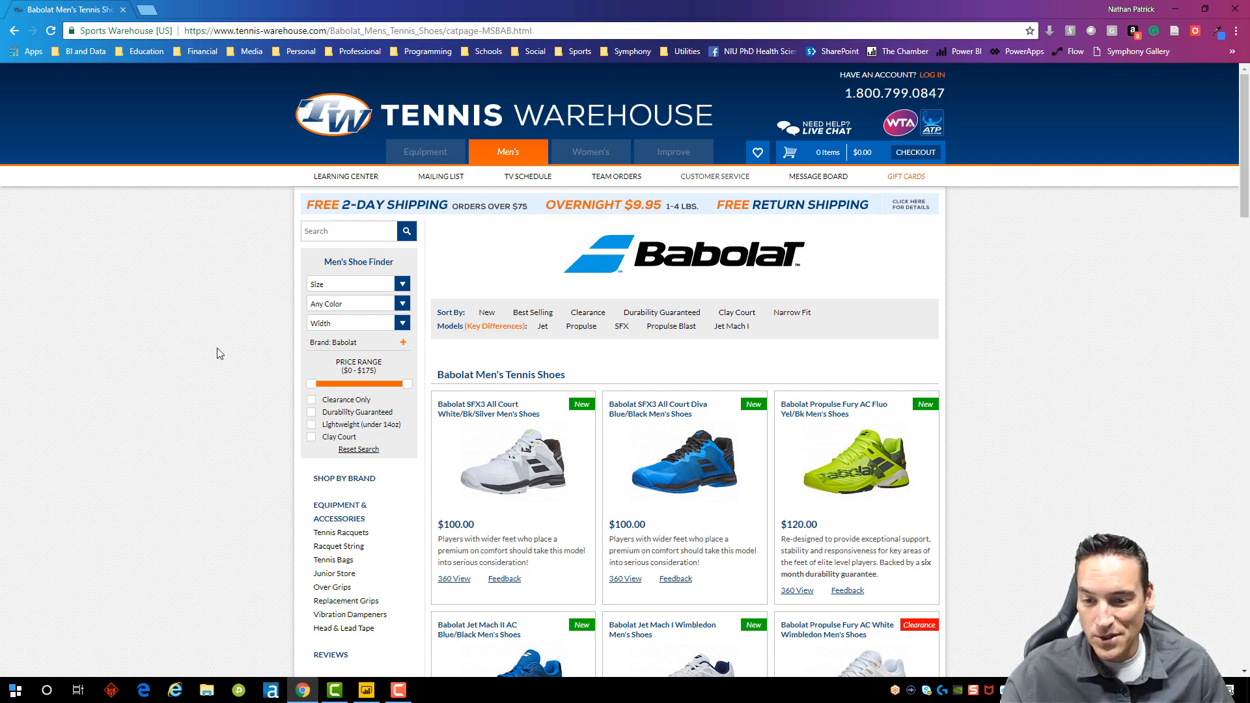
pyautogui.scroll(-1, 229, 414)
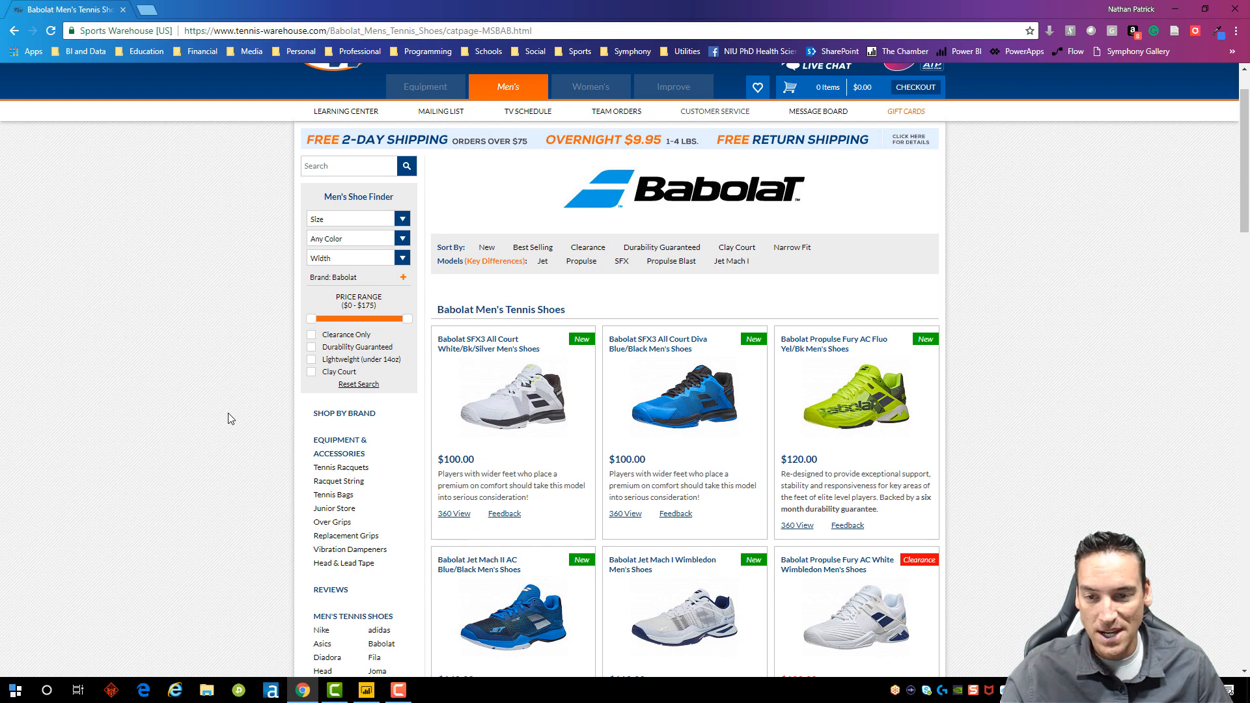
pyautogui.scroll(1, 227, 418)
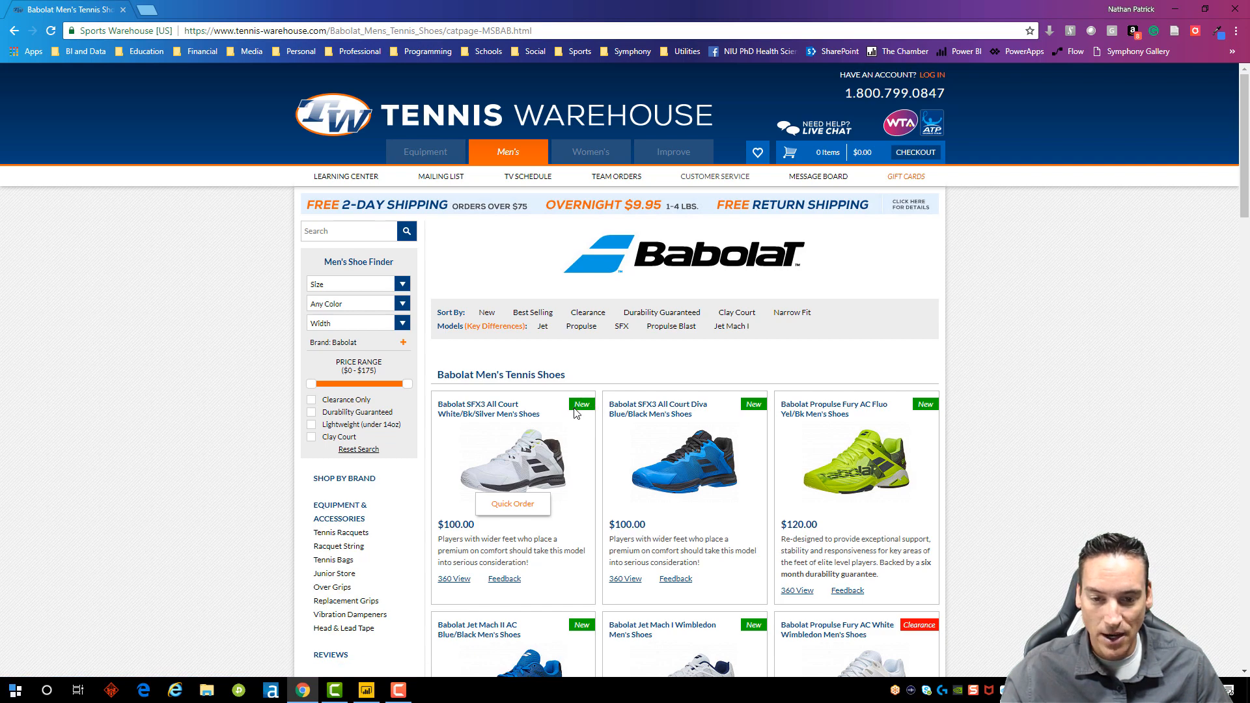
pyautogui.scroll(-1, 575, 436)
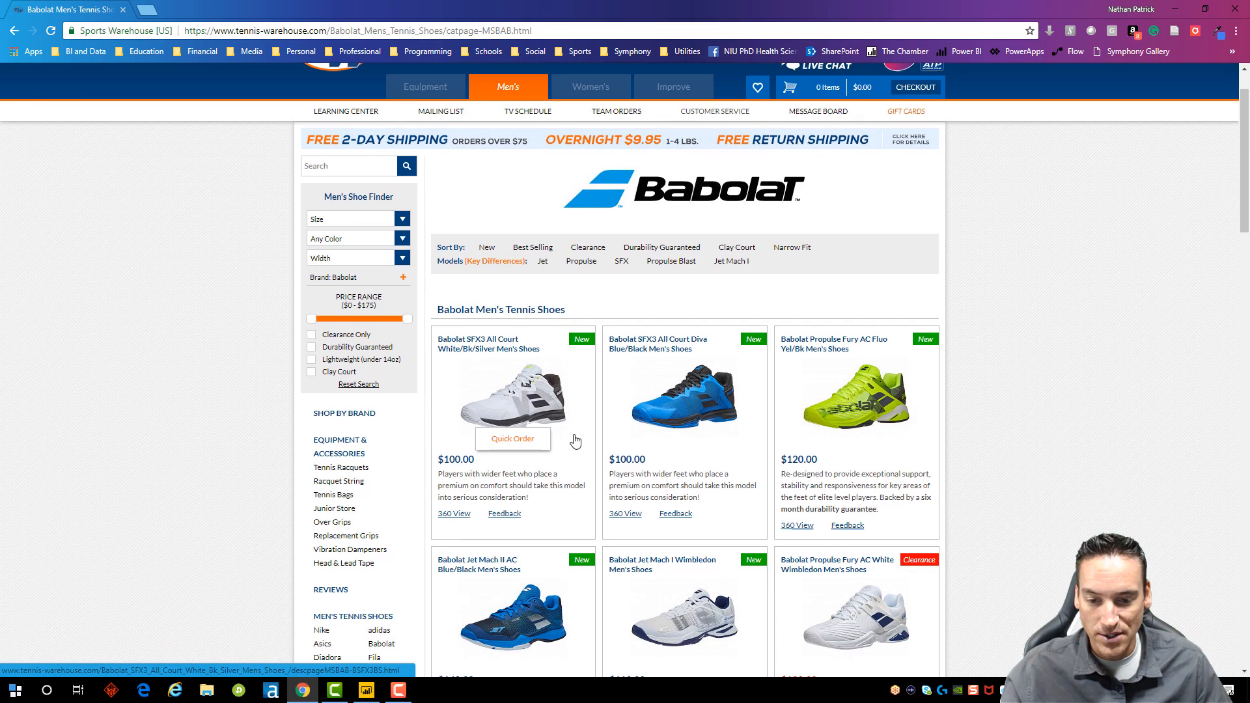
pyautogui.scroll(-2, 575, 443)
pyautogui.scroll(3, 559, 365)
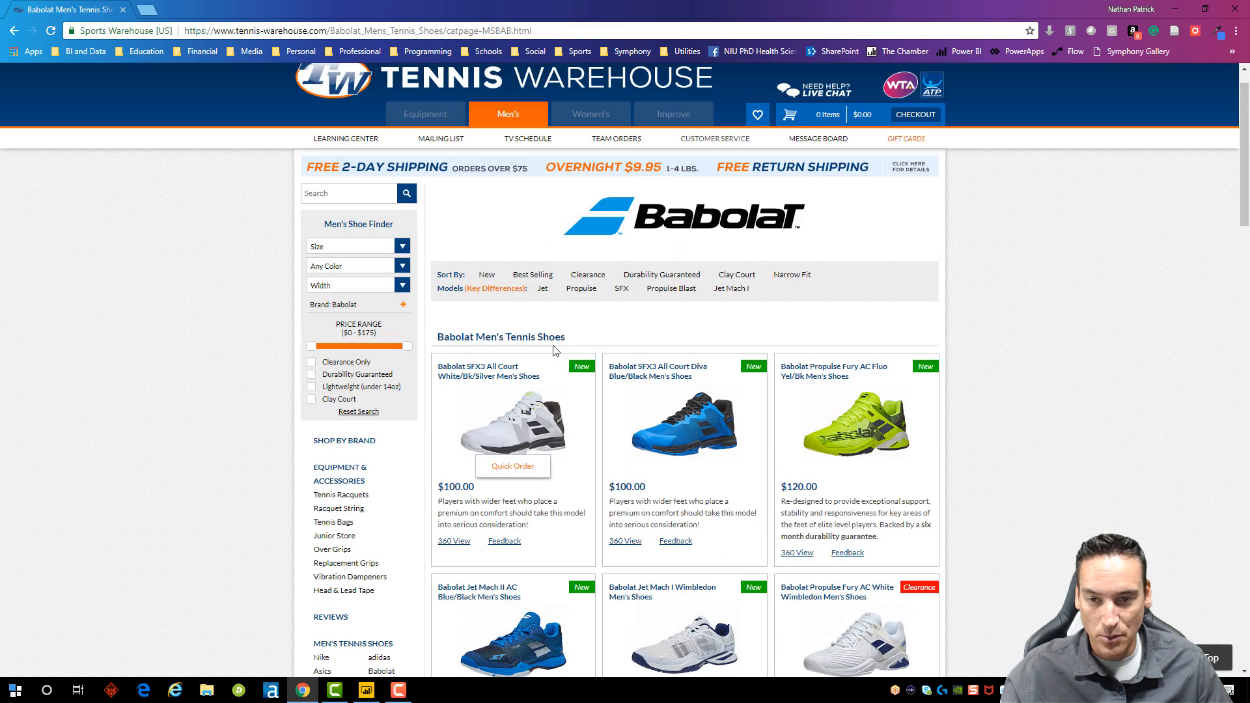
# Step: Copy the web address of the Babolat men's tennis shoes page
pyautogui.click(463, 31)
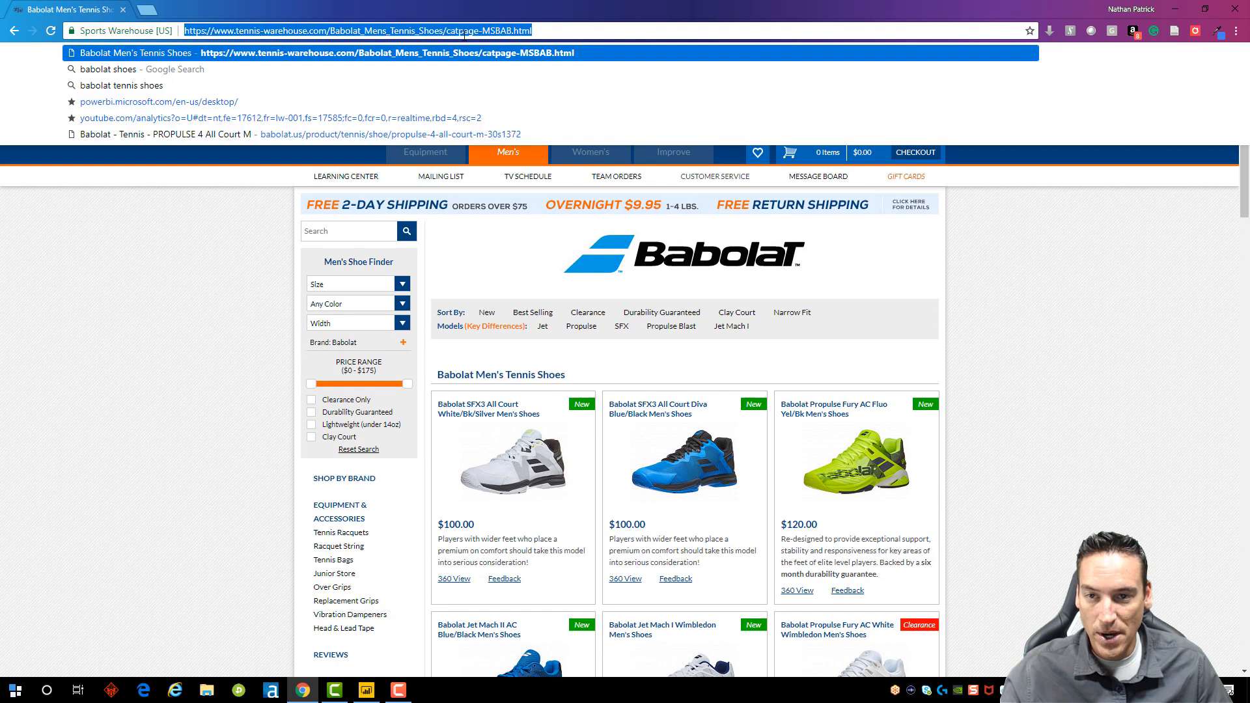
pyautogui.rightClick(423, 34)
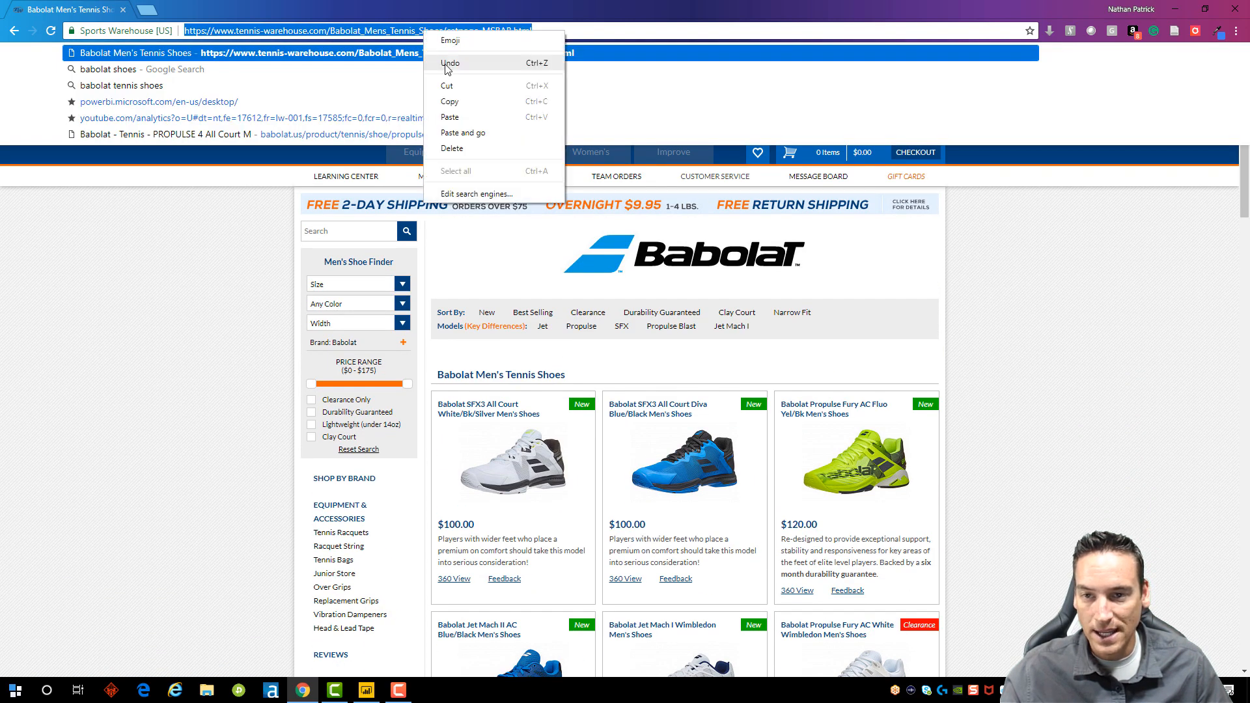
pyautogui.click(449, 94)
pyautogui.click(219, 303)
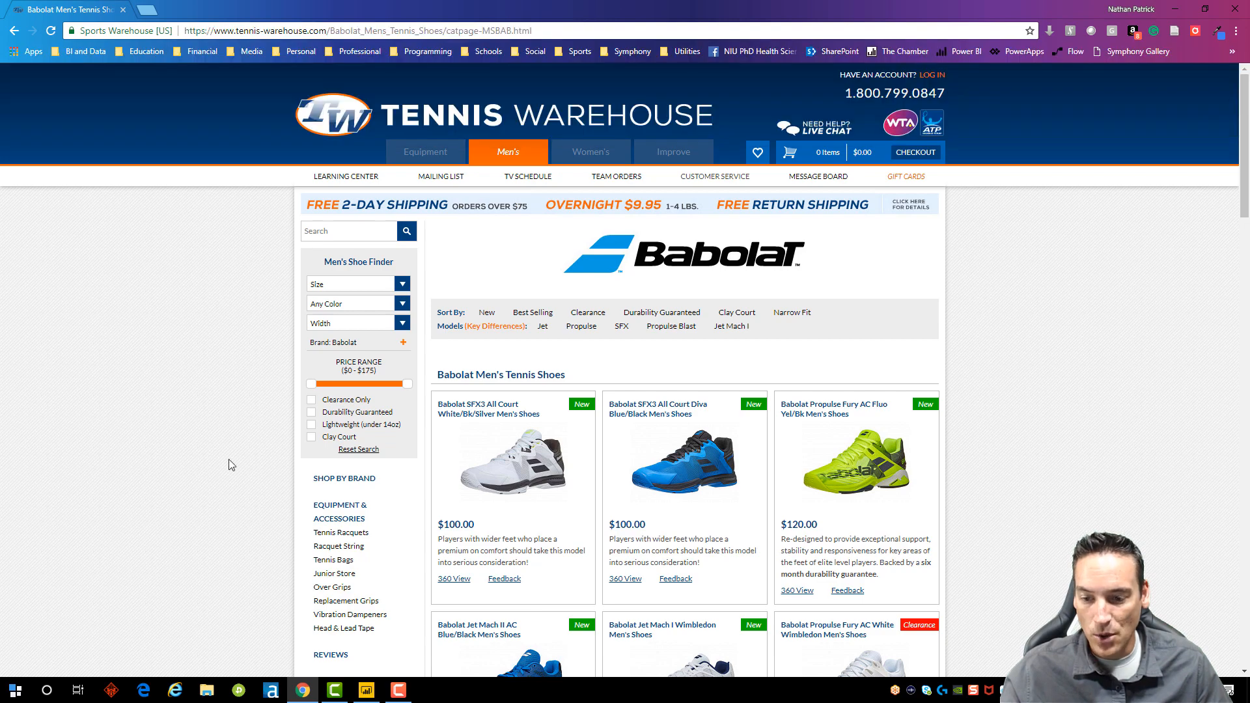
# Step: Switch to Power BI Desktop and check in the preview features options whether New From Web experience is enabled
pyautogui.click(365, 690)
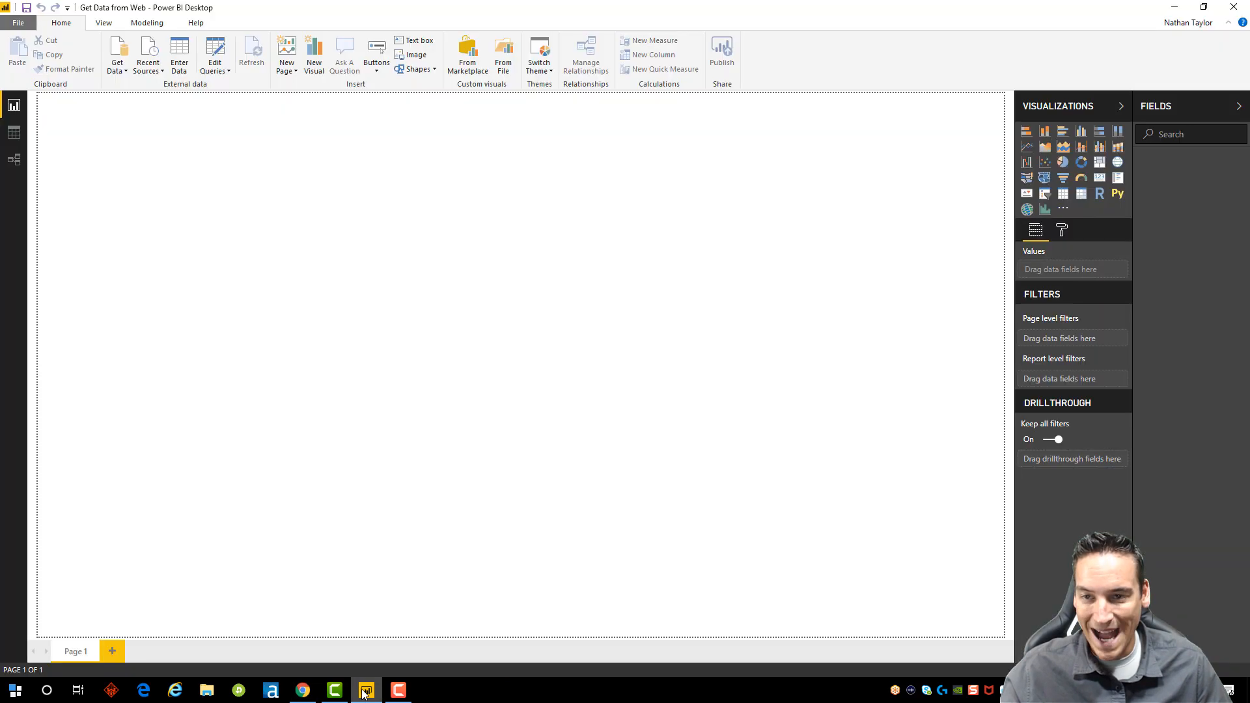
pyautogui.click(19, 24)
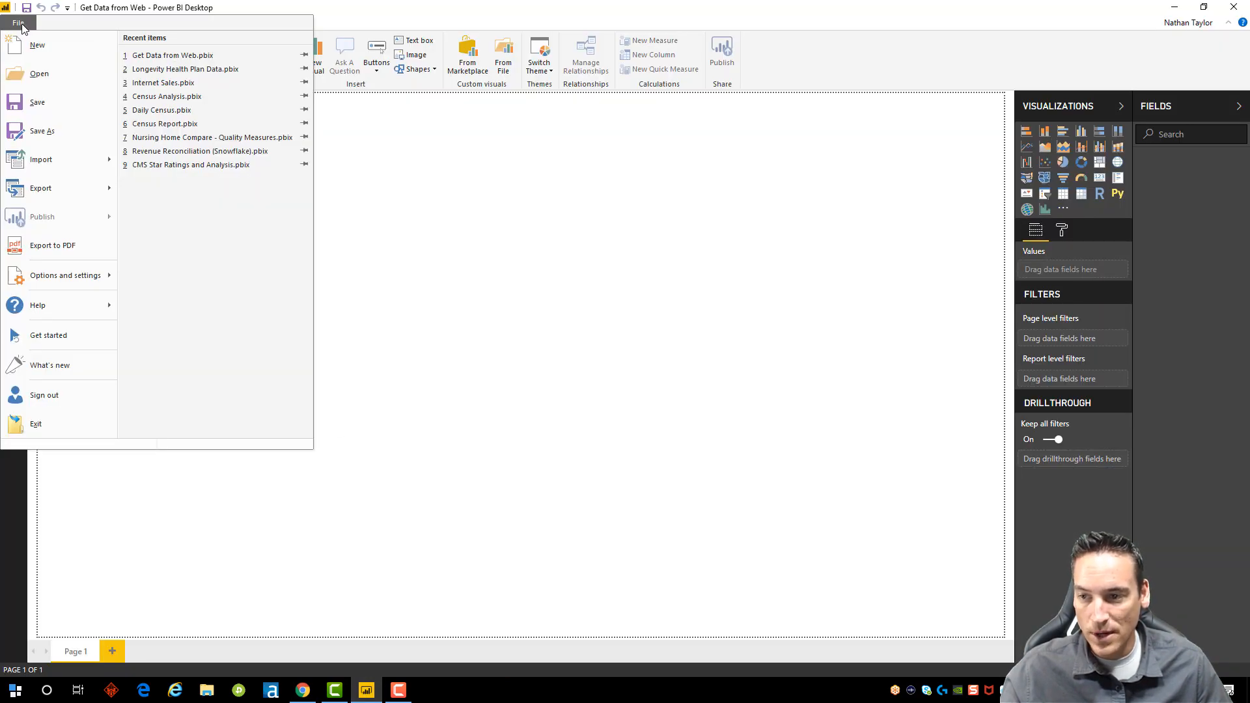
pyautogui.moveTo(59, 275)
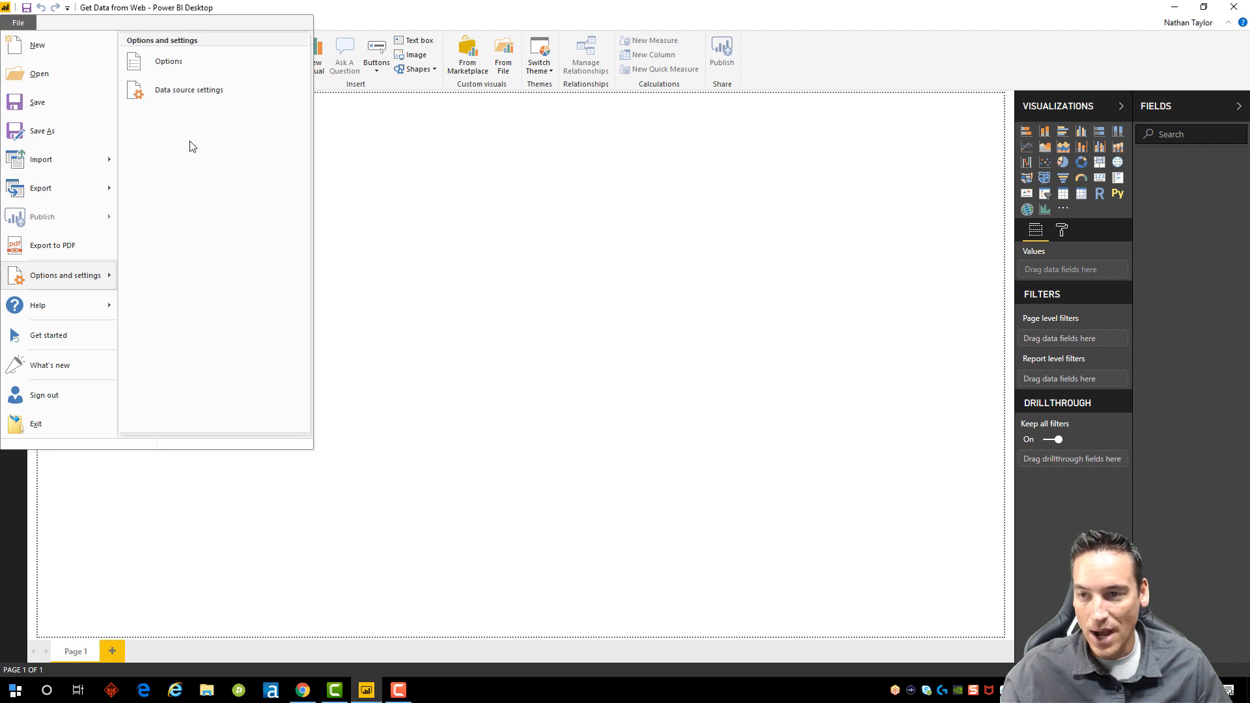
pyautogui.click(168, 61)
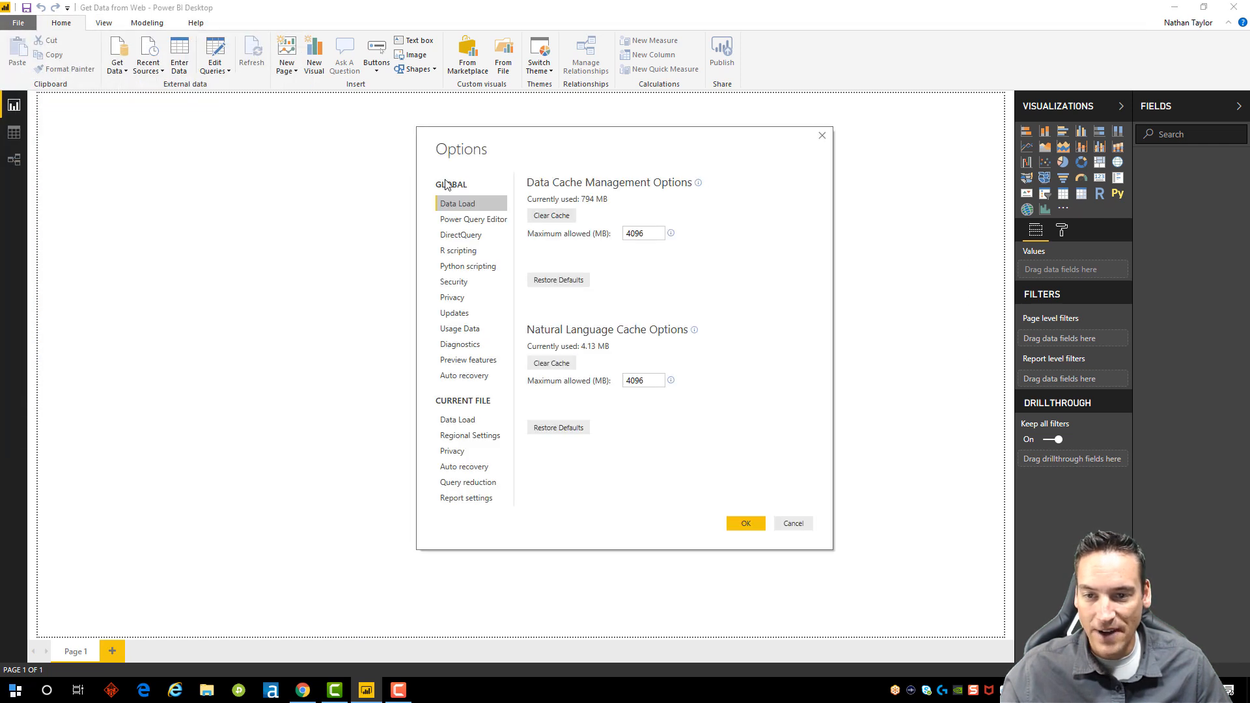
pyautogui.click(477, 363)
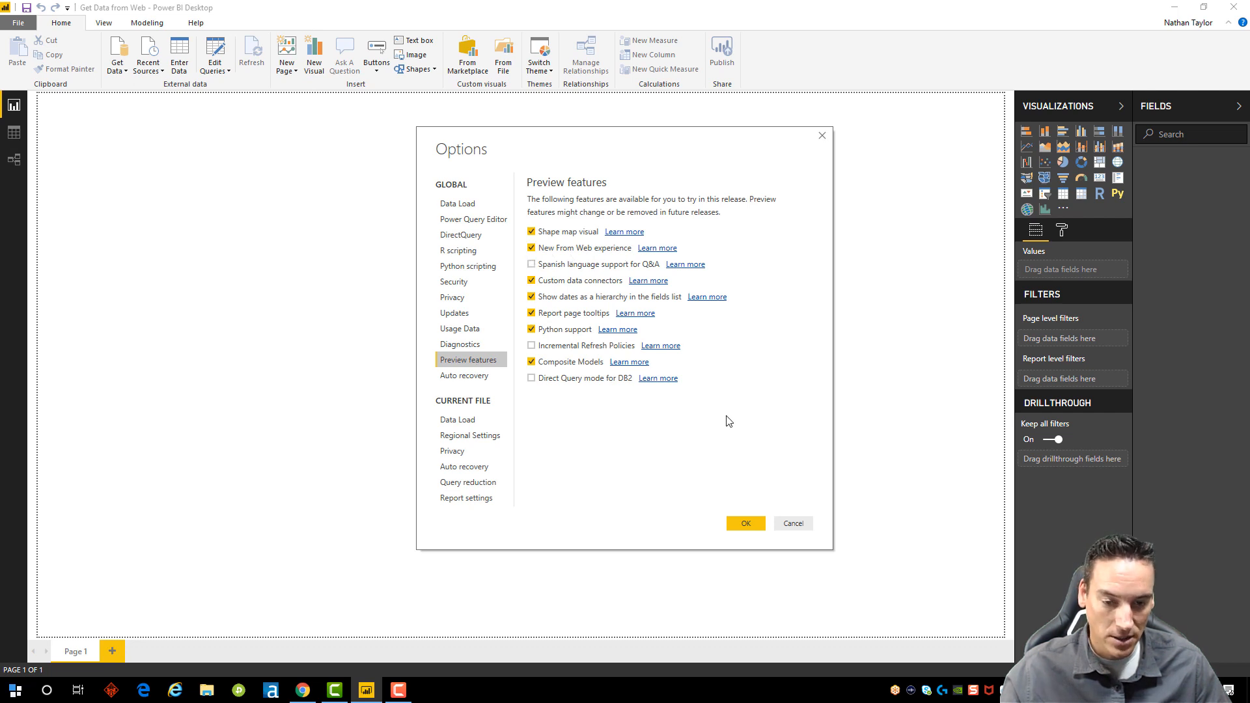
pyautogui.click(792, 524)
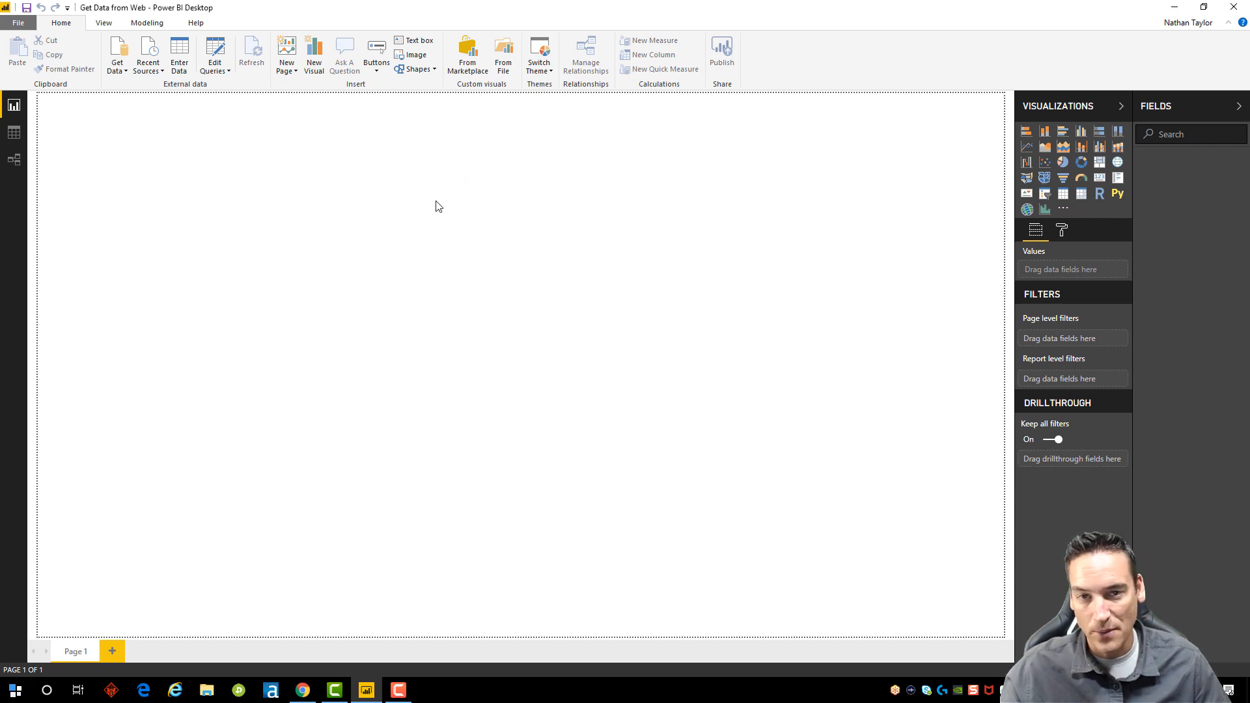
# Step: Connect to a Web data source using the copied tennis-warehouse.com/Babolat_Mens_Tennis_Shoes/catpage-MSBAB.html address
pyautogui.click(122, 49)
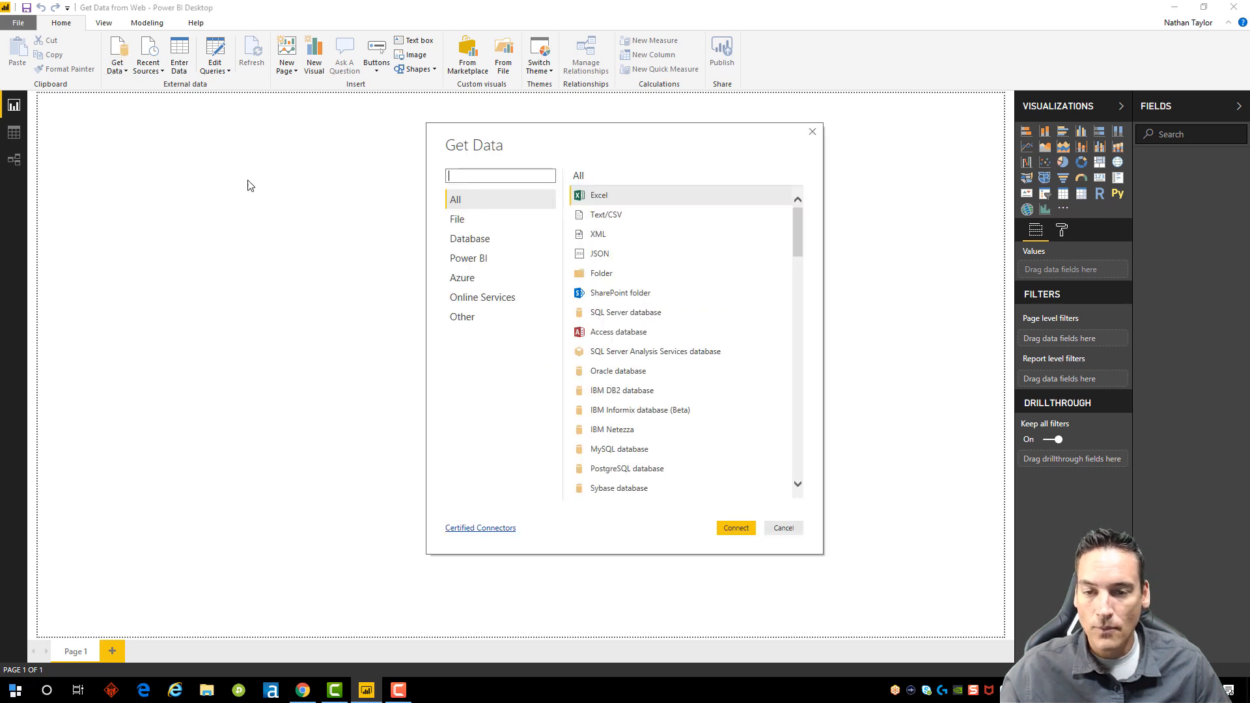
pyautogui.click(504, 316)
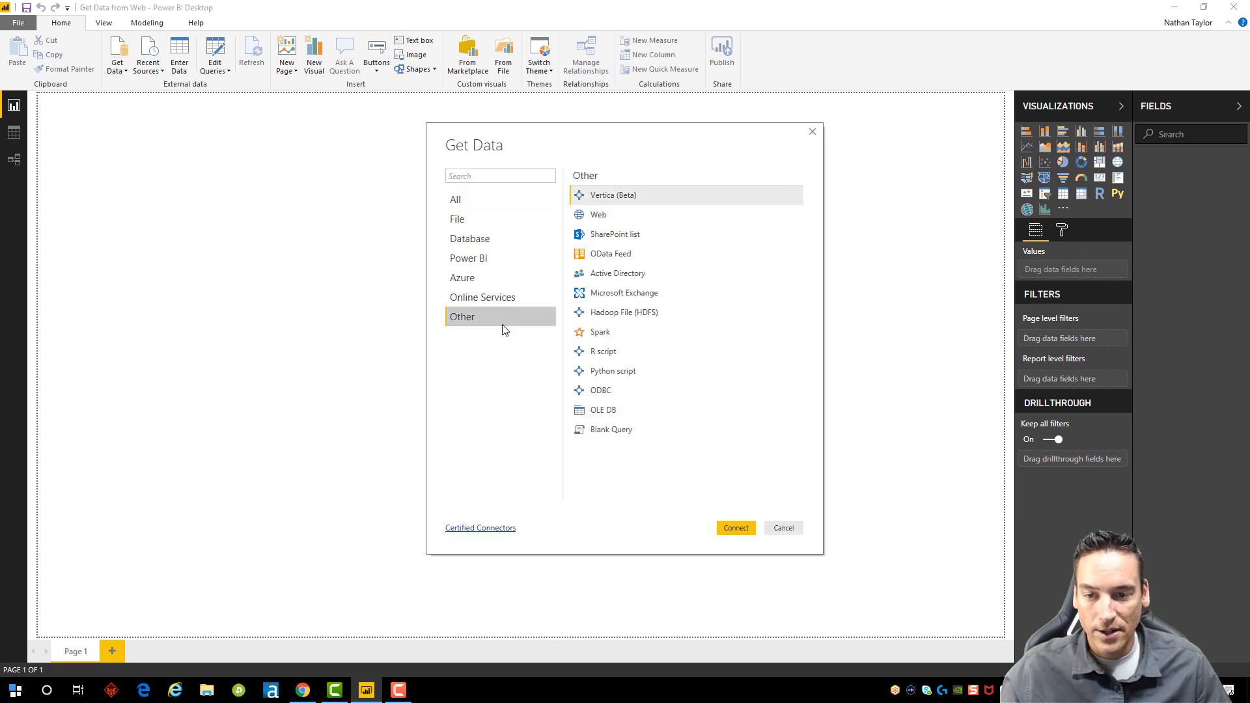
pyautogui.click(601, 217)
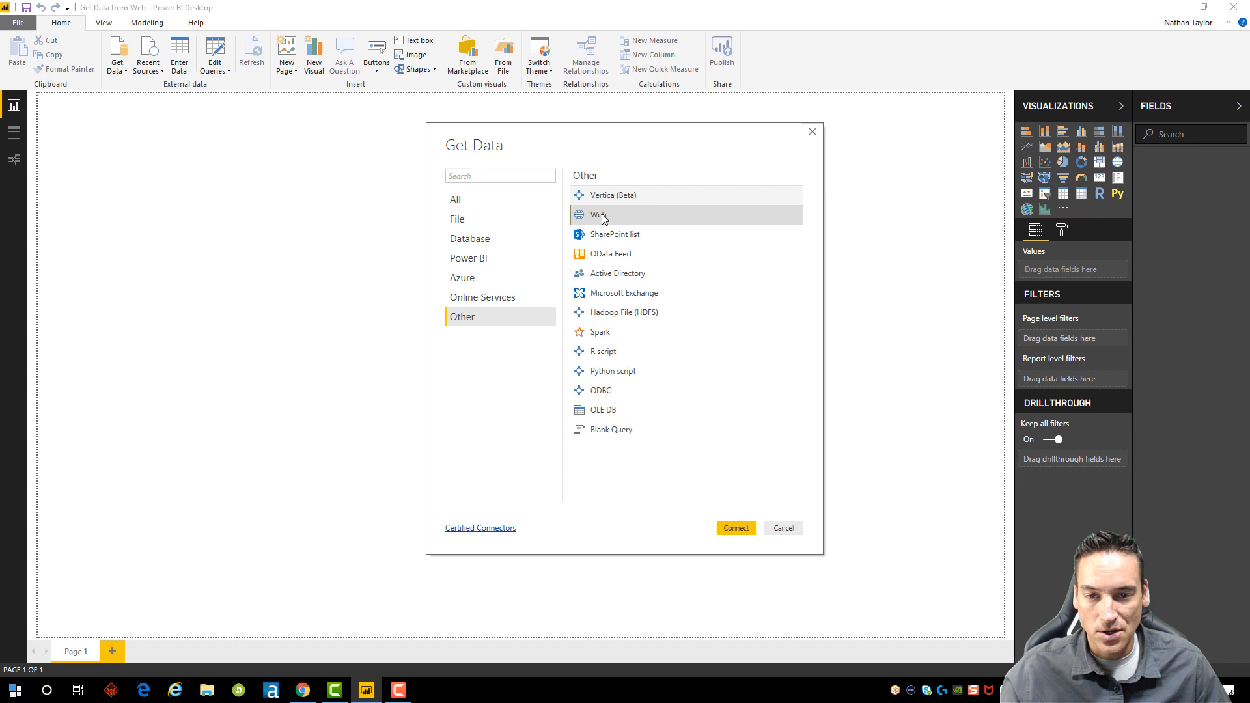
pyautogui.click(734, 529)
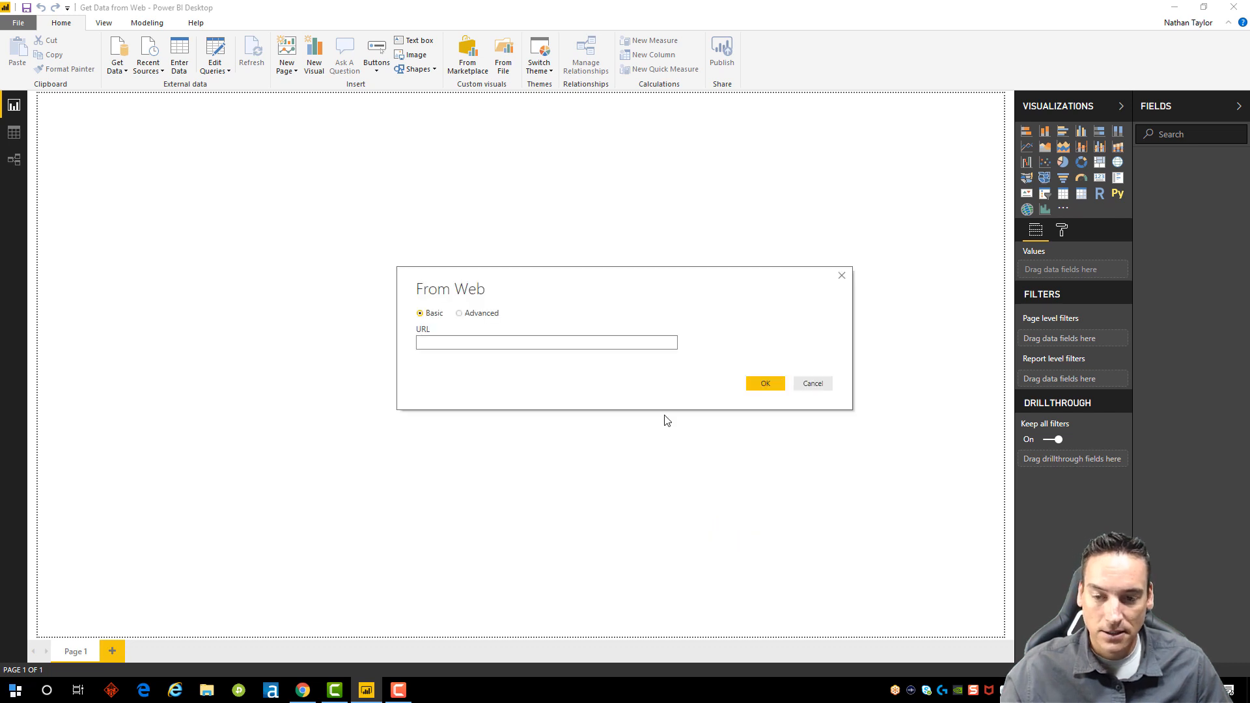
pyautogui.rightClick(624, 339)
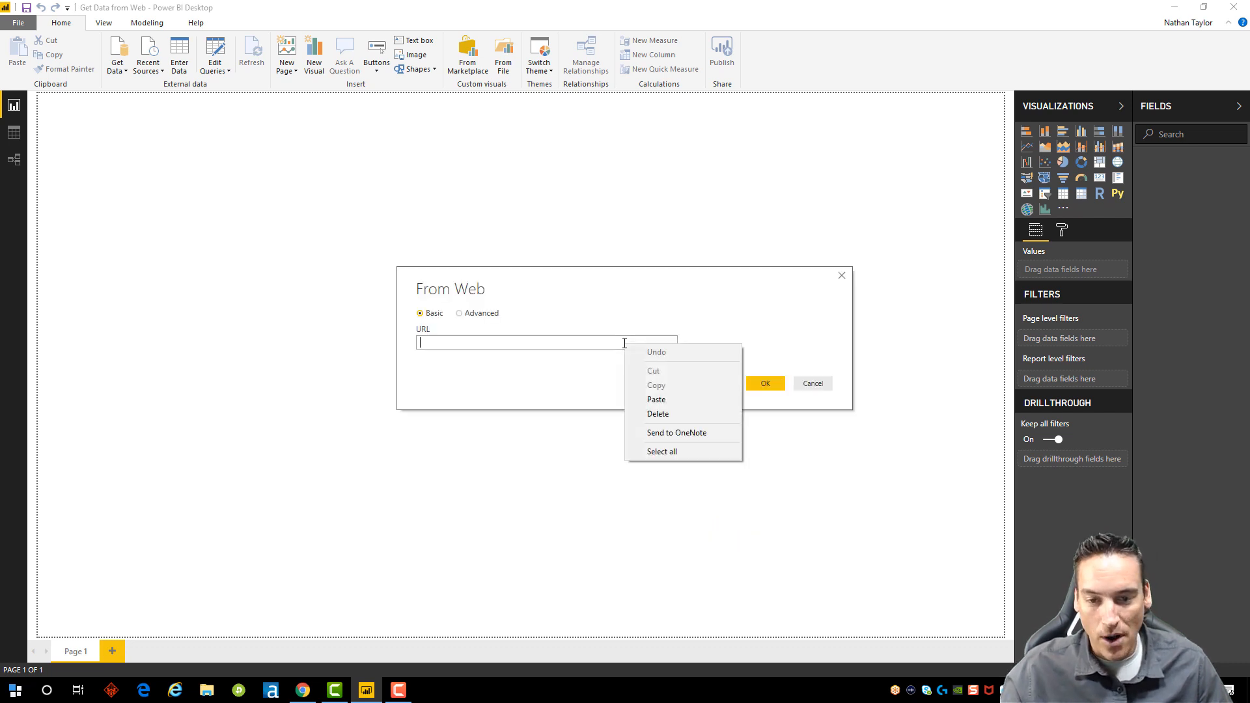
pyautogui.click(666, 399)
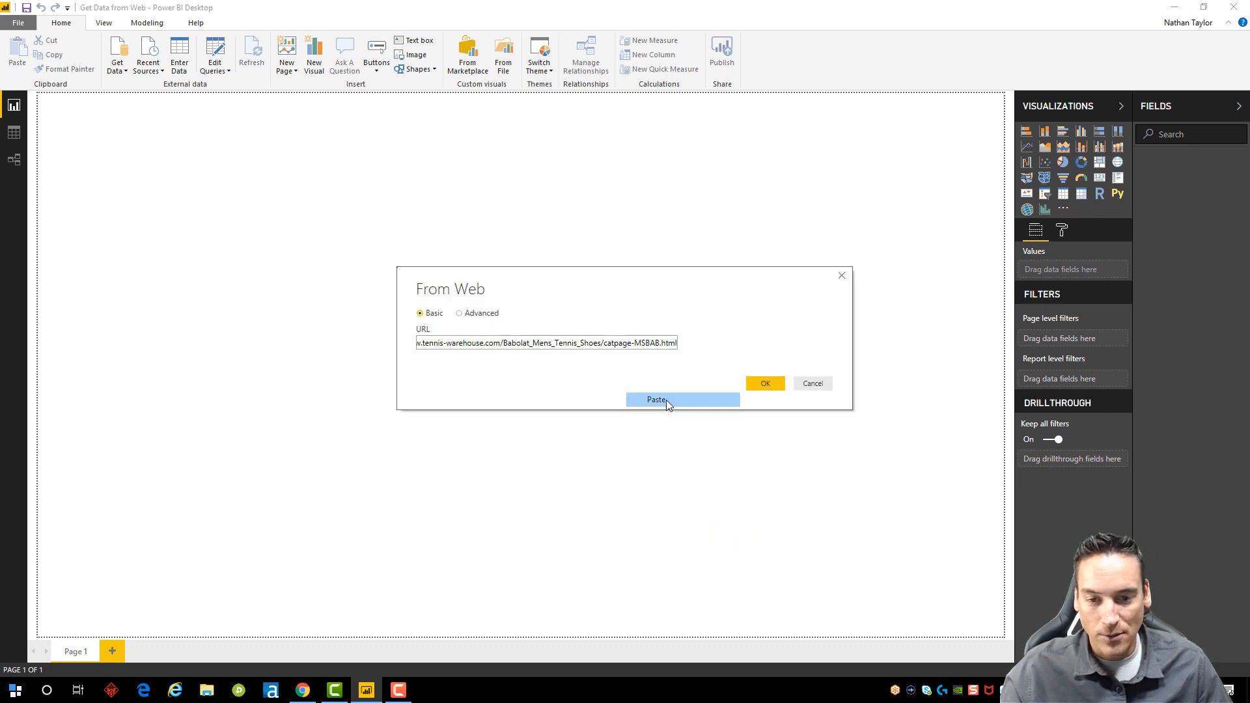
pyautogui.click(759, 386)
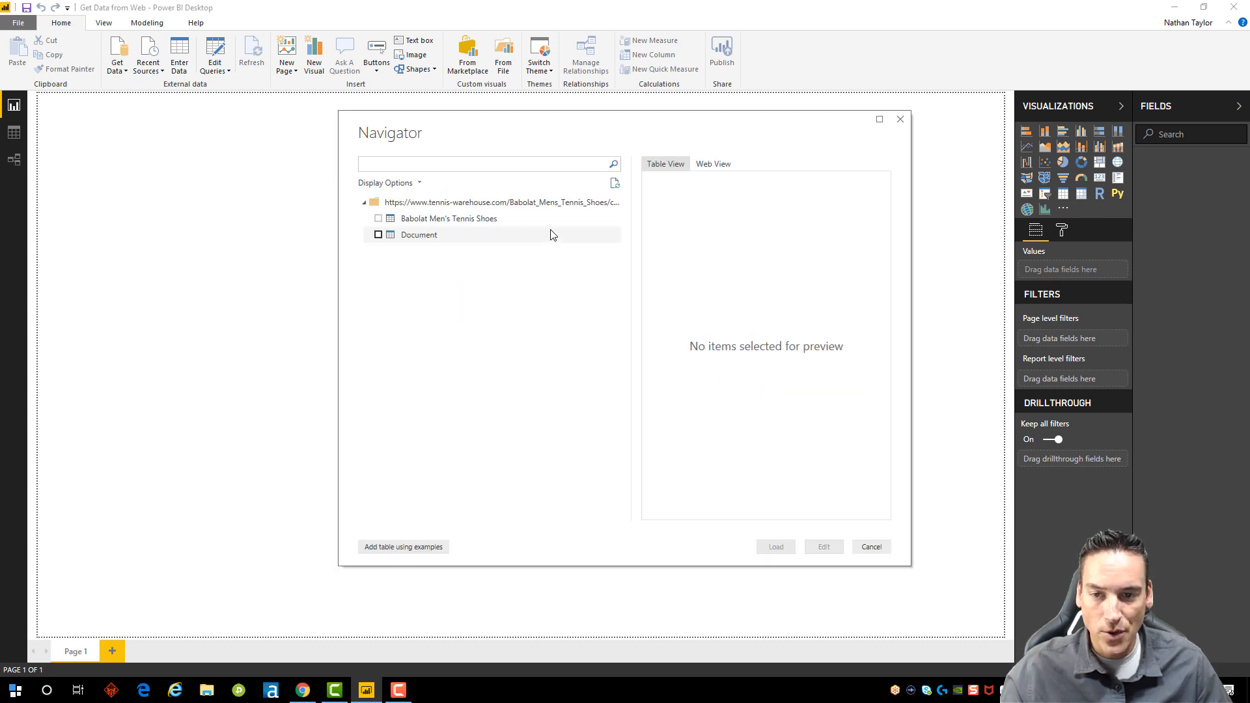
# Step: Select the suggested Babolat Men's Tennis Shoes table and examine its preview
pyautogui.click(378, 219)
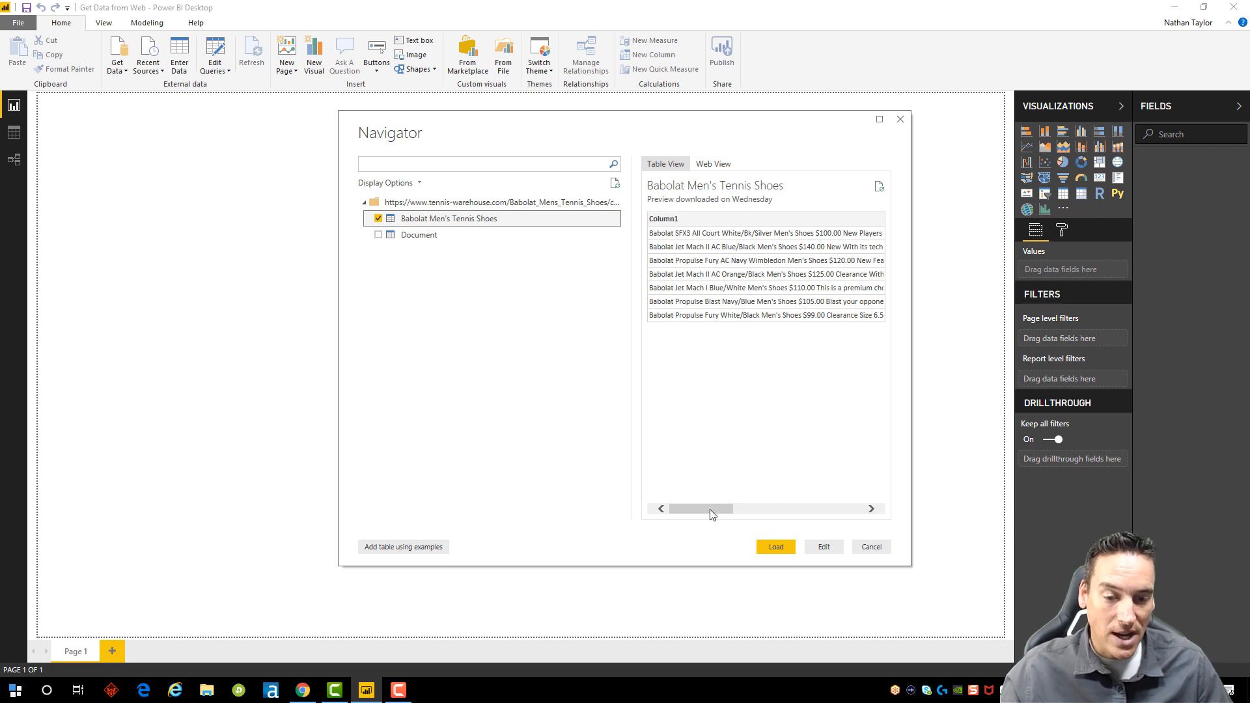
pyautogui.moveTo(711, 516); pyautogui.dragTo(678, 510)
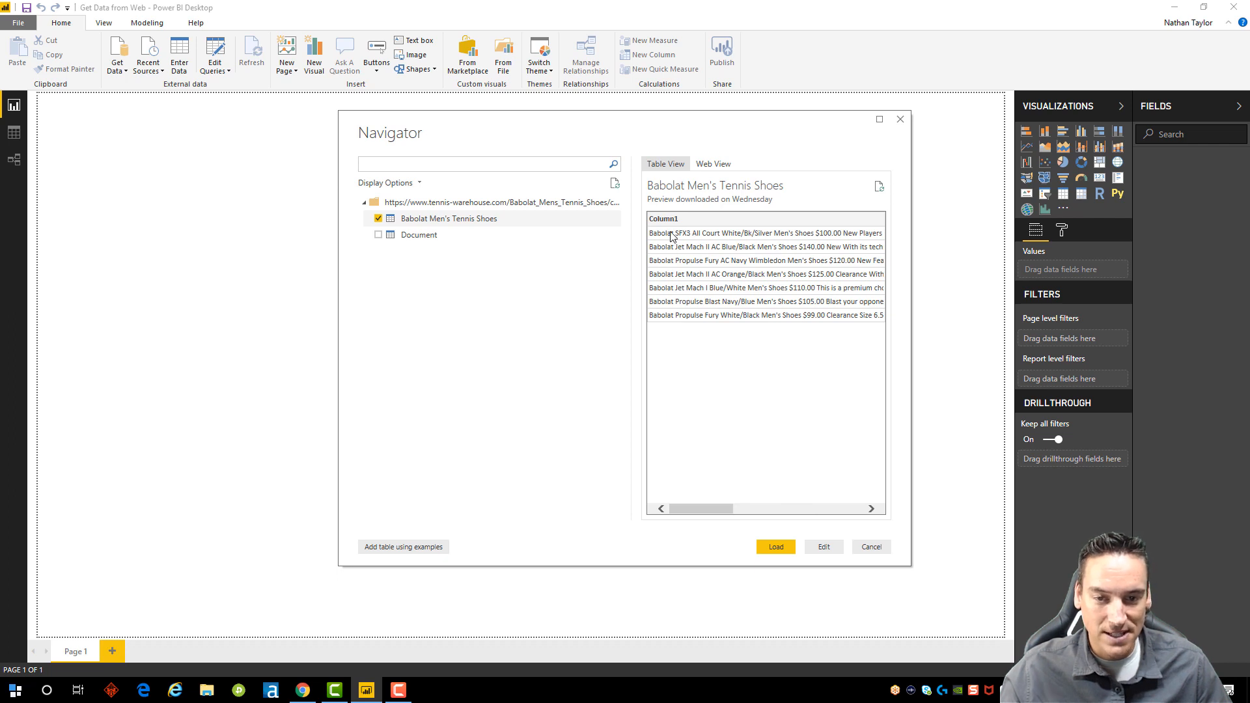
pyautogui.moveTo(715, 510)
pyautogui.mouseDown()
pyautogui.moveTo(850, 510)
pyautogui.moveTo(695, 511)
pyautogui.mouseUp()
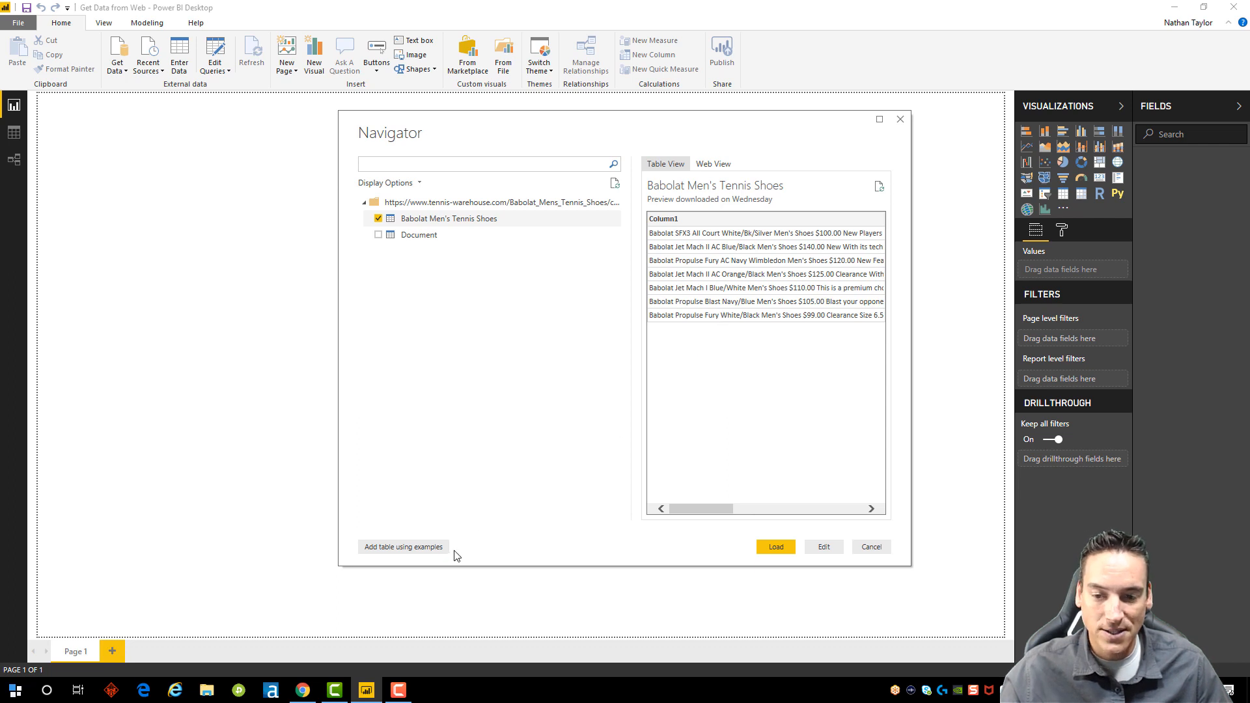
# Step: Start adding a table using examples from the web page and name its first column Shoe
pyautogui.click(421, 553)
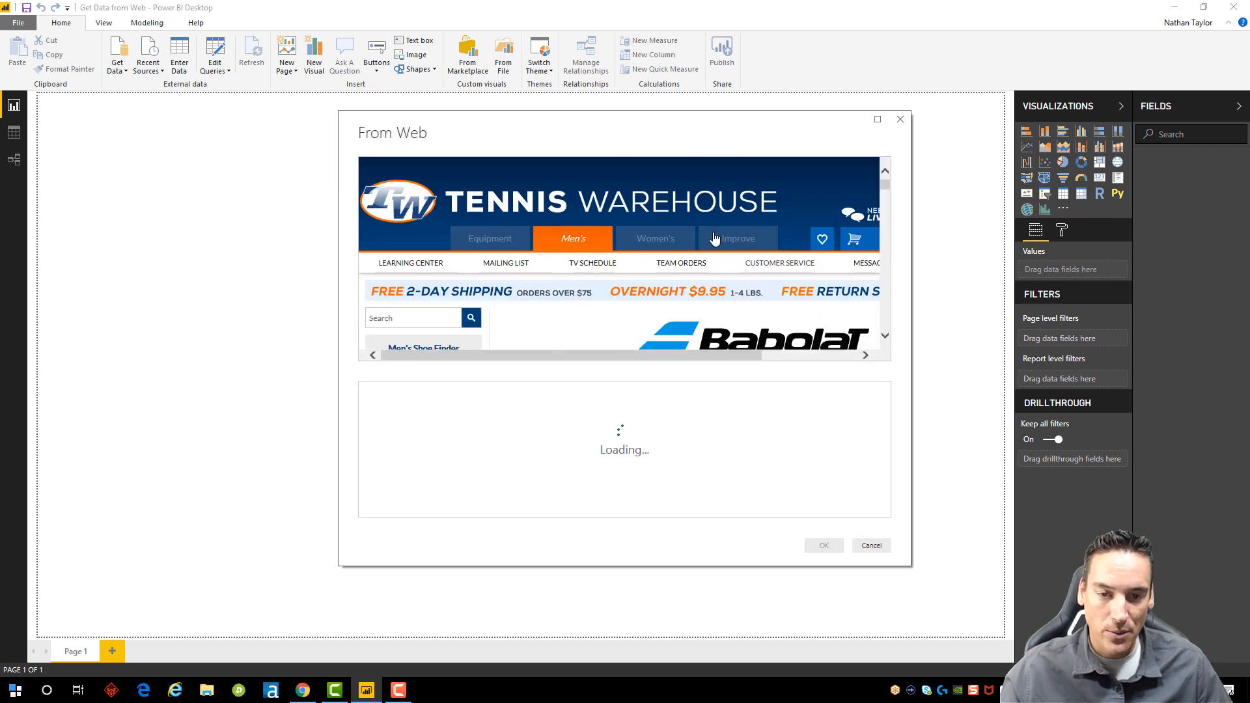
pyautogui.scroll(-6, 713, 239)
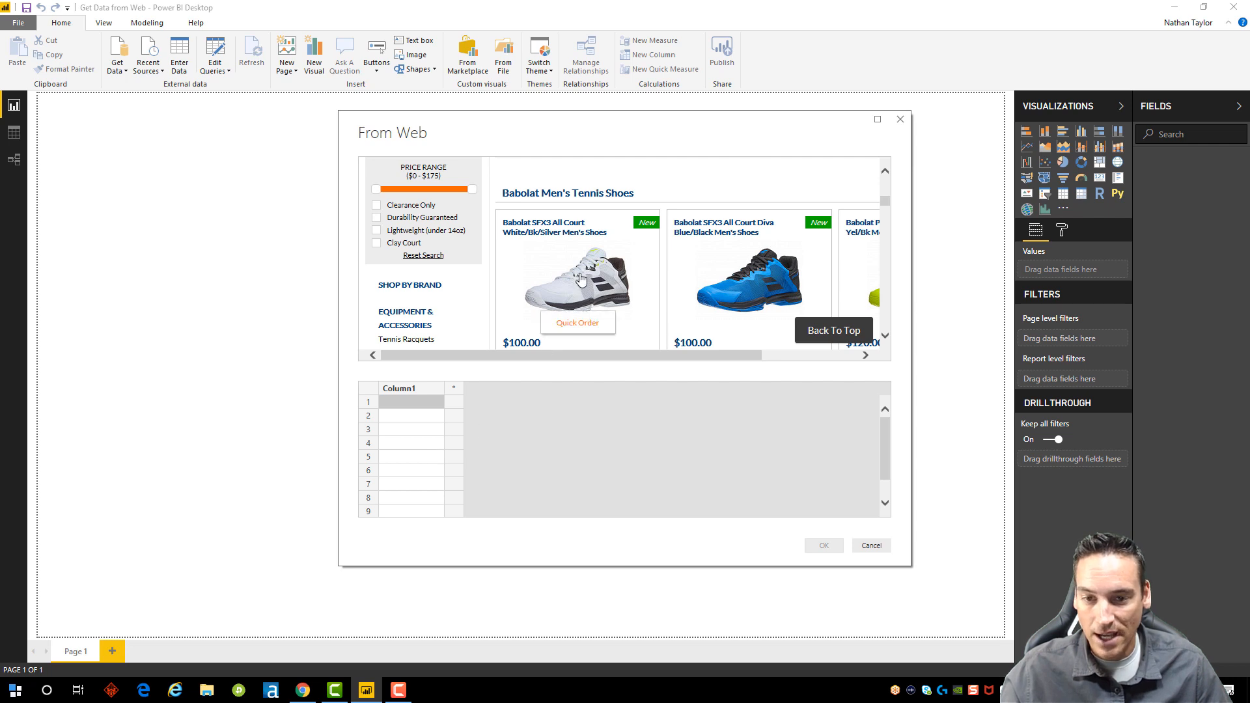
pyautogui.scroll(-1, 606, 196)
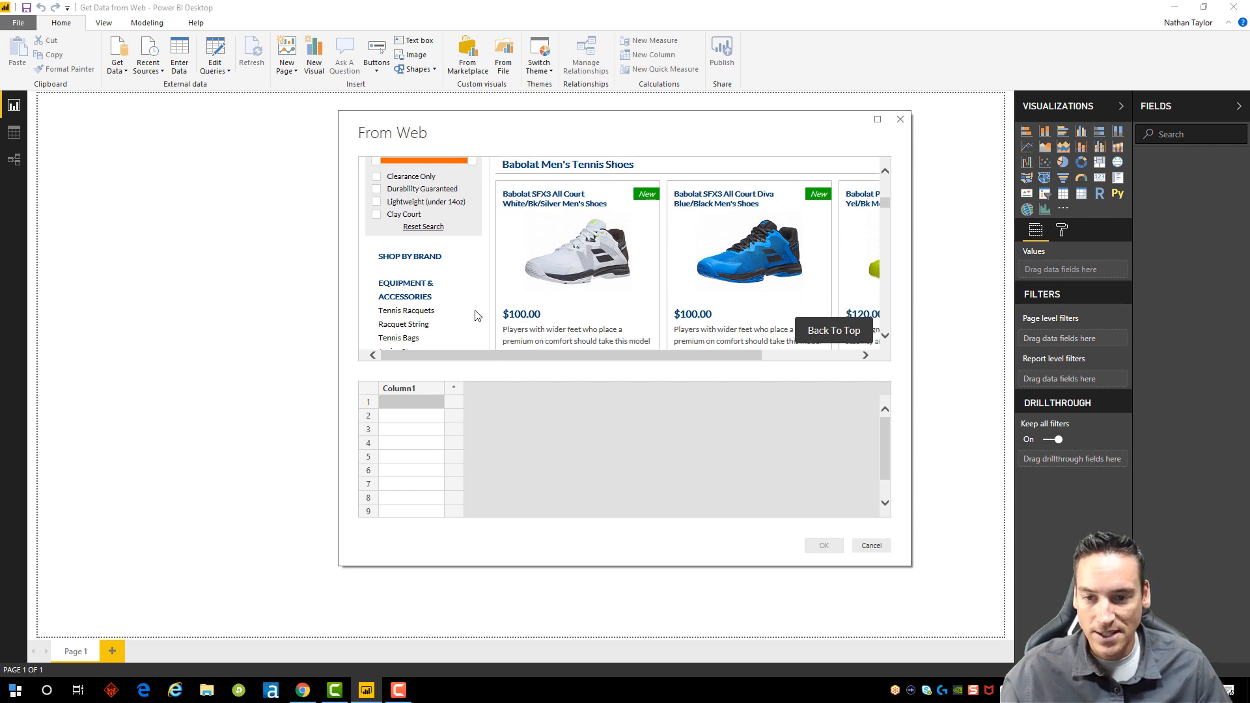
pyautogui.click(409, 388)
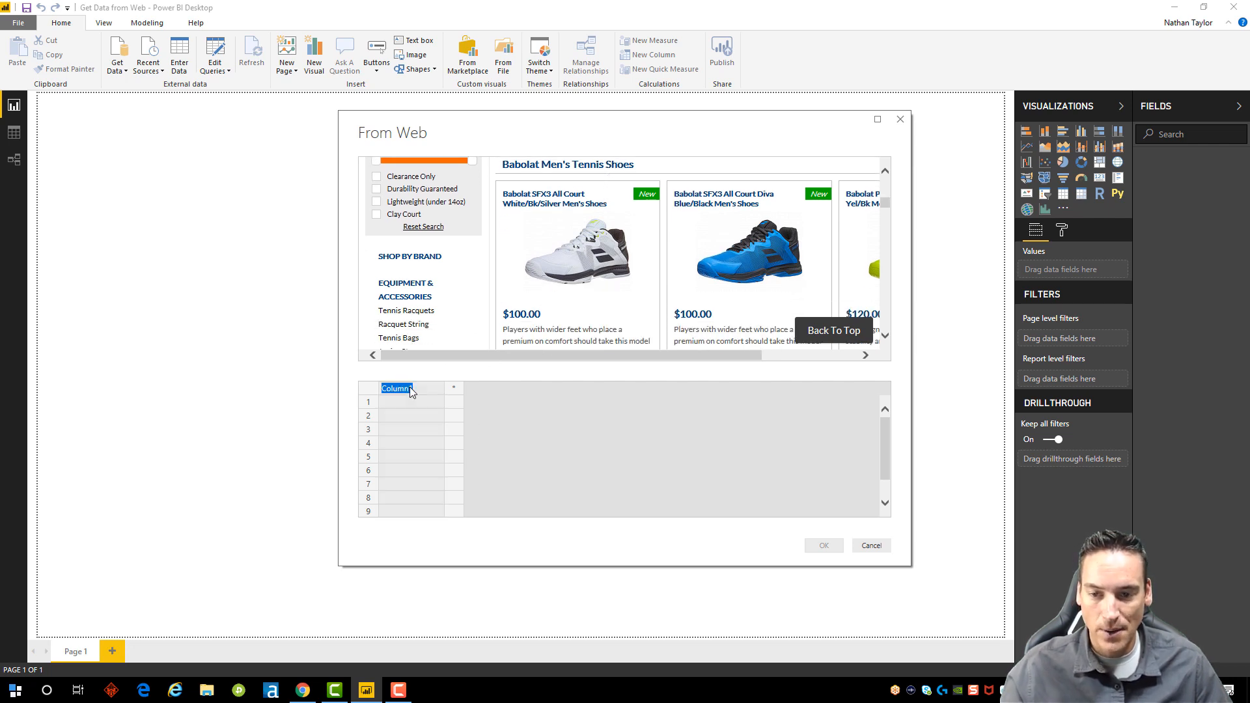
pyautogui.write('Shoe')
pyautogui.press('Return')
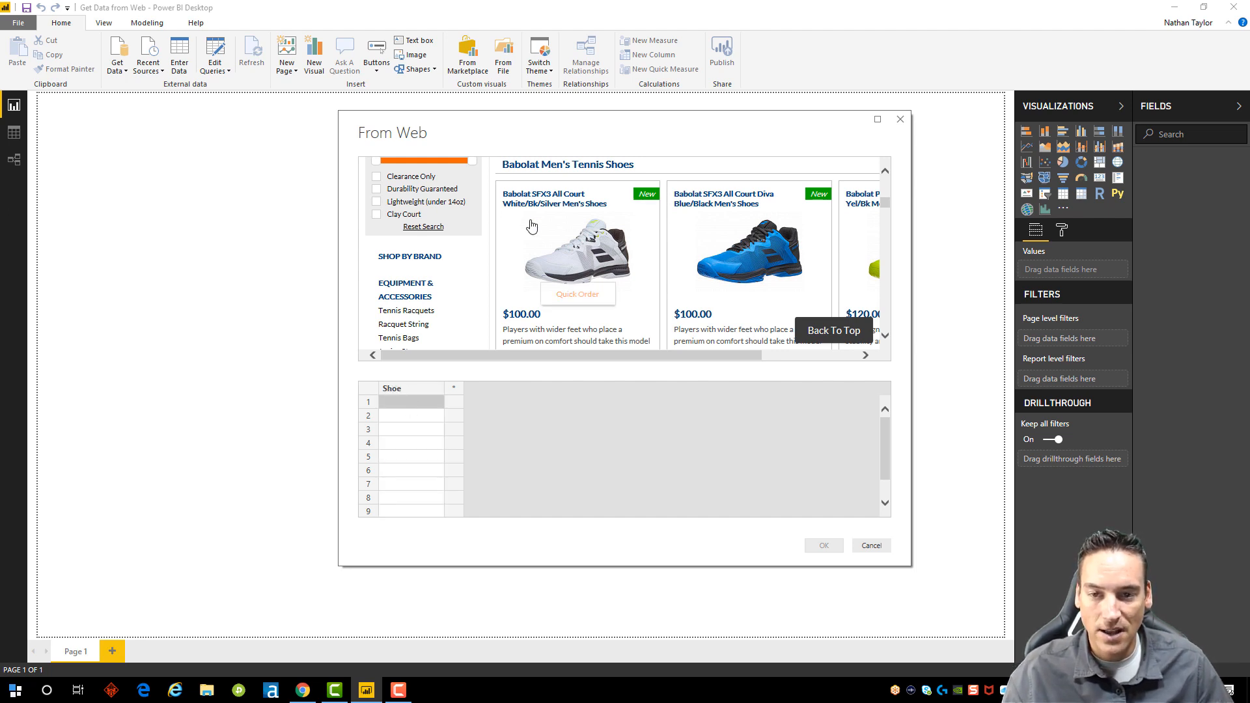
# Step: Enter Babolat SFX3 All Court White/Bk/Silver Men's Shoes as the row 1 example in the Shoe column and widen the column
pyautogui.click(415, 403)
pyautogui.write('Bab')
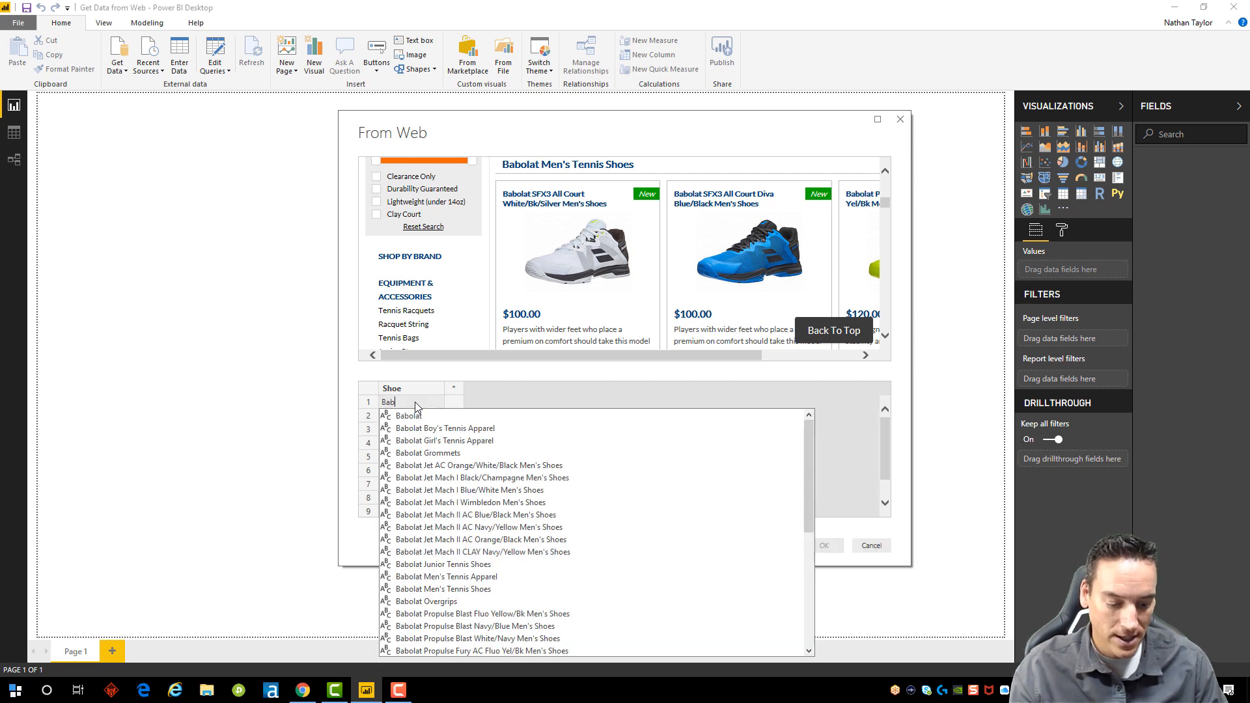
pyautogui.write('olat ')
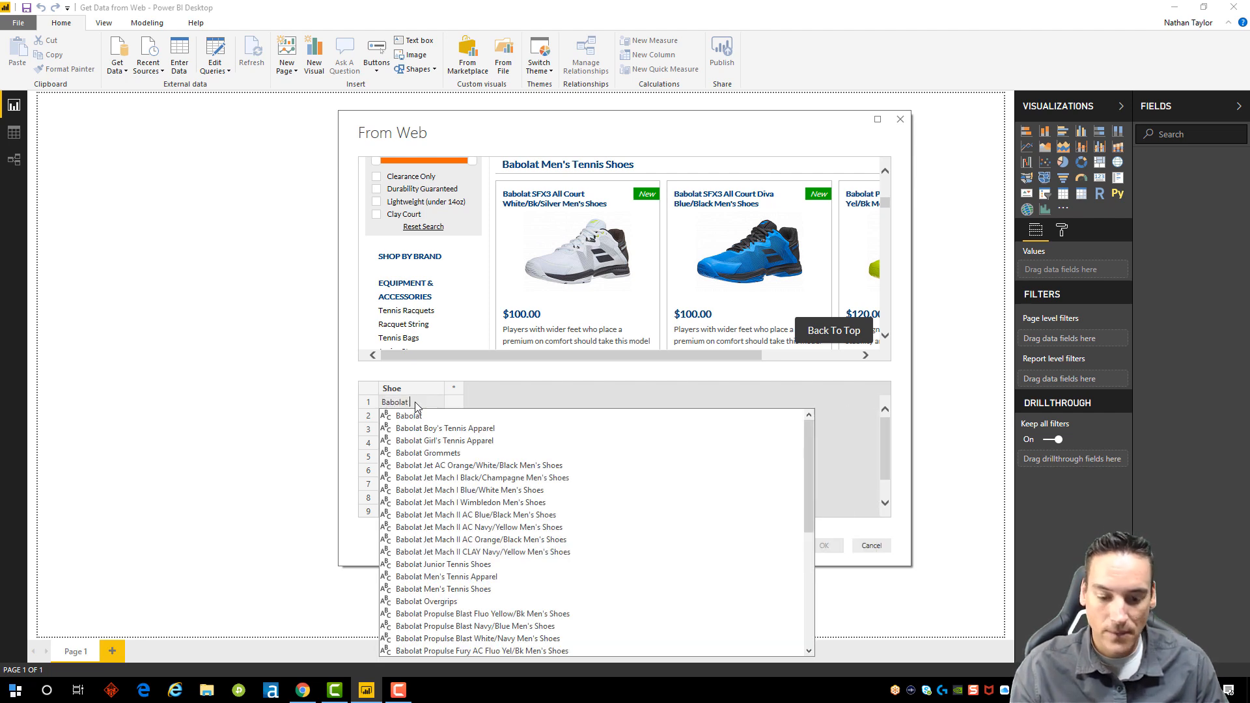
pyautogui.write('SFX3')
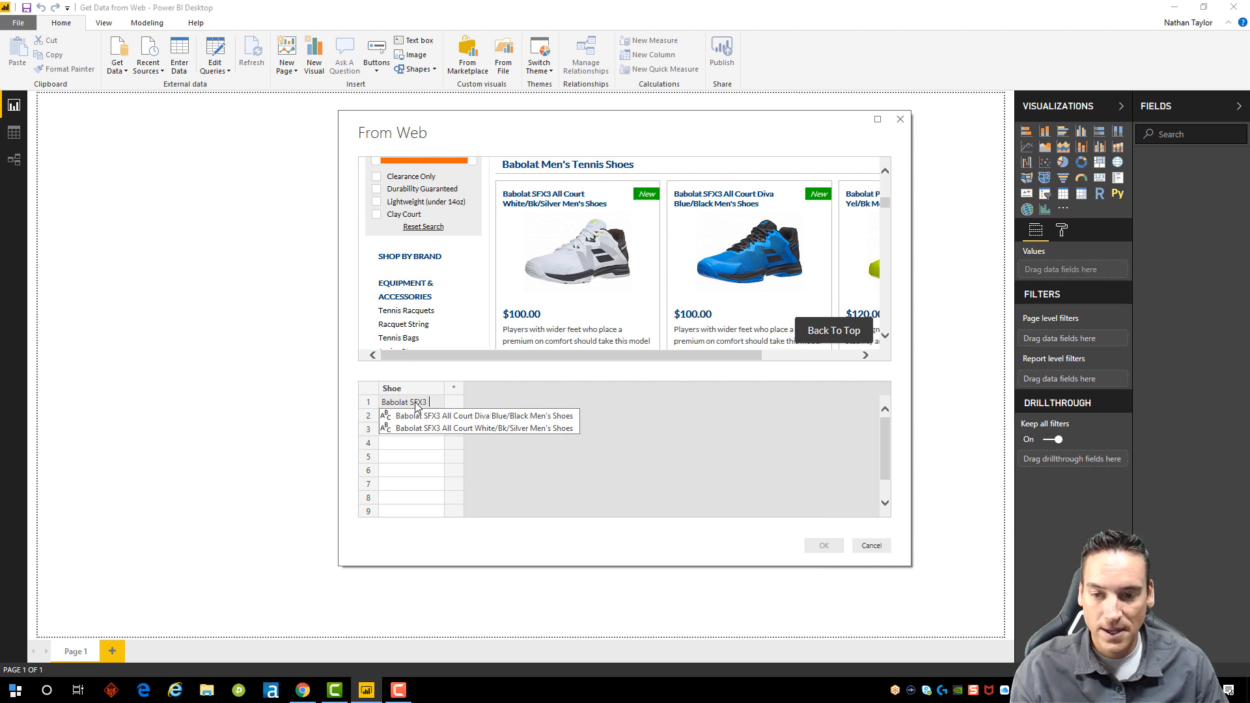
pyautogui.click(509, 428)
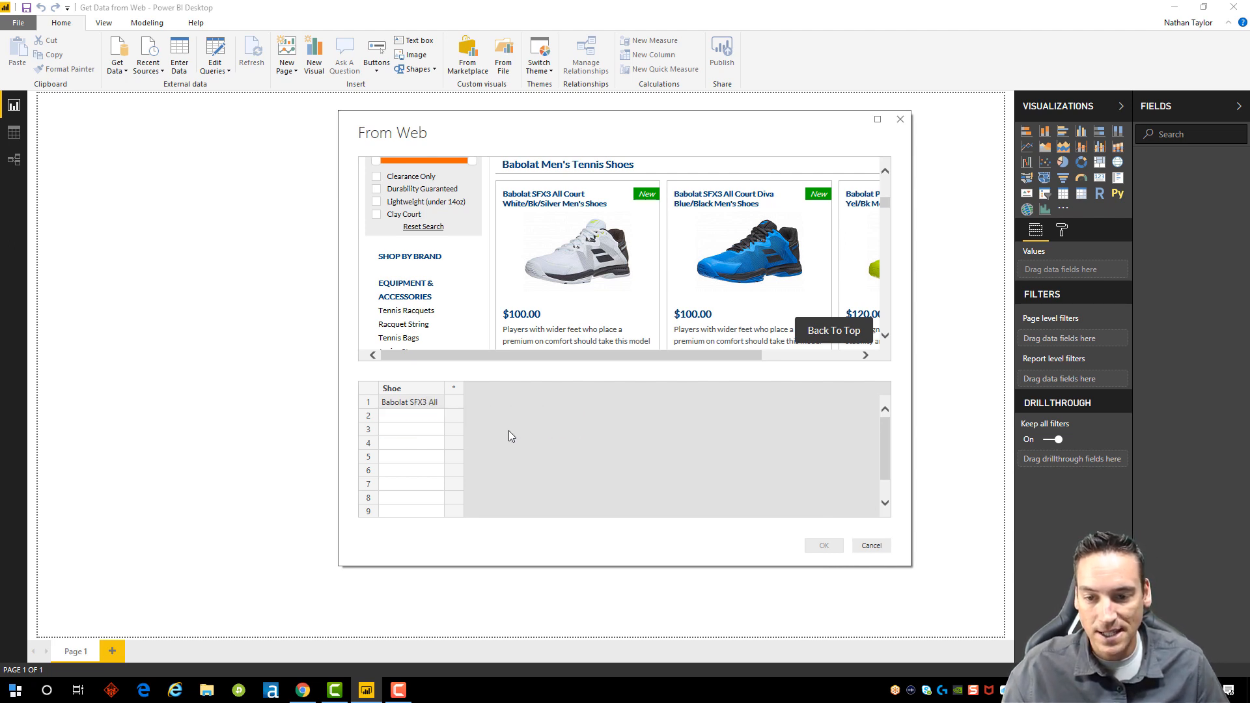
pyautogui.press('Return')
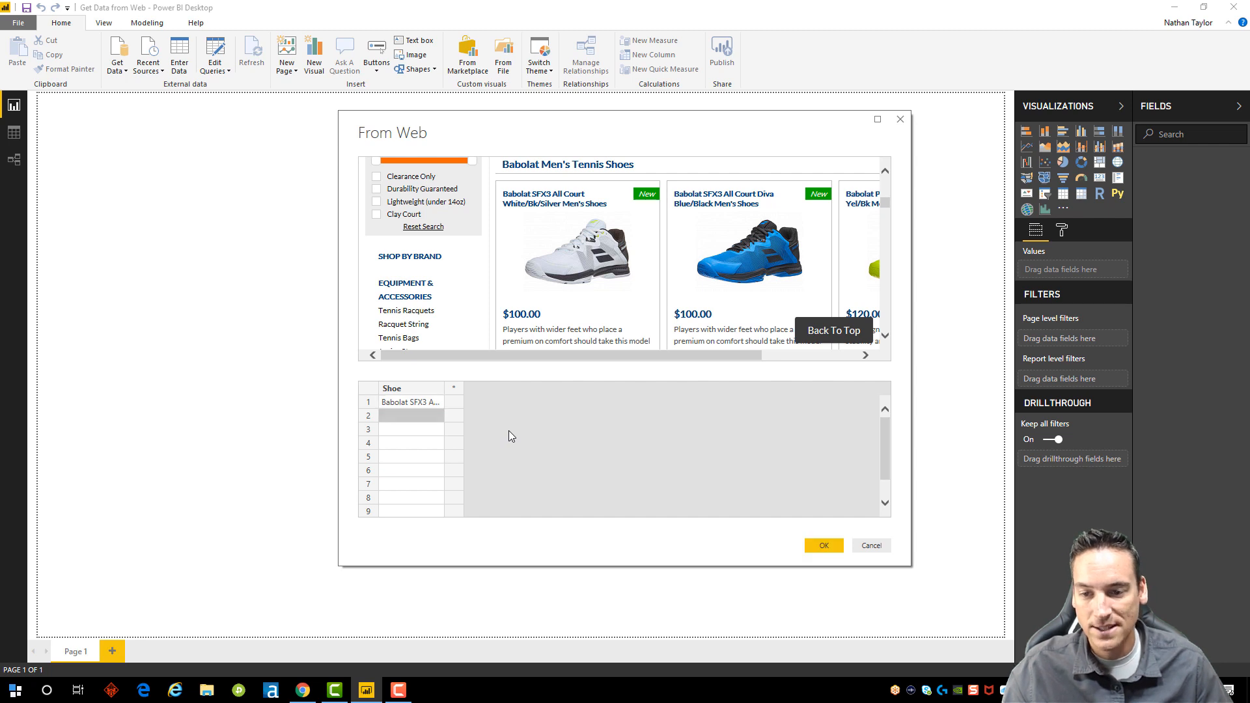
pyautogui.doubleClick(444, 388)
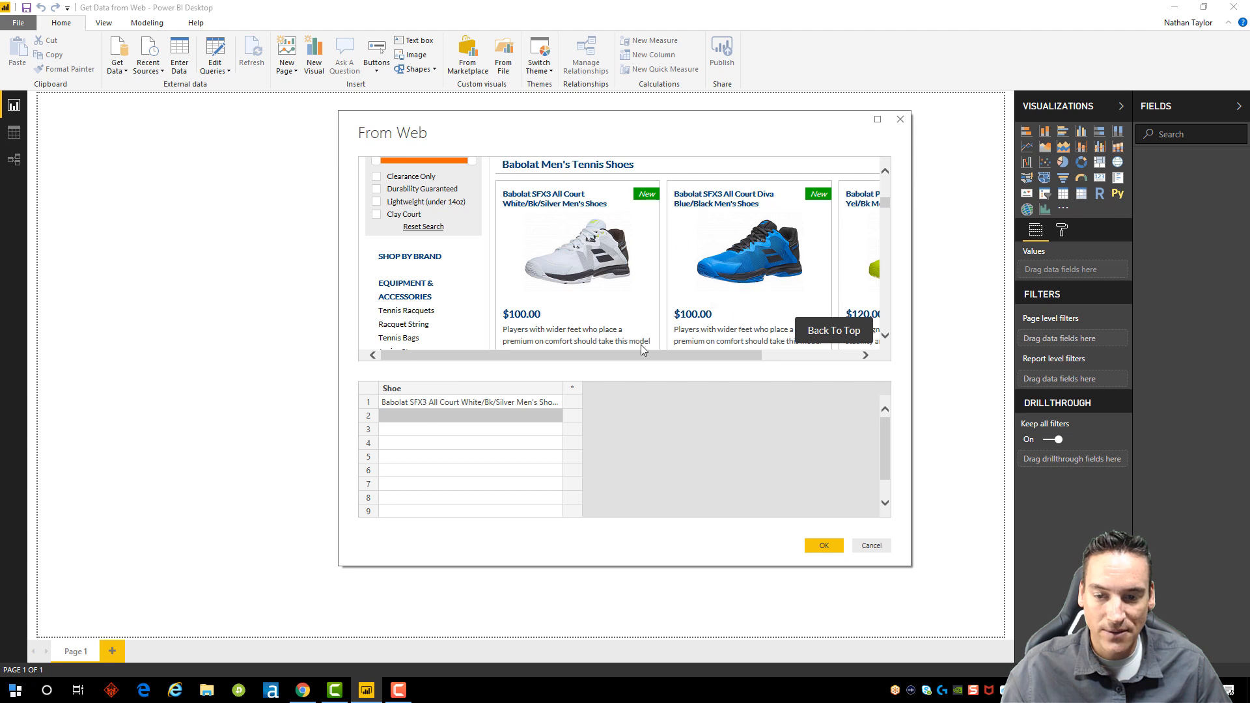
# Step: Give Babolat SFX3 All Court Diva Blue/Black Men's Shoes as the row 2 example in the Shoe column
pyautogui.write('Bab')
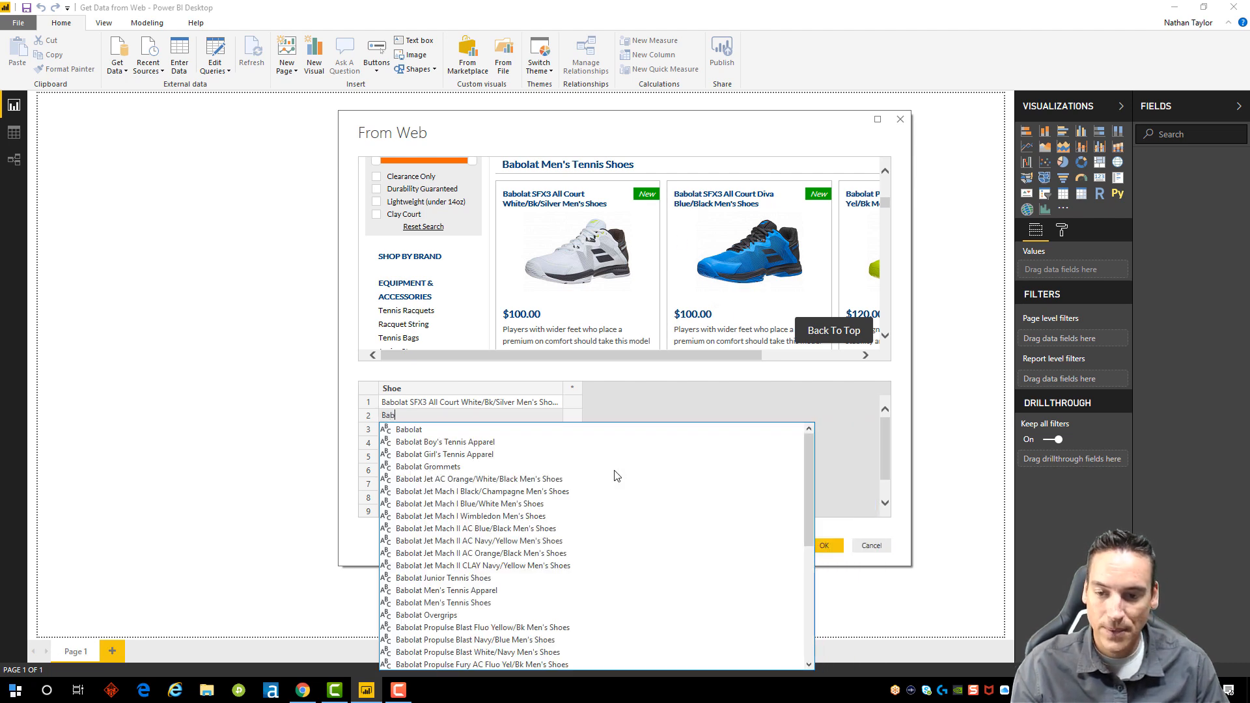
pyautogui.write('olat')
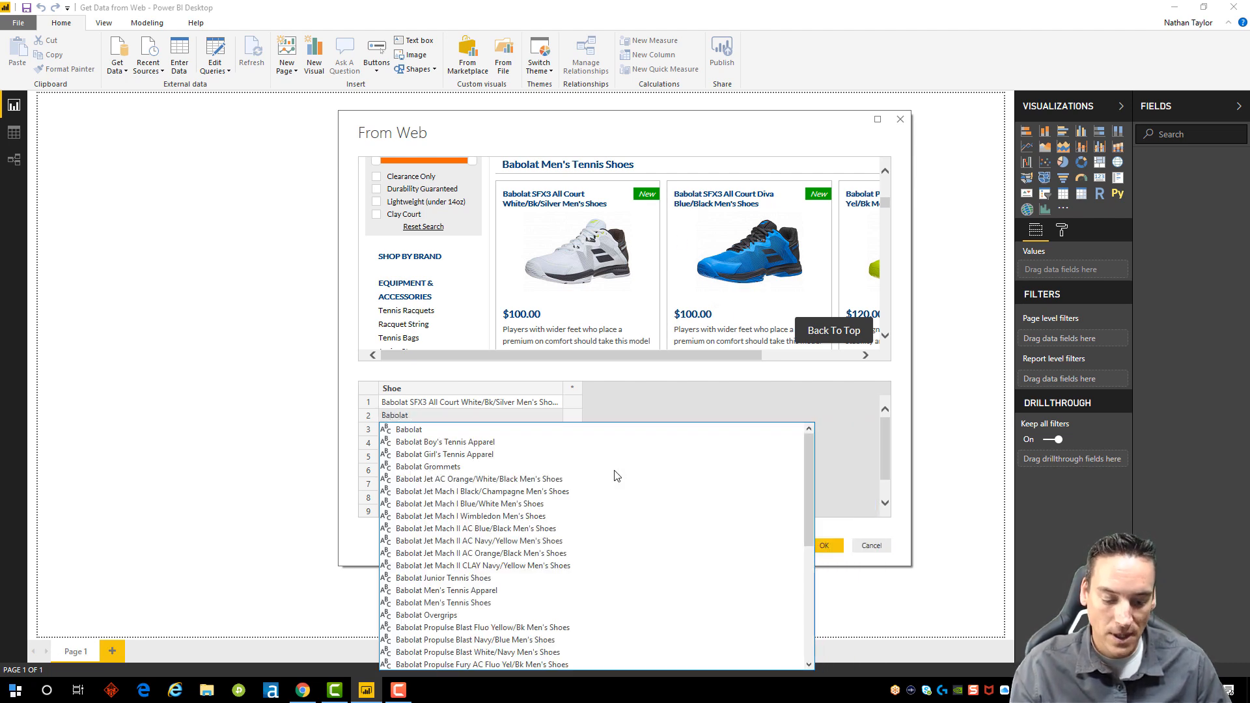
pyautogui.write(' SFX3')
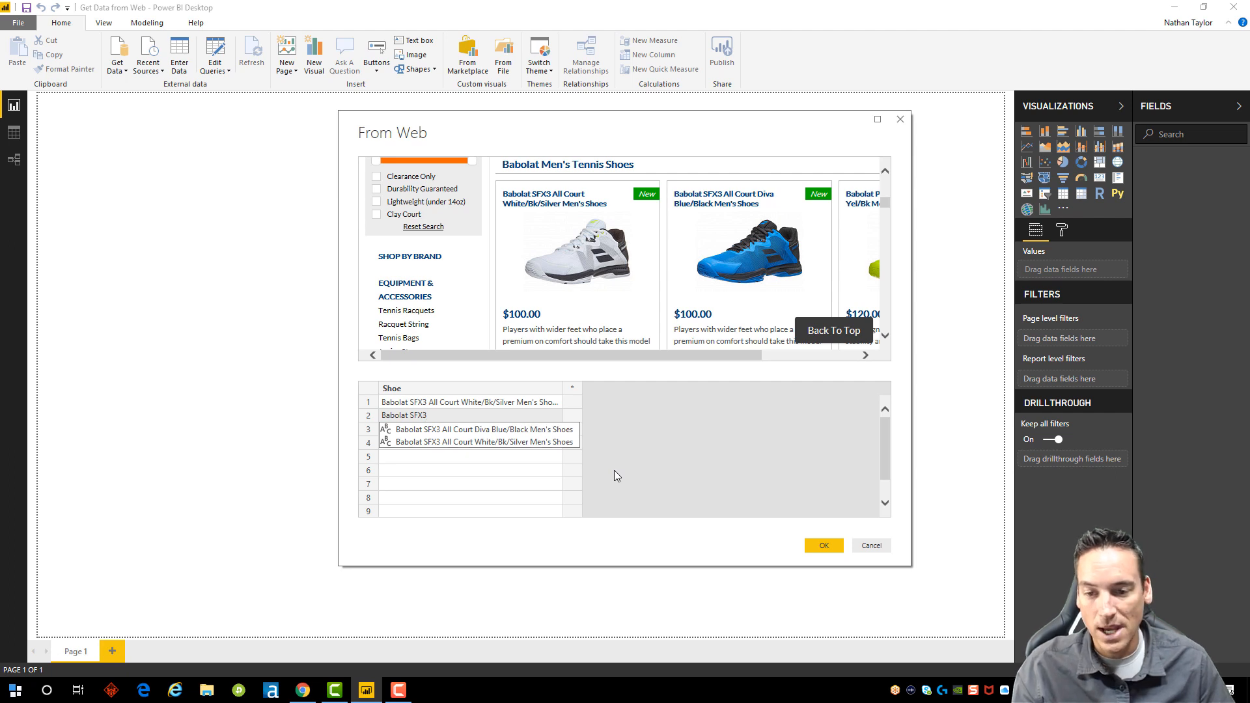
pyautogui.click(489, 435)
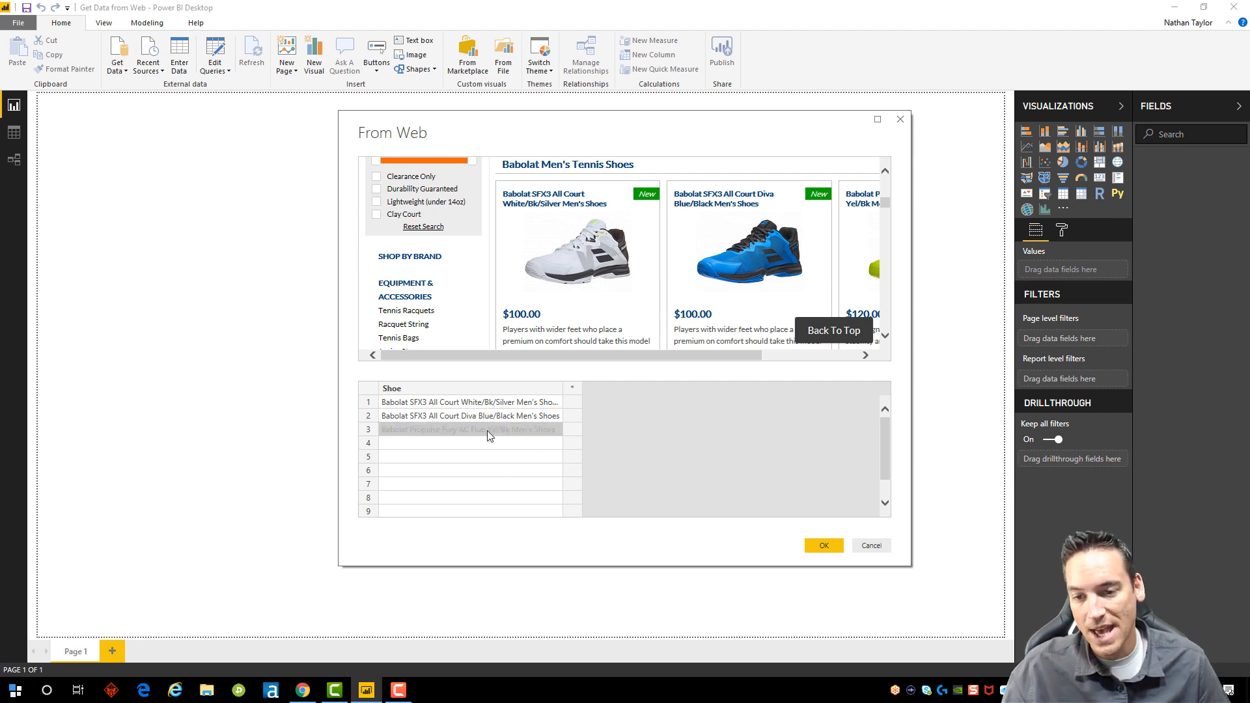
# Step: Look up the next row of shoes on the page and enter Babolat Jet Mach II AC Blue/Black Men's Shoes as the row 4 example
pyautogui.click(420, 447)
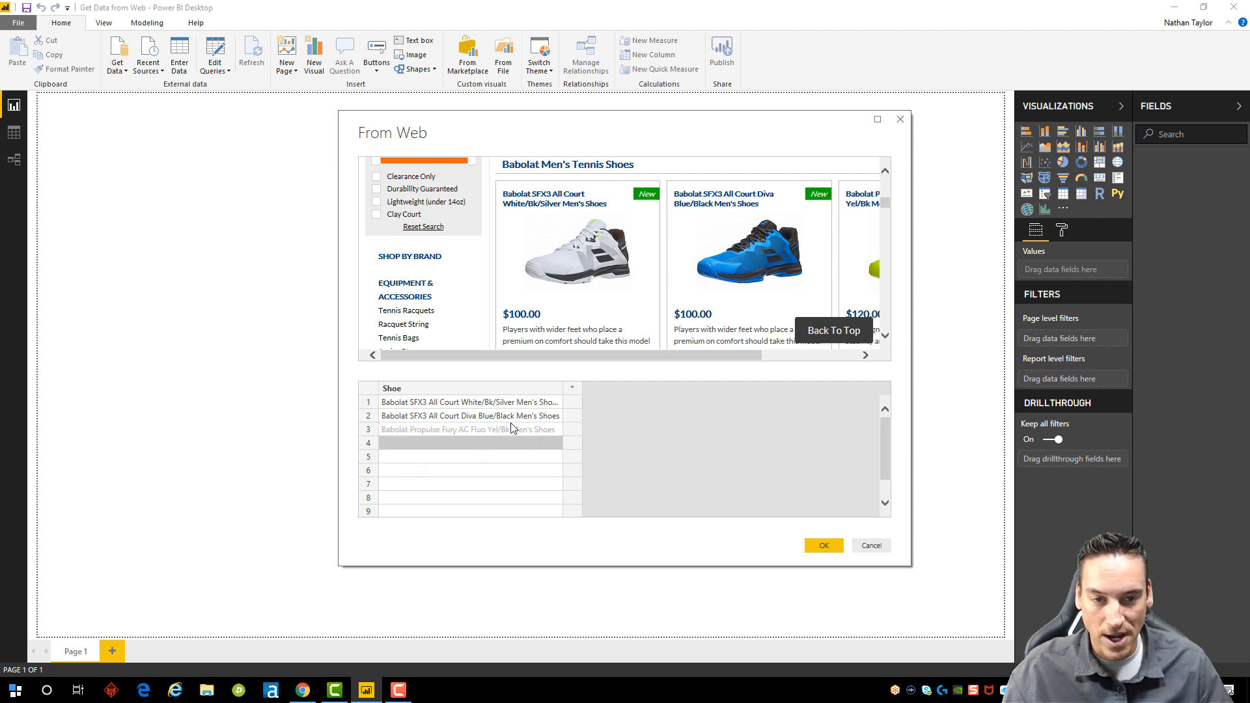
pyautogui.scroll(-1, 719, 269)
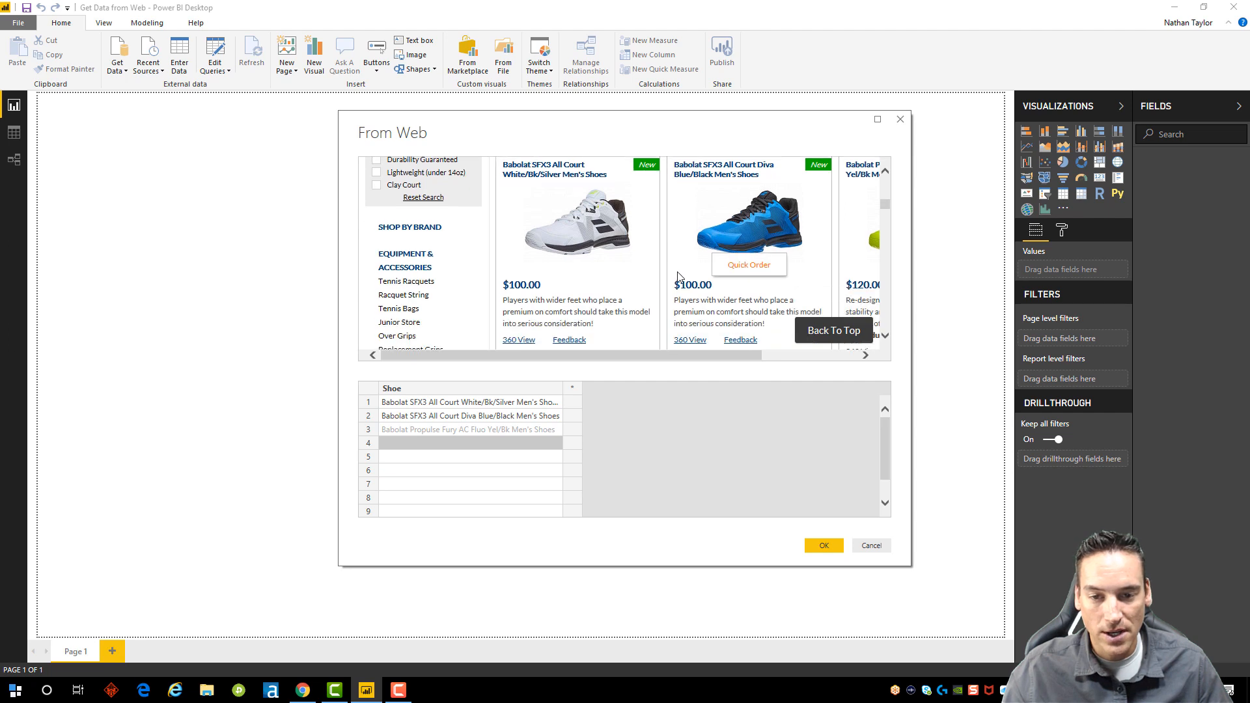
pyautogui.scroll(-7, 592, 247)
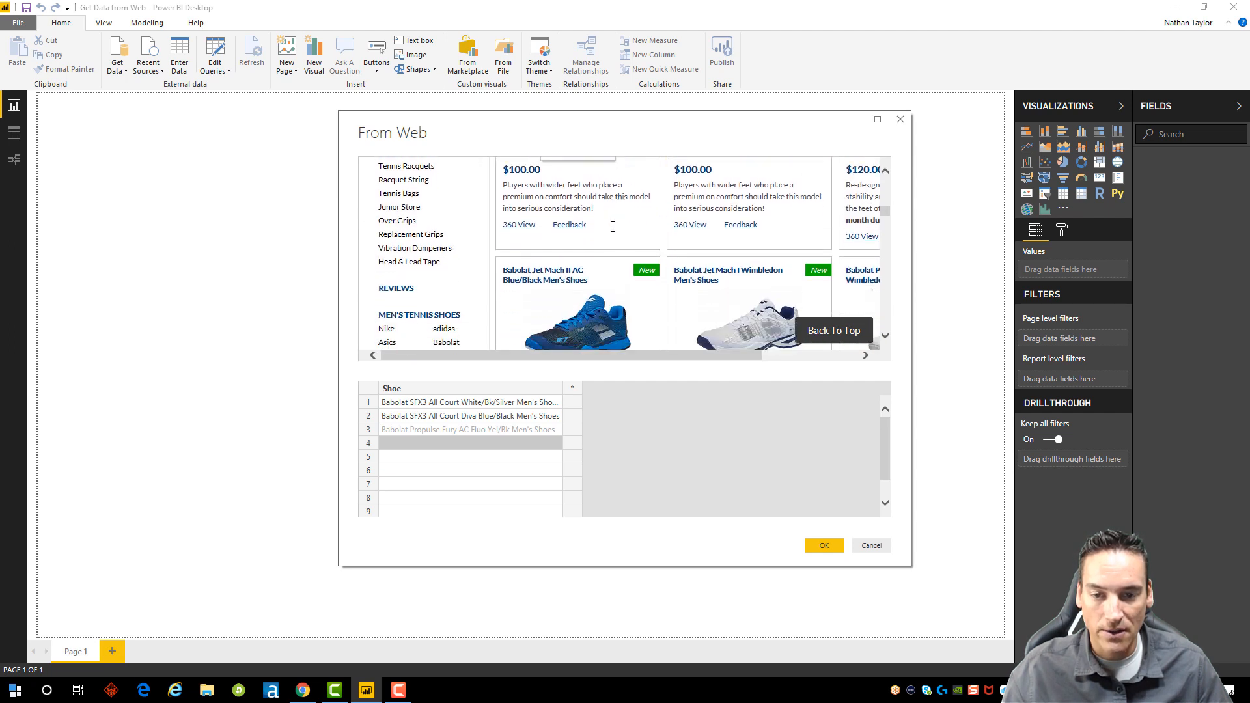
pyautogui.doubleClick(443, 447)
pyautogui.write('B')
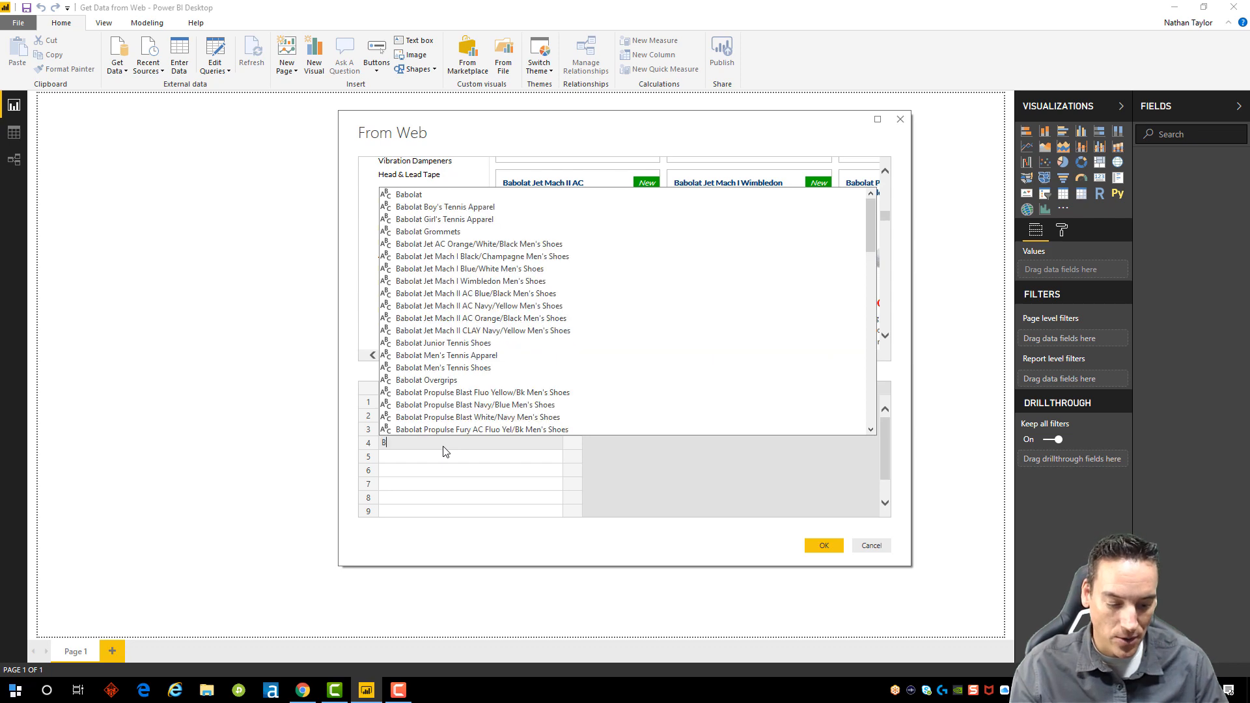
pyautogui.write('abol')
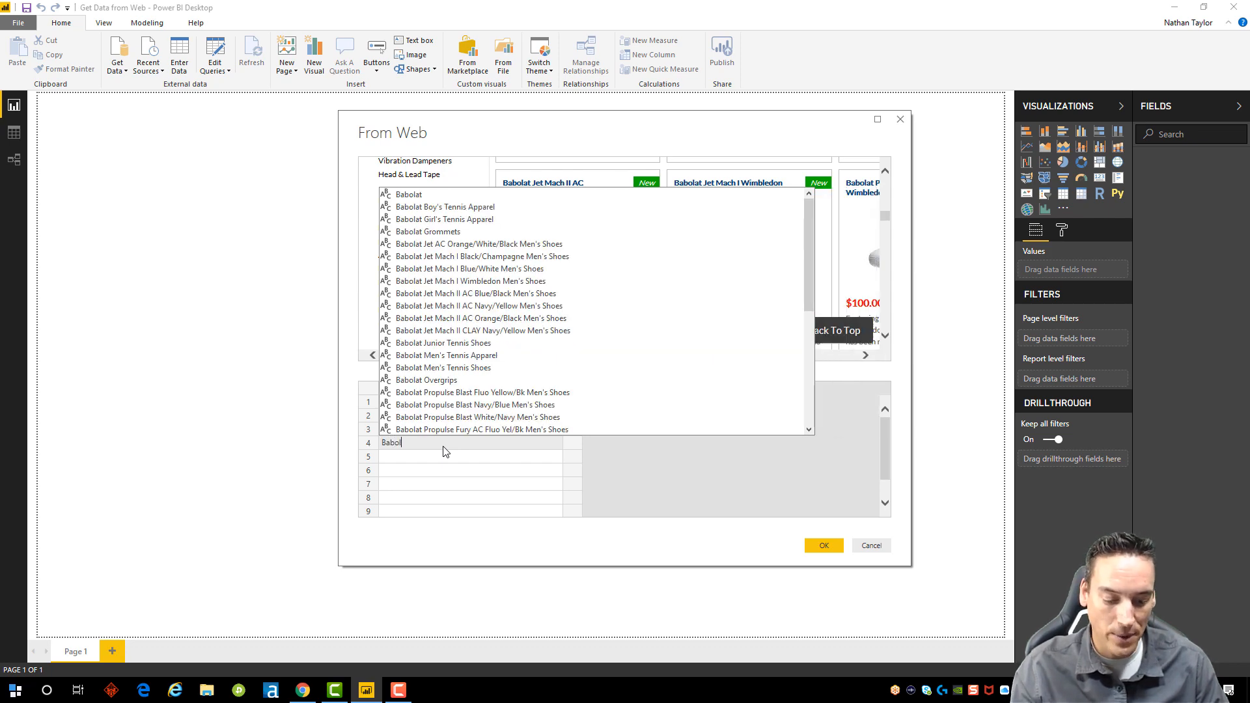
pyautogui.write('at Jet')
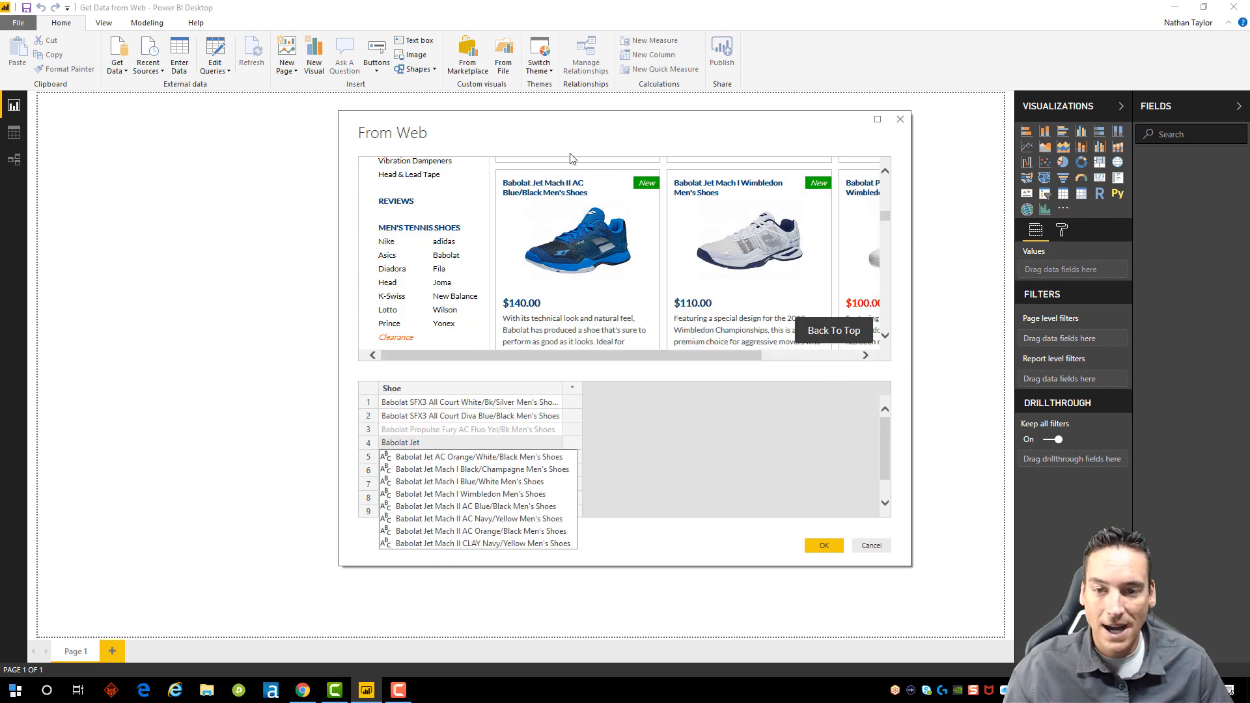
pyautogui.click(483, 507)
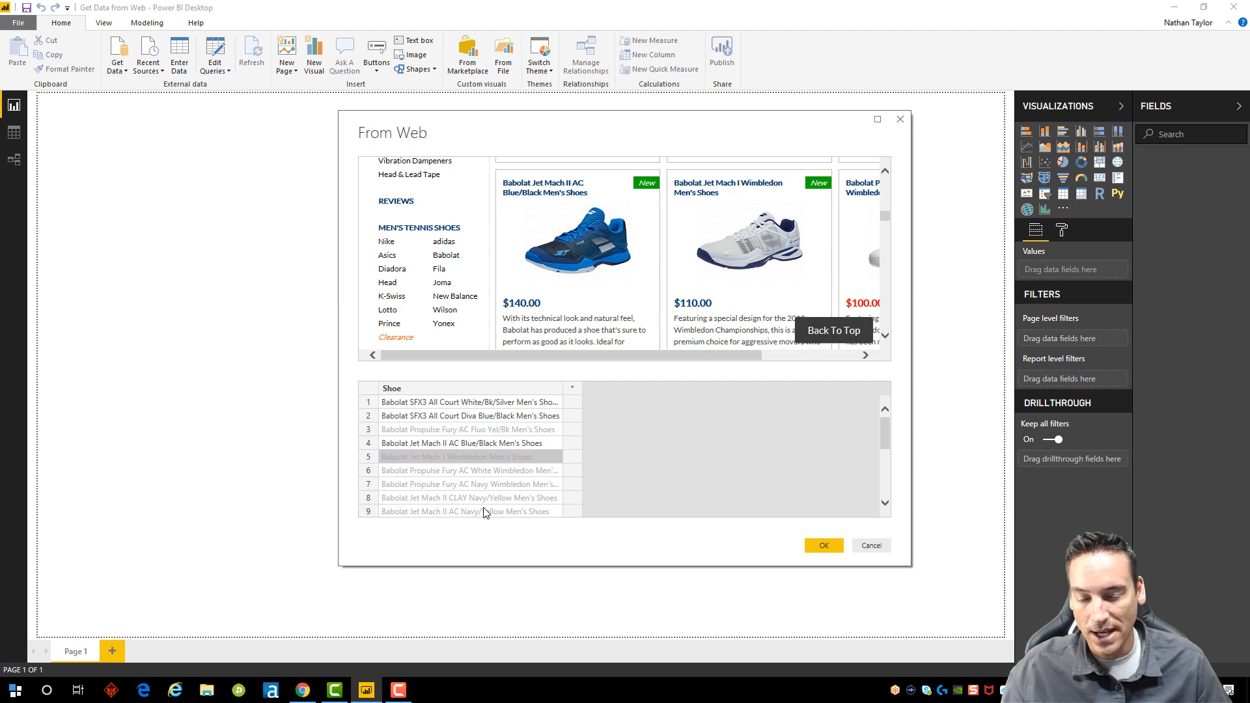
# Step: Widen the Shoe column to fit the full names and check the suggested rows down to the end
pyautogui.moveTo(561, 388); pyautogui.dragTo(610, 388)
pyautogui.scroll(-4, 586, 421)
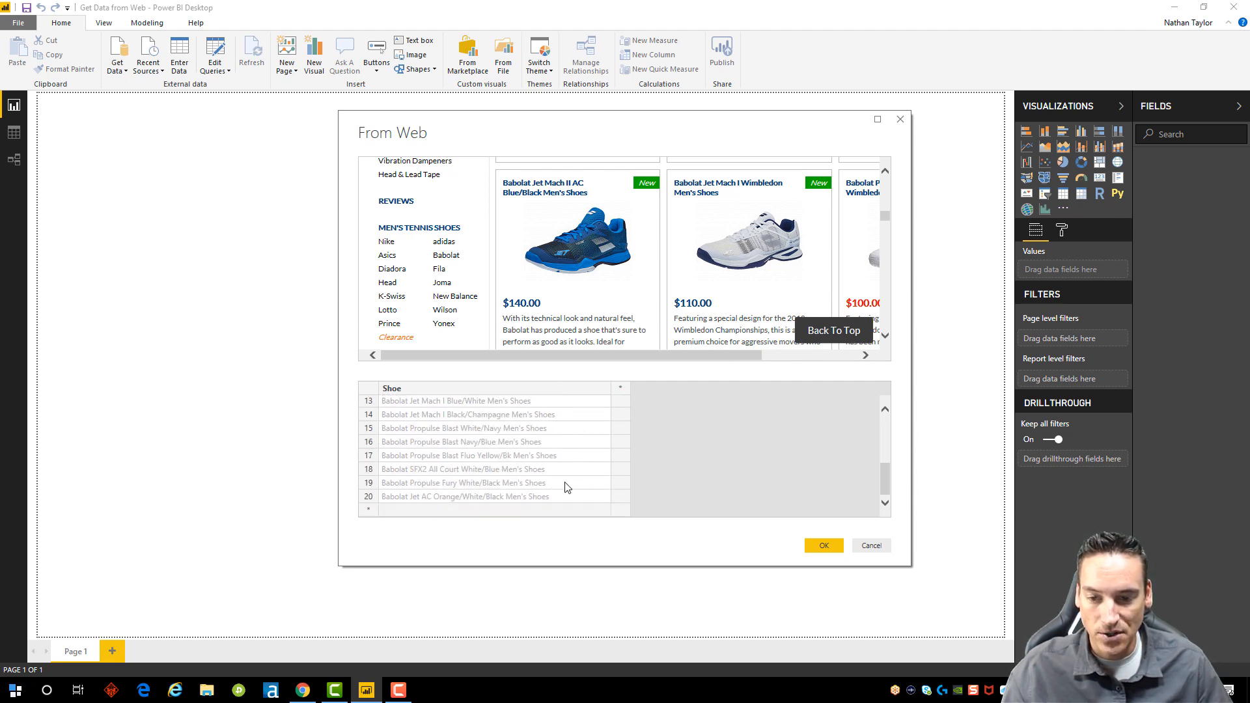
pyautogui.scroll(4, 563, 485)
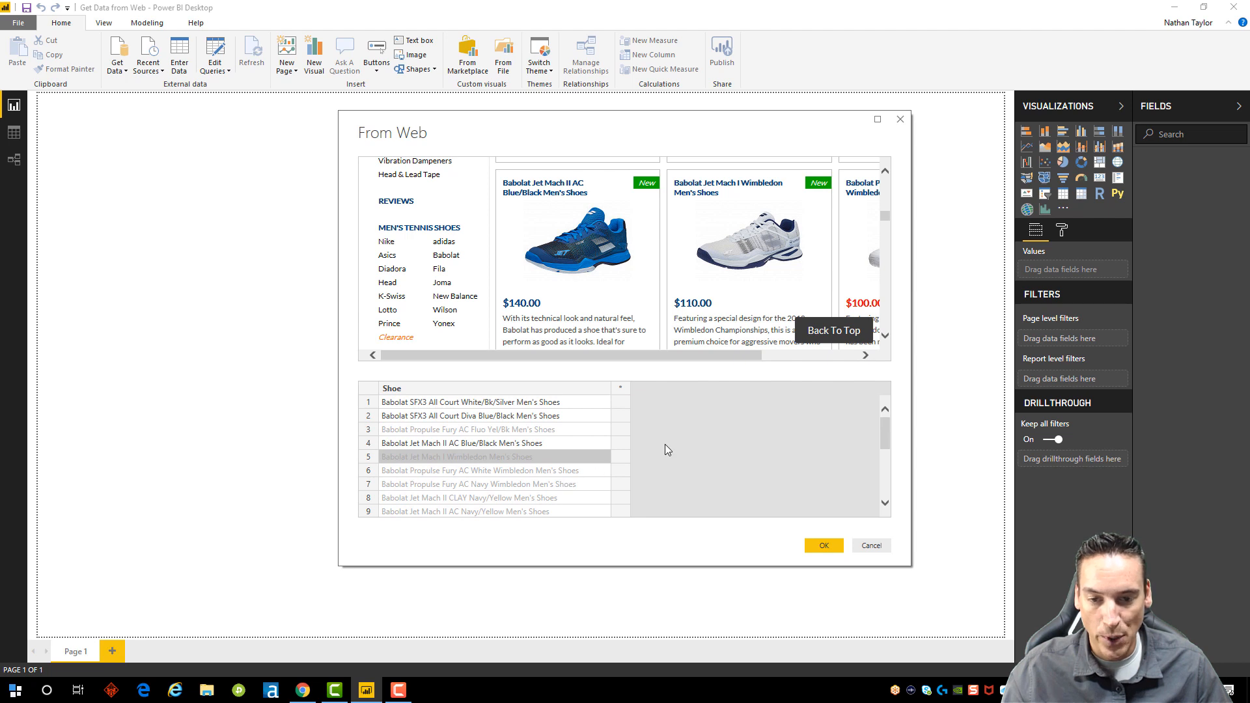
# Step: Add a second column named Price to the example table
pyautogui.moveTo(766, 242)
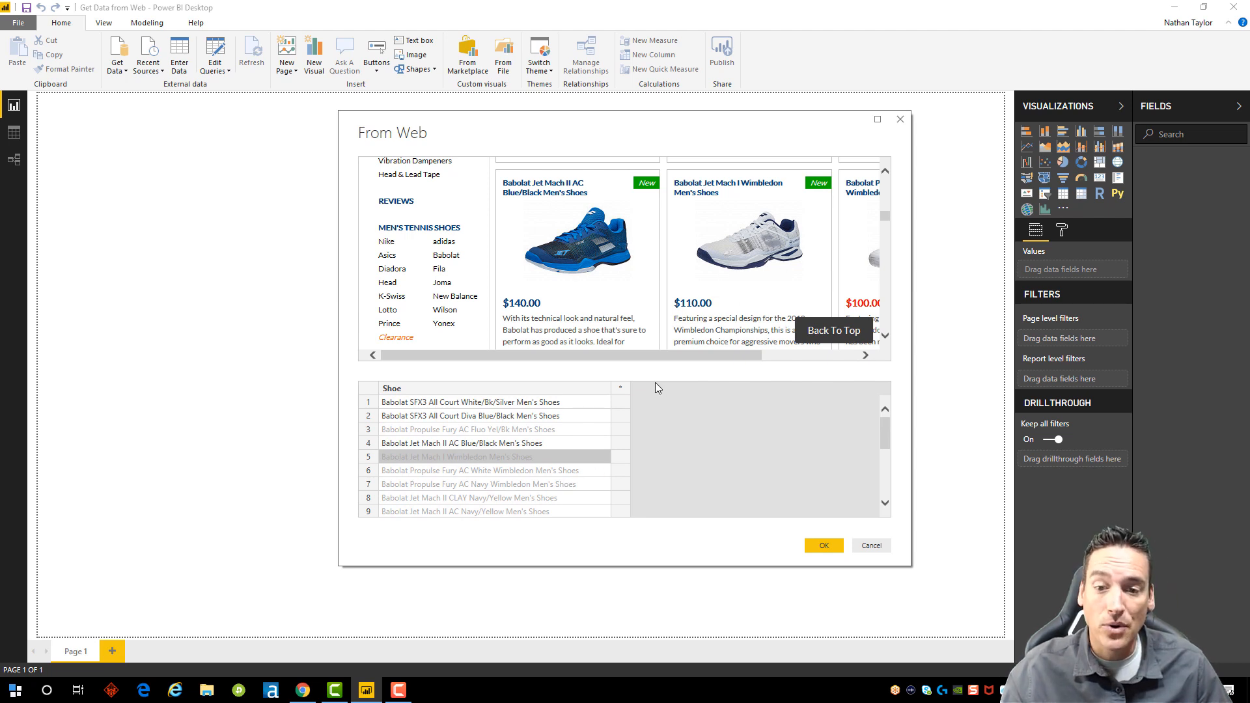
pyautogui.click(620, 388)
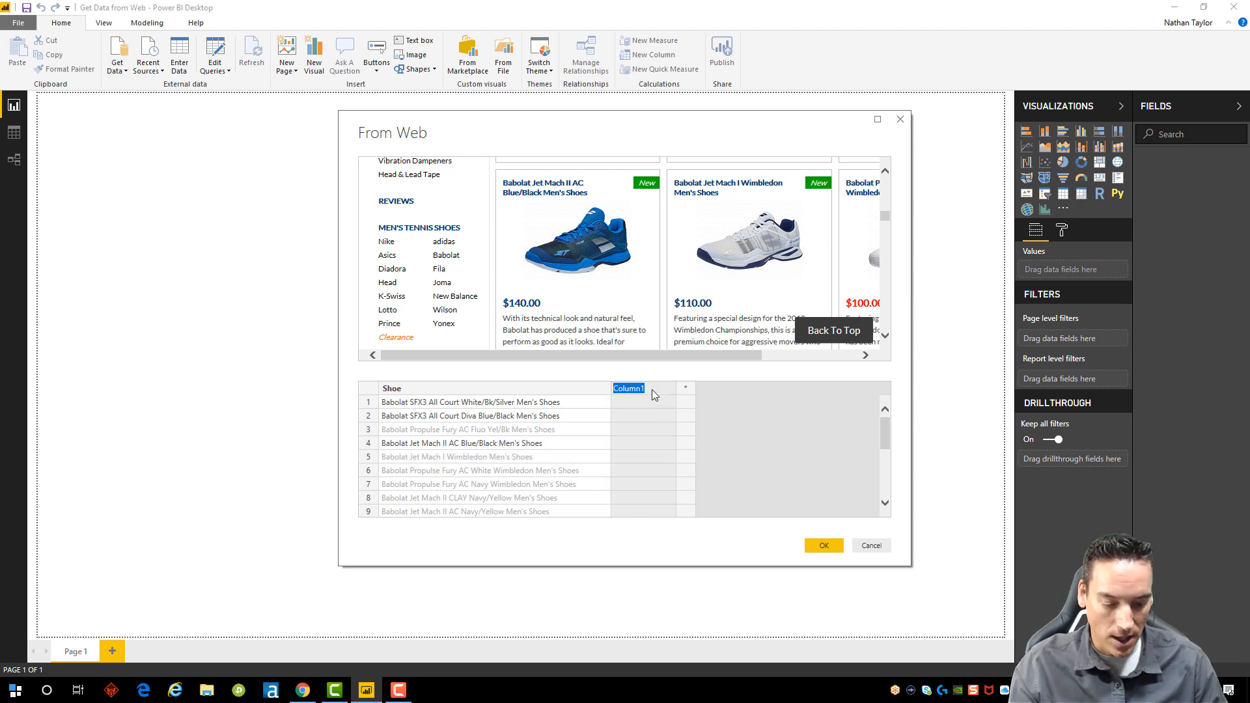
pyautogui.press('Return')
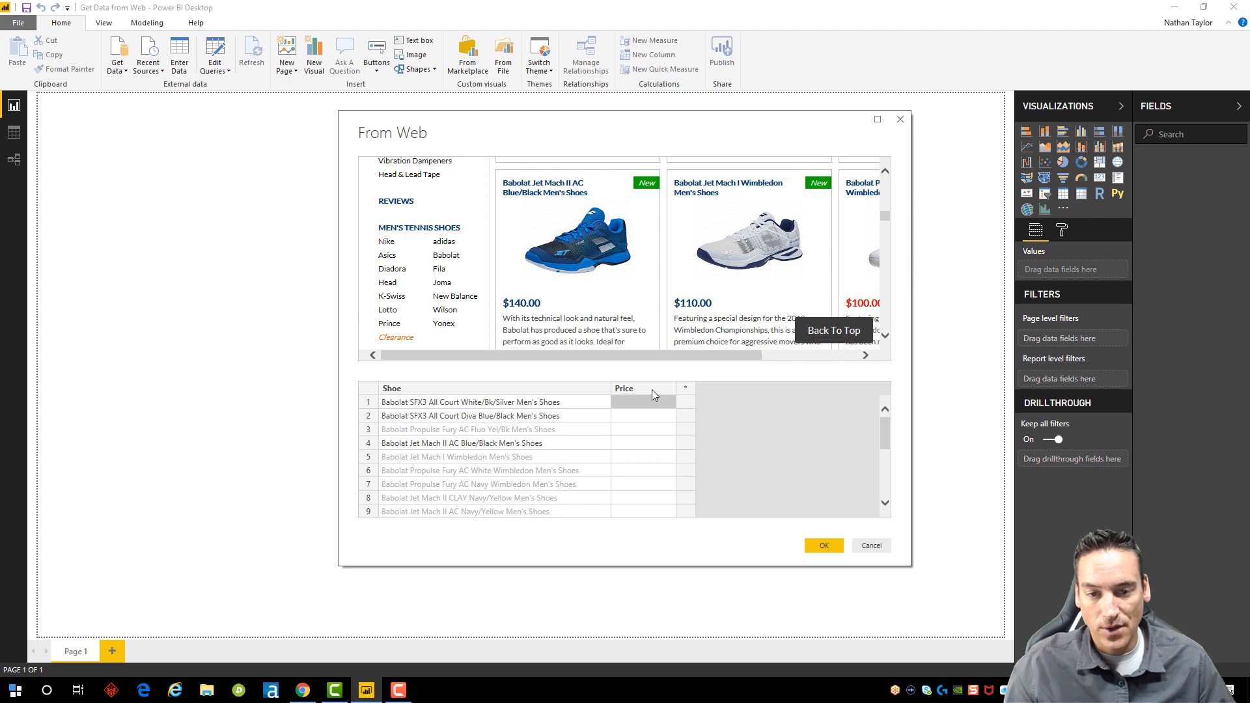
# Step: Check the shoe prices in the page preview and enter $100.00 as the row 1 example in the Price column
pyautogui.scroll(1, 702, 293)
pyautogui.moveTo(668, 357); pyautogui.dragTo(763, 357)
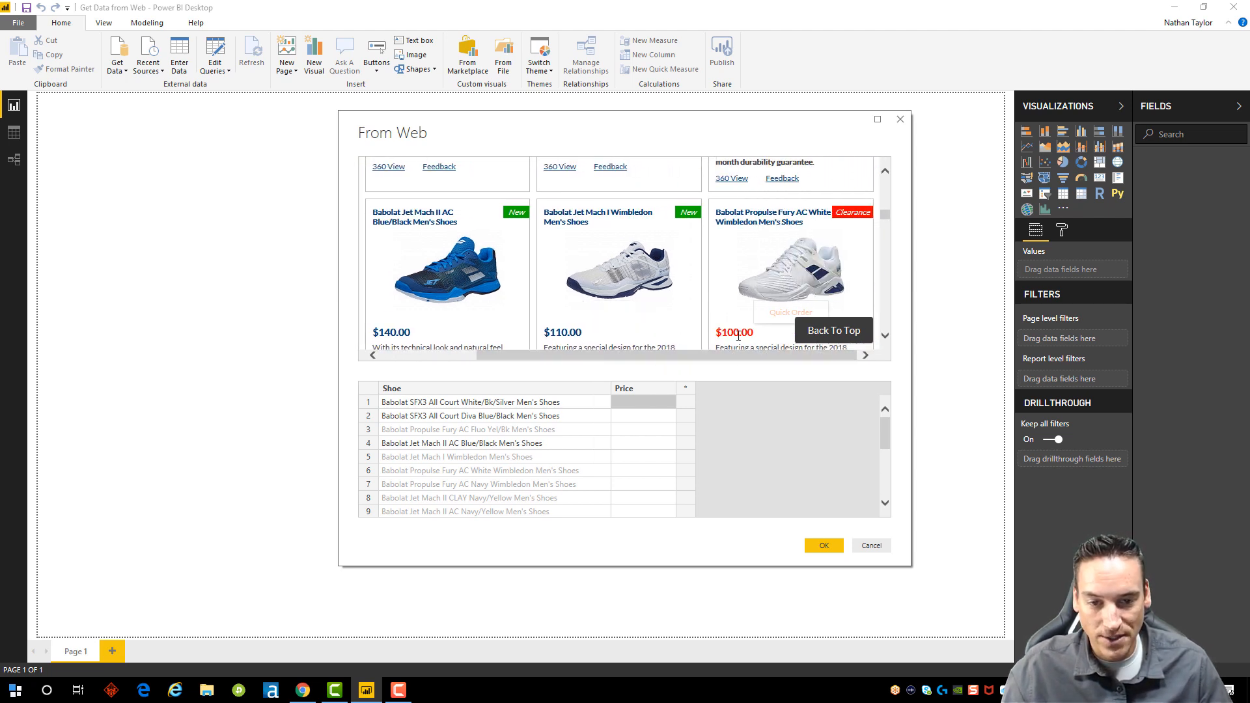
pyautogui.moveTo(609, 358); pyautogui.dragTo(495, 365)
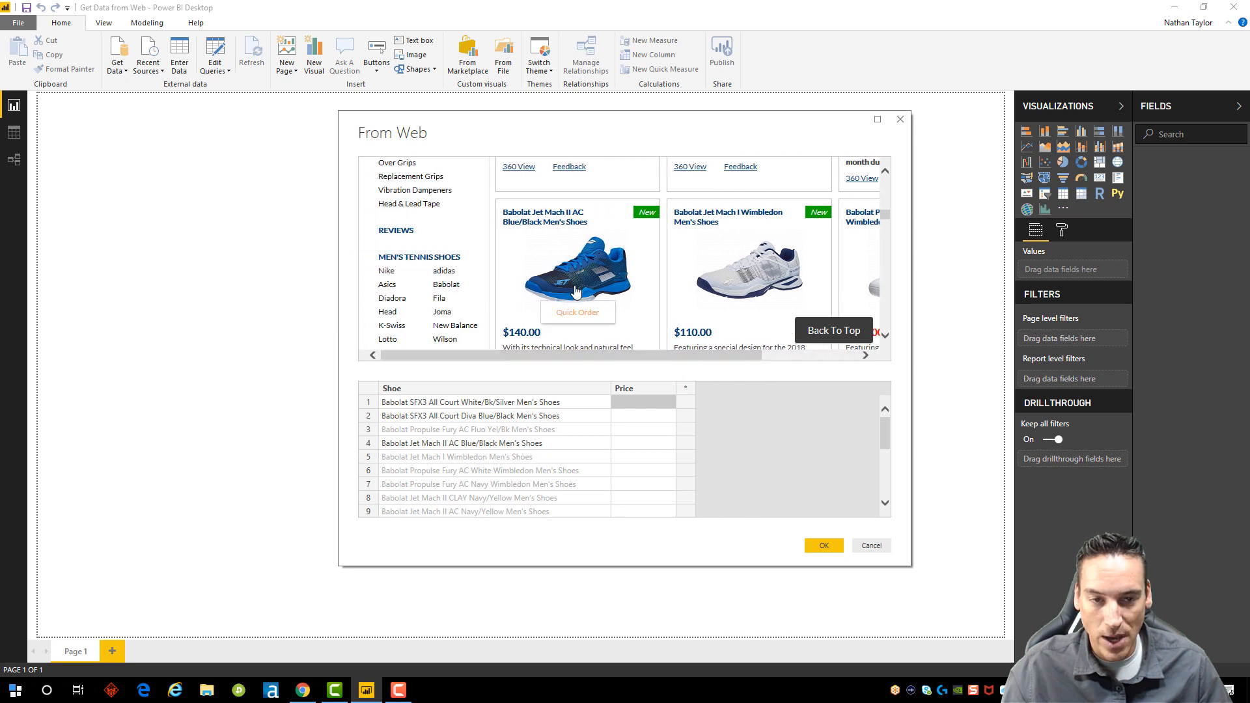
pyautogui.scroll(5, 612, 296)
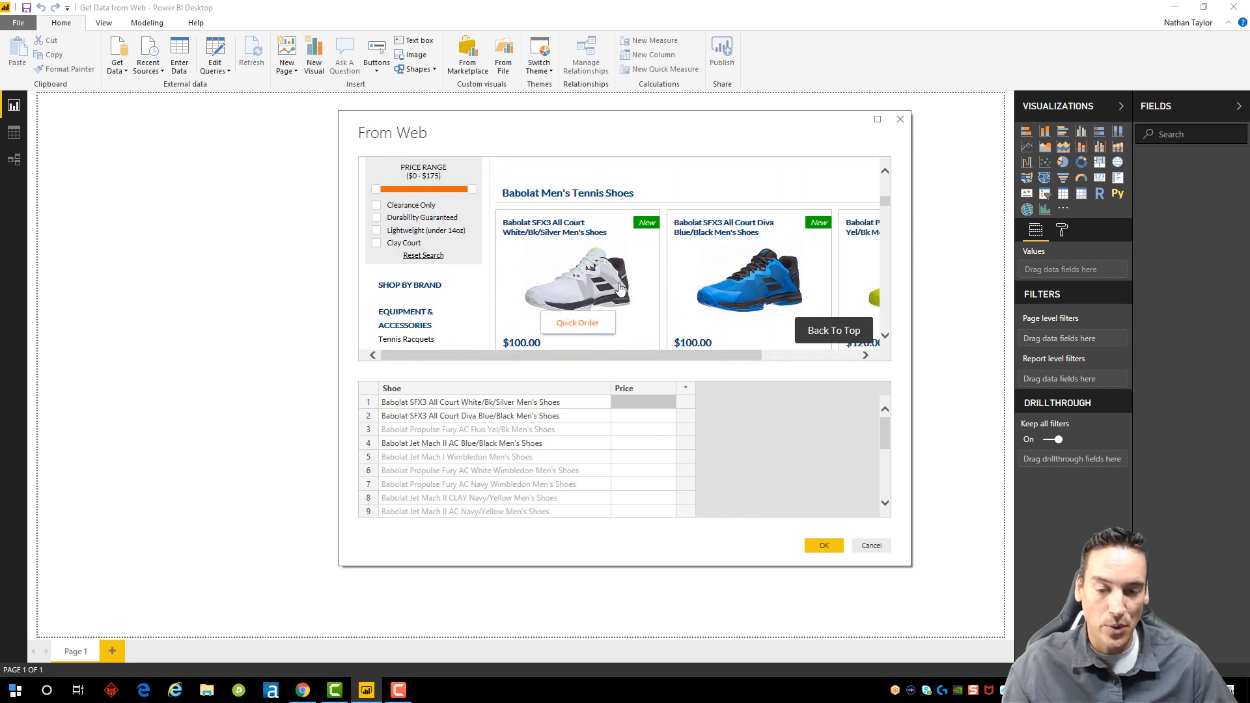
pyautogui.scroll(-1, 622, 283)
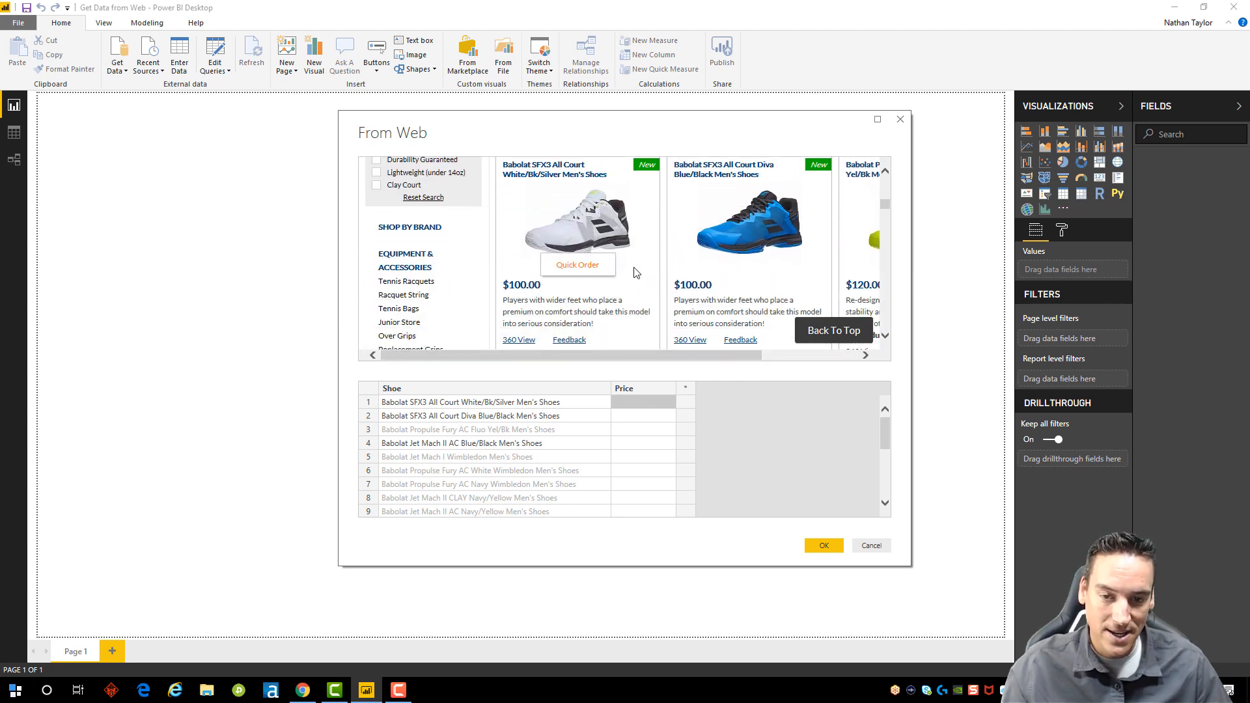
pyautogui.scroll(1, 636, 273)
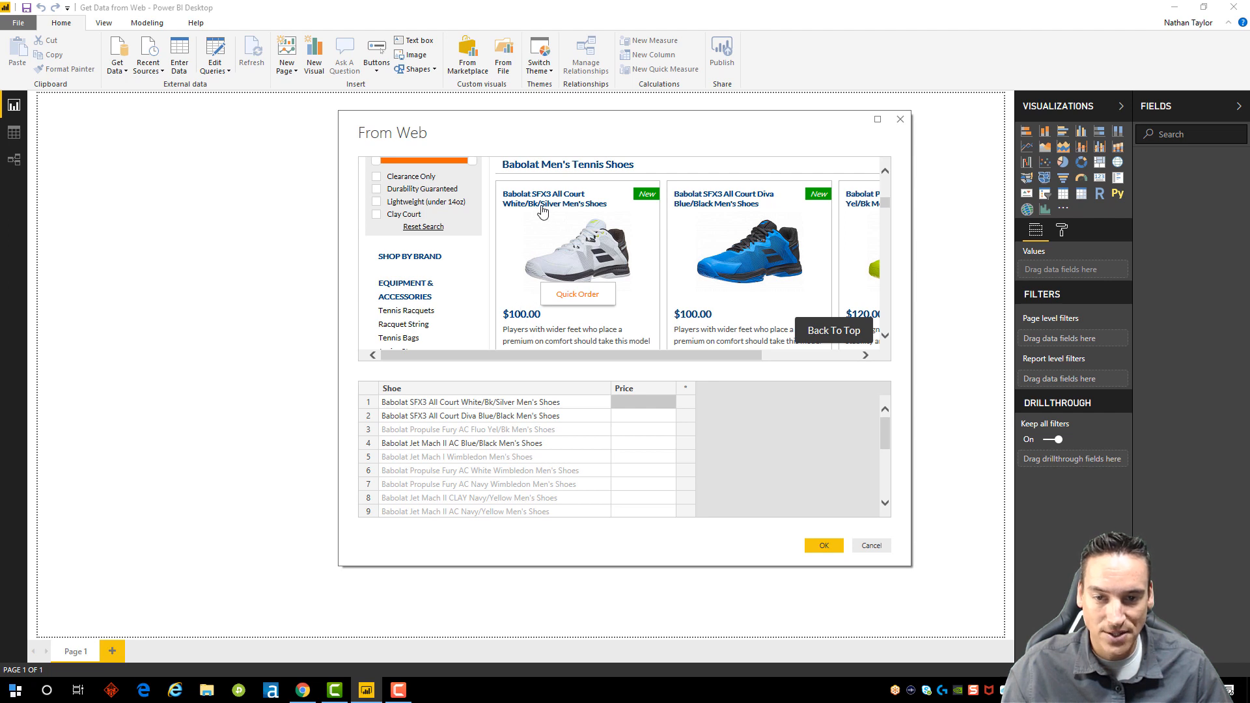
pyautogui.doubleClick(627, 401)
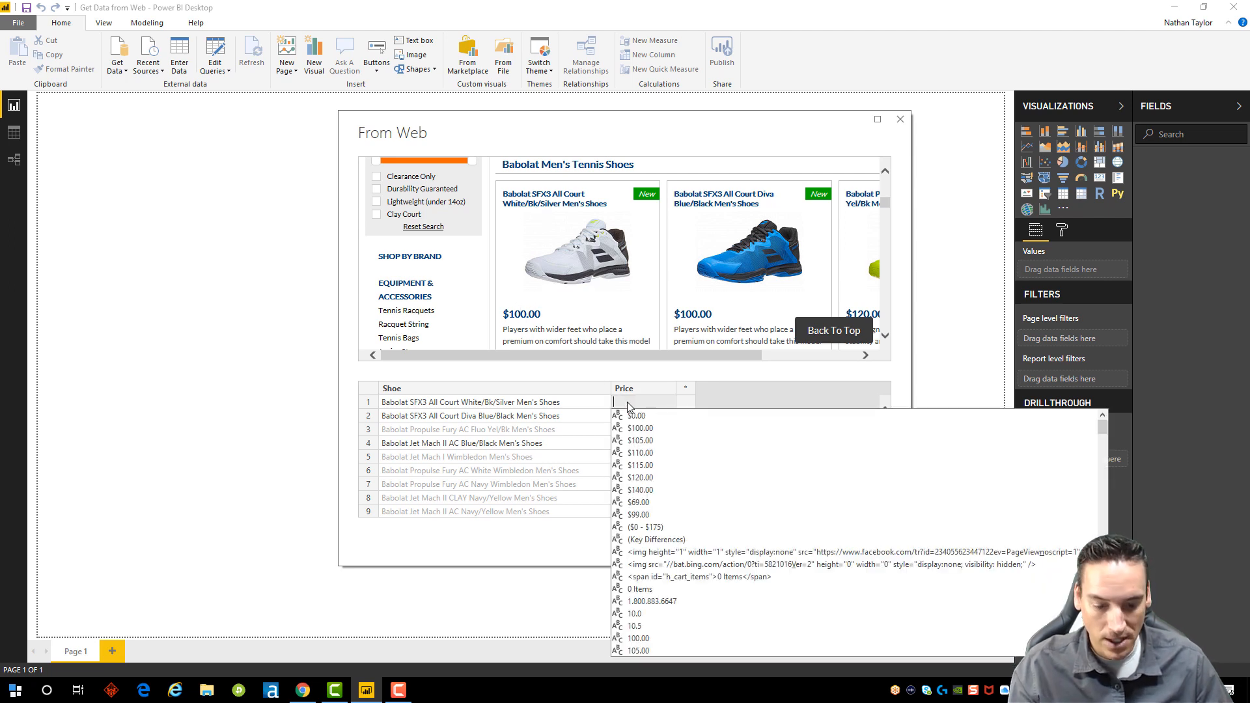
pyautogui.write('$100')
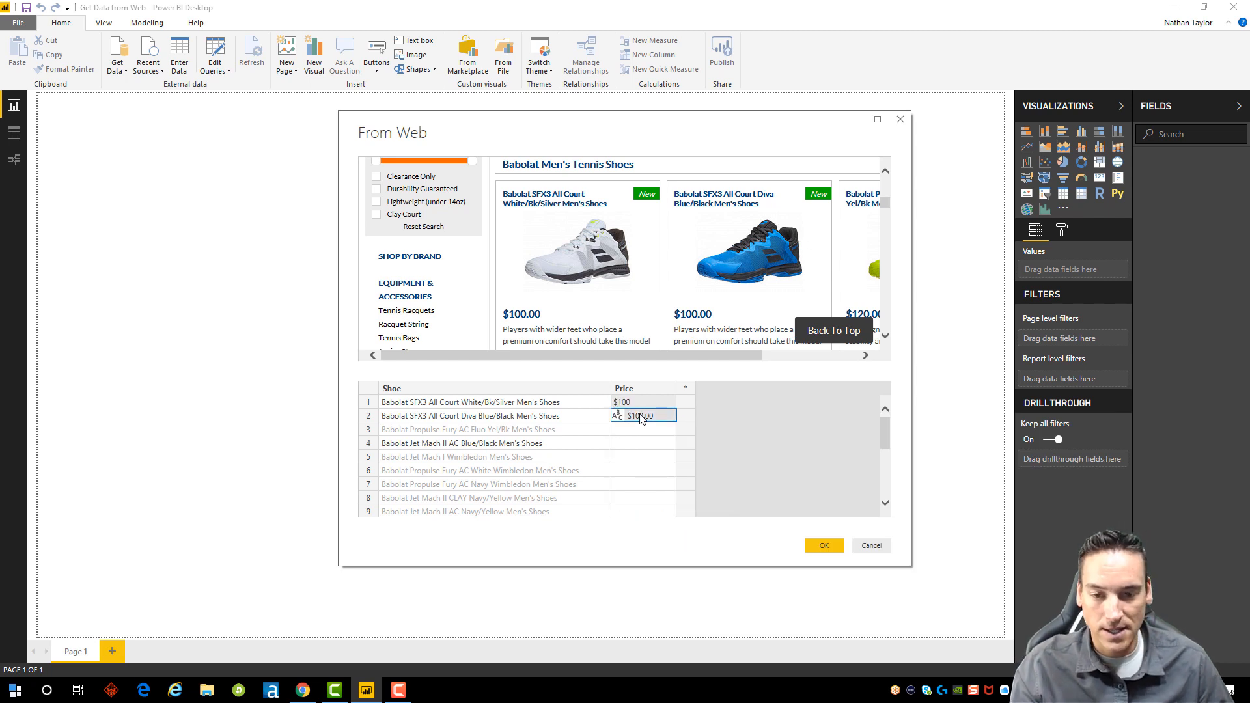
pyautogui.click(641, 417)
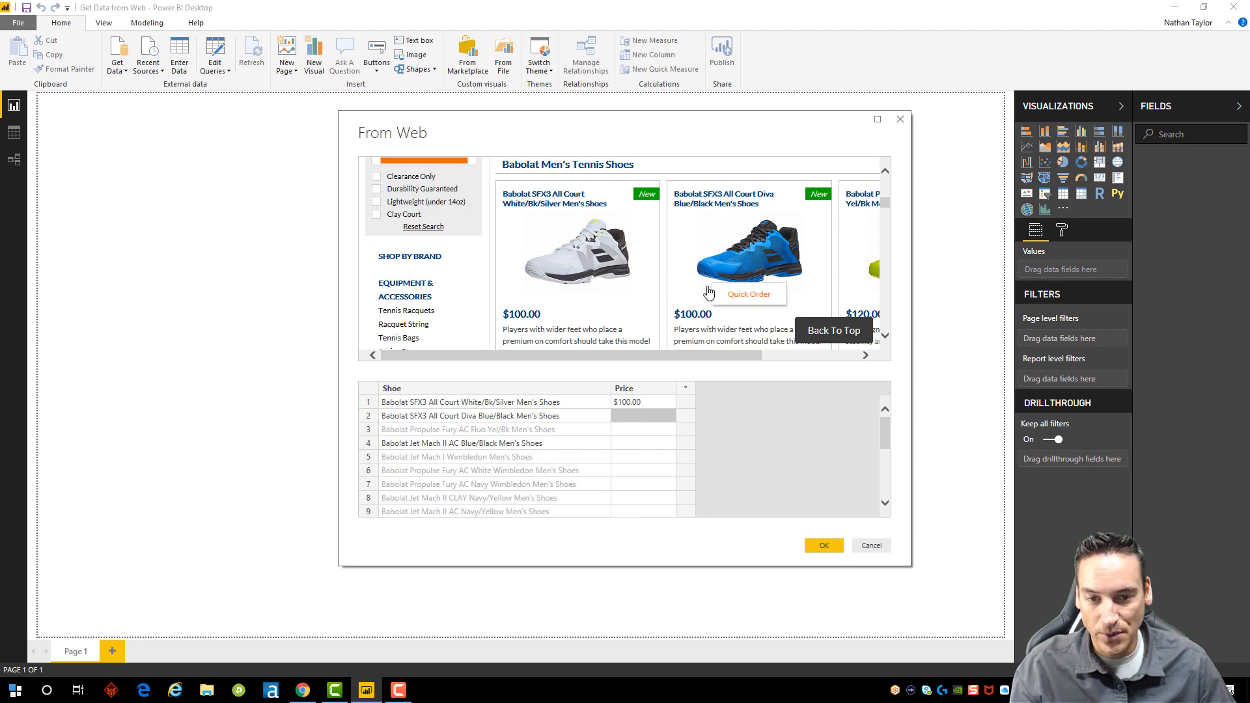
# Step: Enter $100.00 as the row 2 example in the Price column and $140.00, as listed on the page, as the row 4 example
pyautogui.write('$100.00')
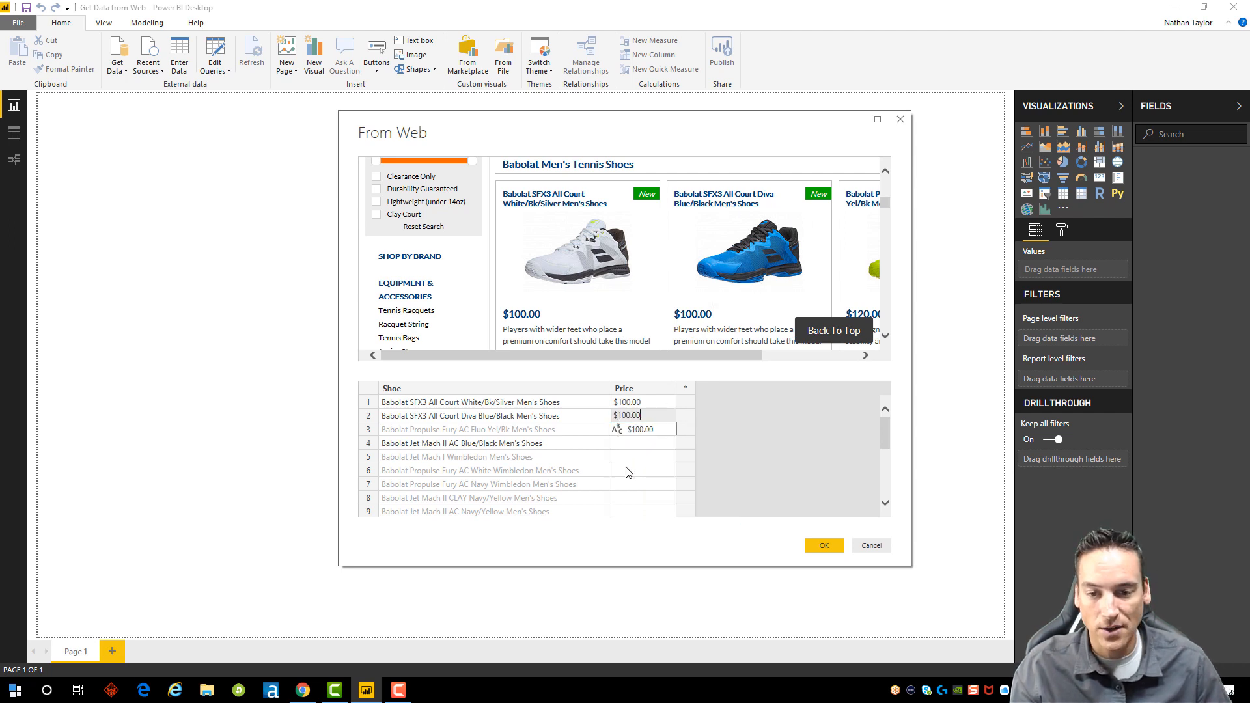
pyautogui.press('Return')
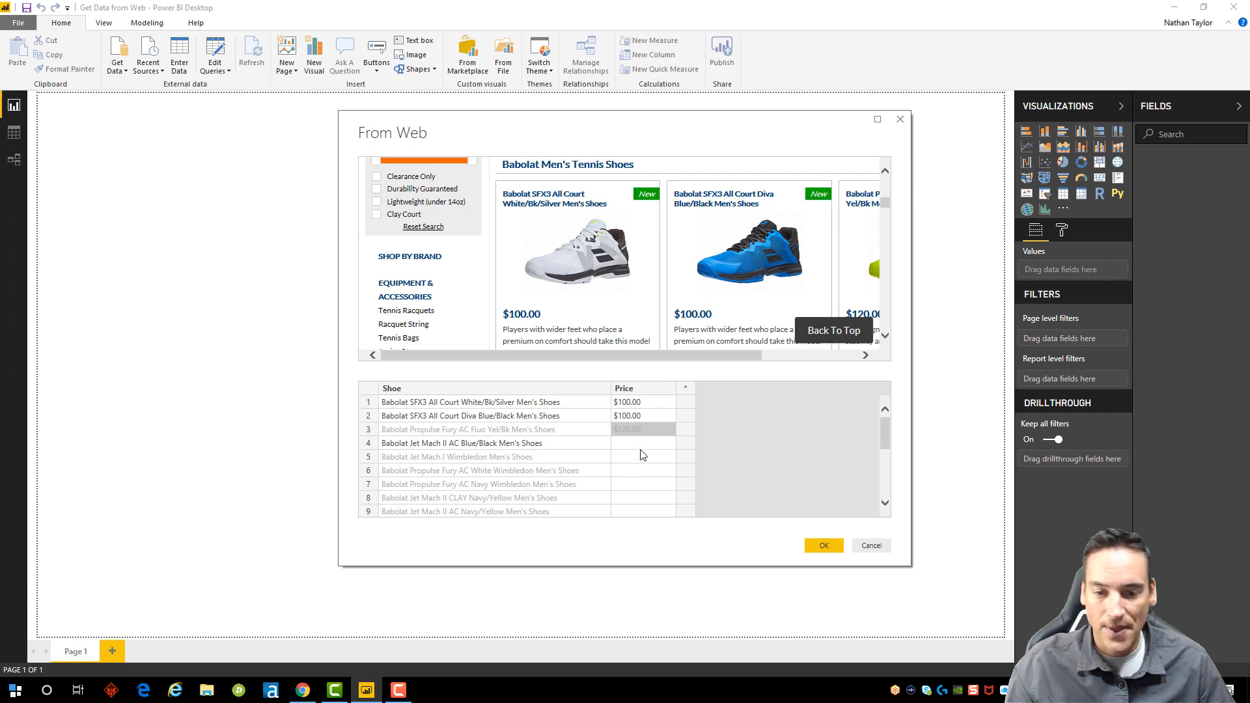
pyautogui.click(663, 441)
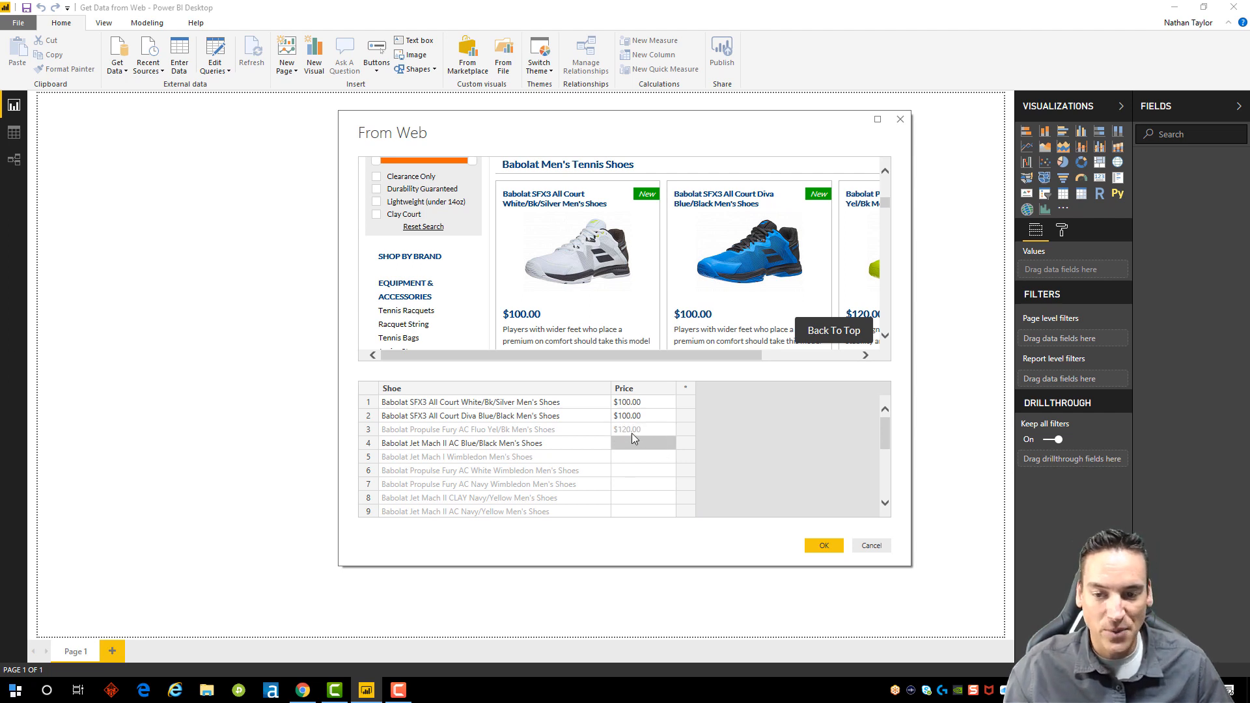
pyautogui.scroll(-4, 635, 311)
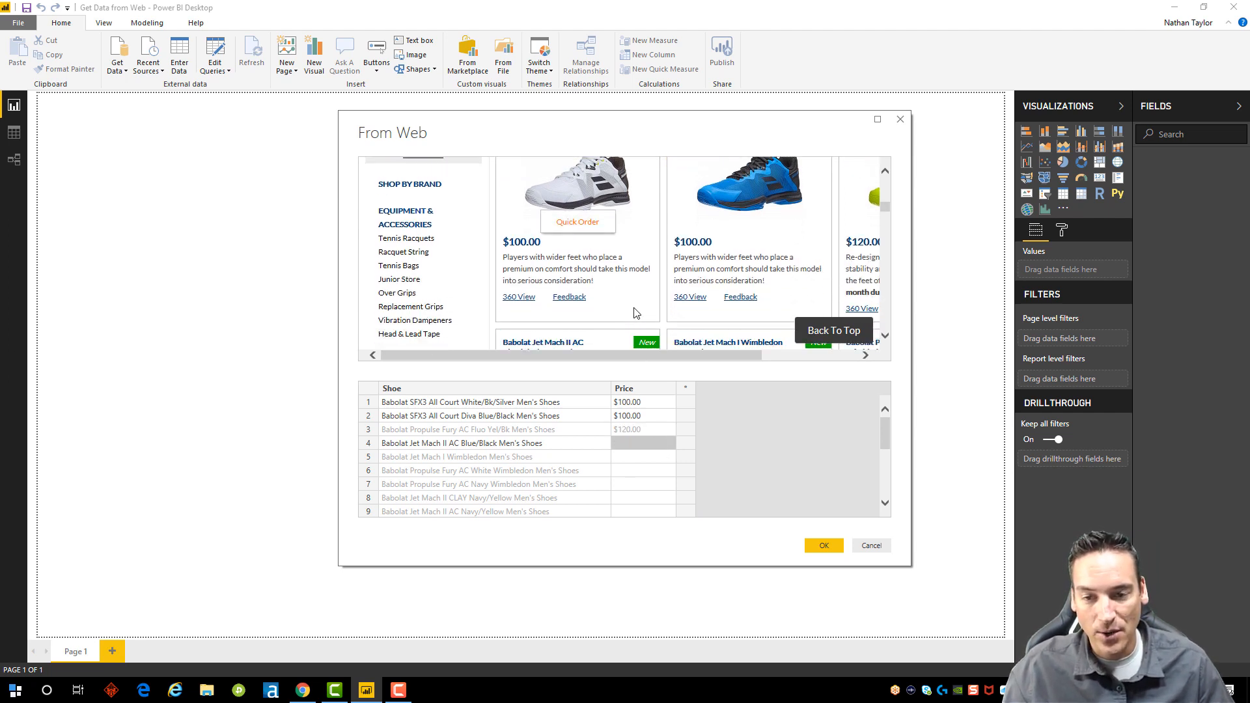
pyautogui.scroll(-2, 636, 311)
pyautogui.scroll(1, 628, 288)
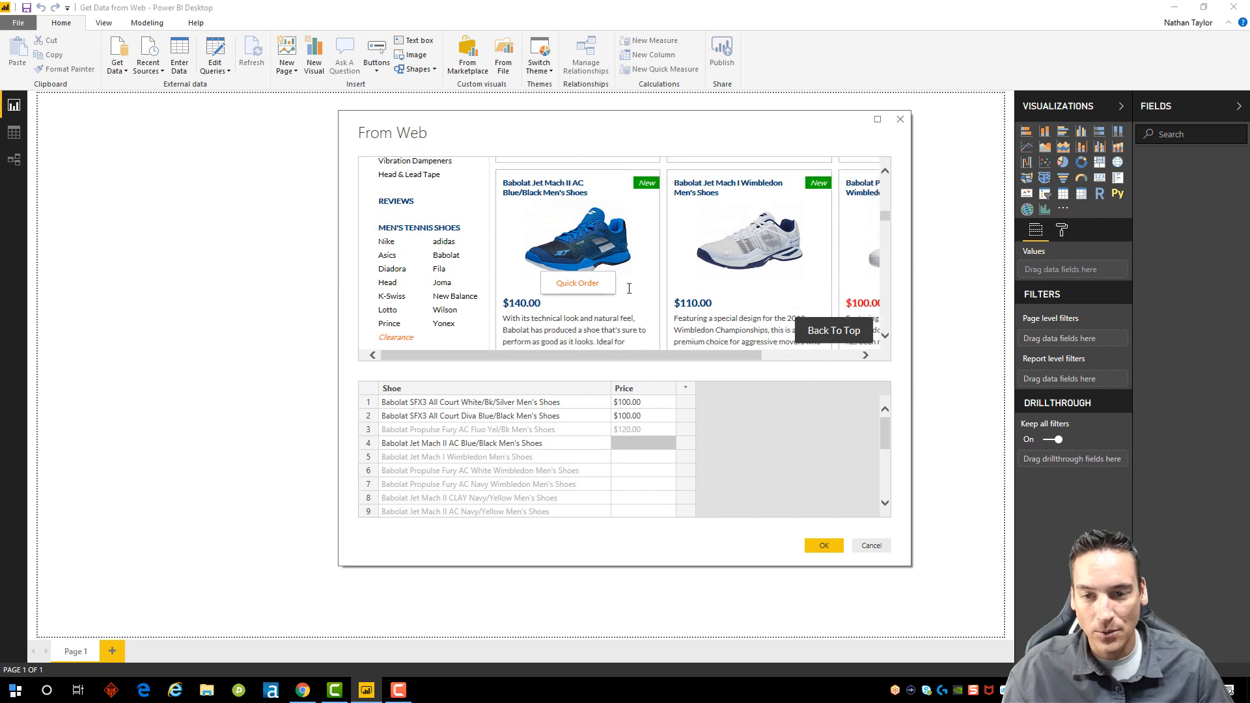
pyautogui.doubleClick(623, 443)
pyautogui.write('$140.00')
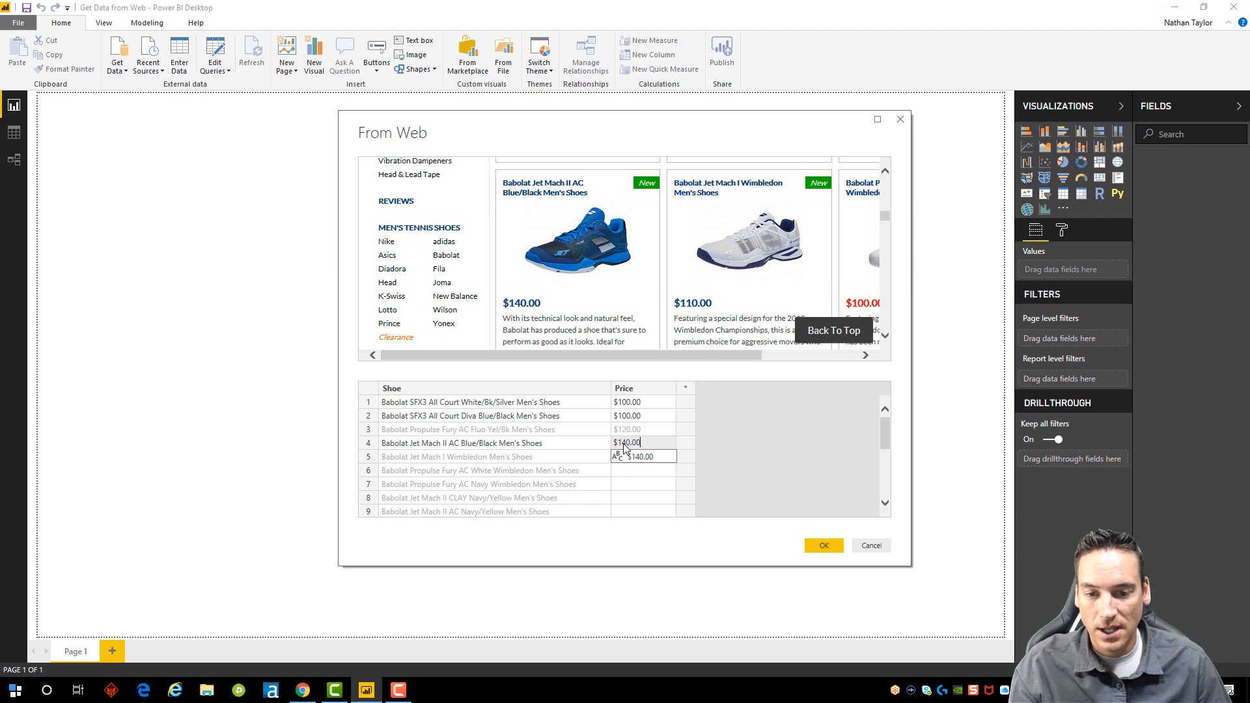
pyautogui.press('Return')
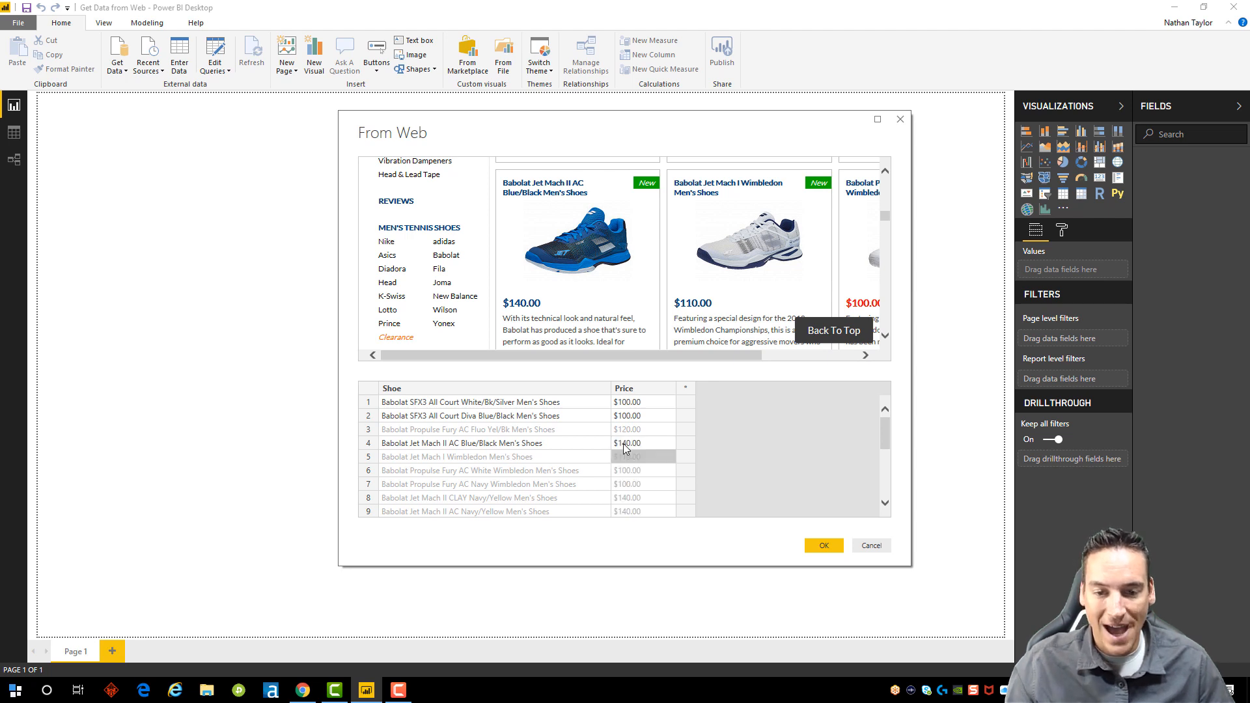
# Step: Check the suggested prices down to the last row and compare them with the prices in the page preview
pyautogui.scroll(-2, 654, 441)
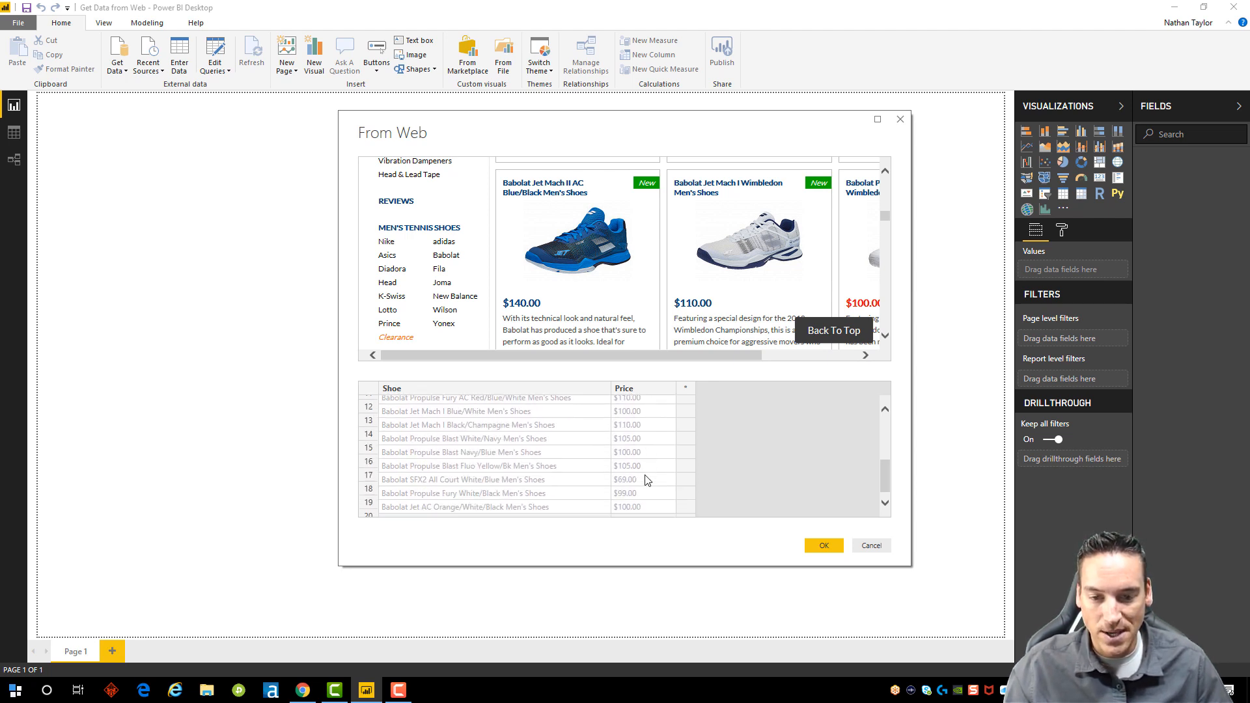
pyautogui.scroll(-3, 651, 449)
pyautogui.scroll(5, 645, 462)
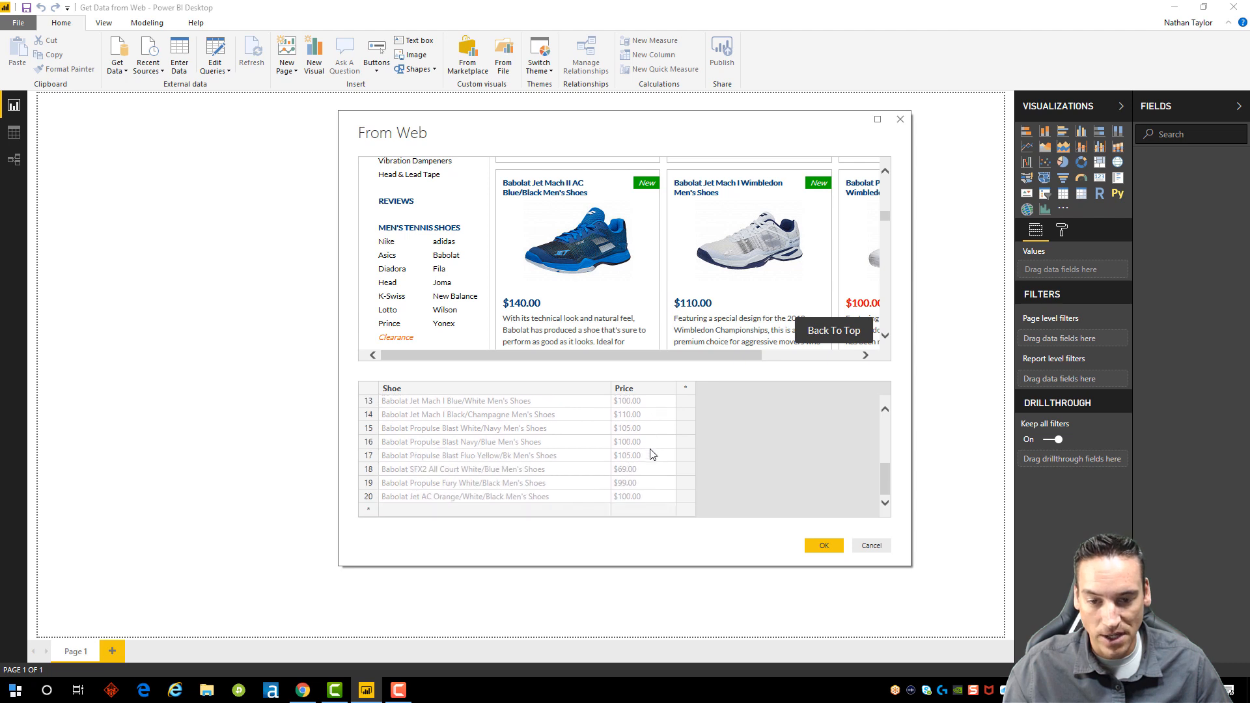
pyautogui.scroll(-1, 818, 274)
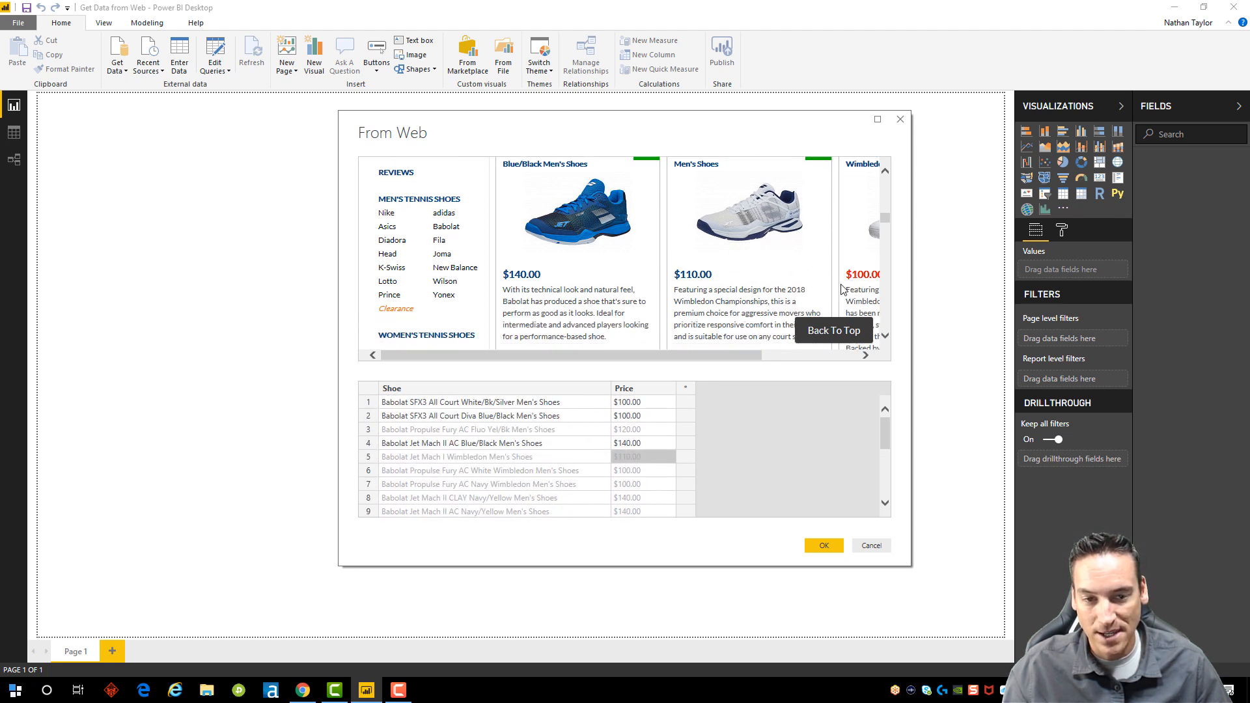
pyautogui.scroll(1, 845, 286)
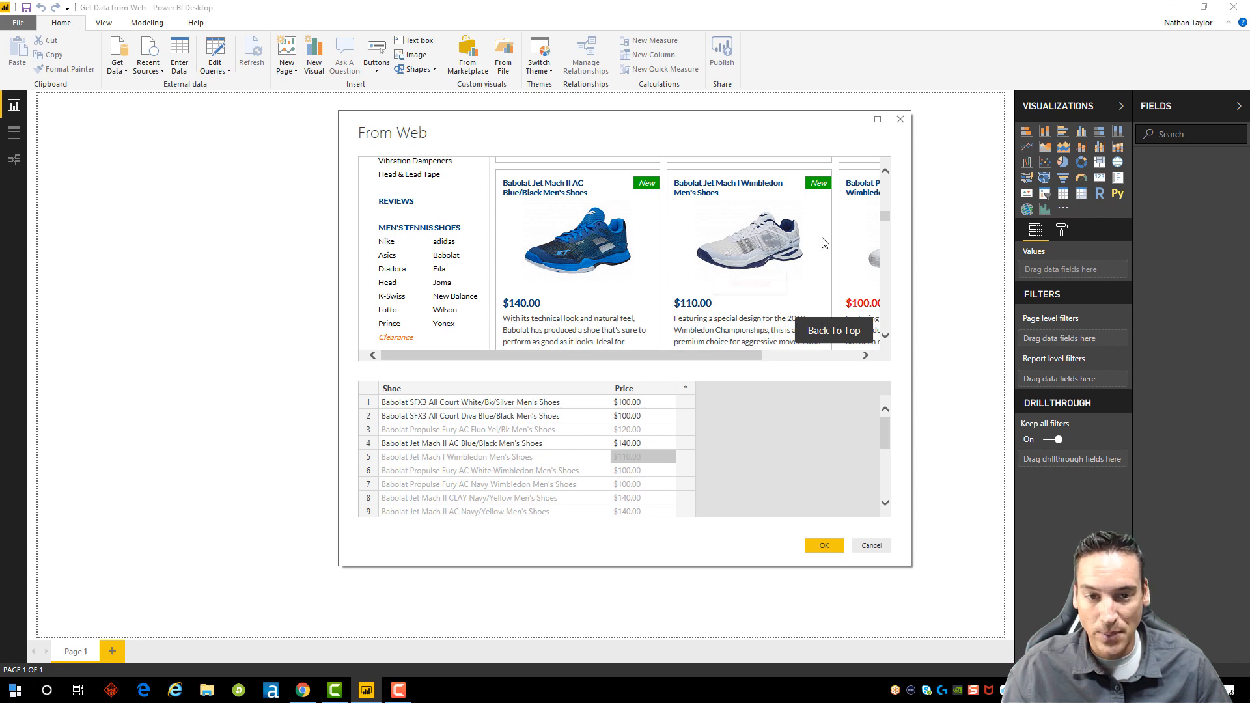
pyautogui.click(643, 485)
# Step: Add a third column named Tag to the example table
pyautogui.scroll(5, 644, 280)
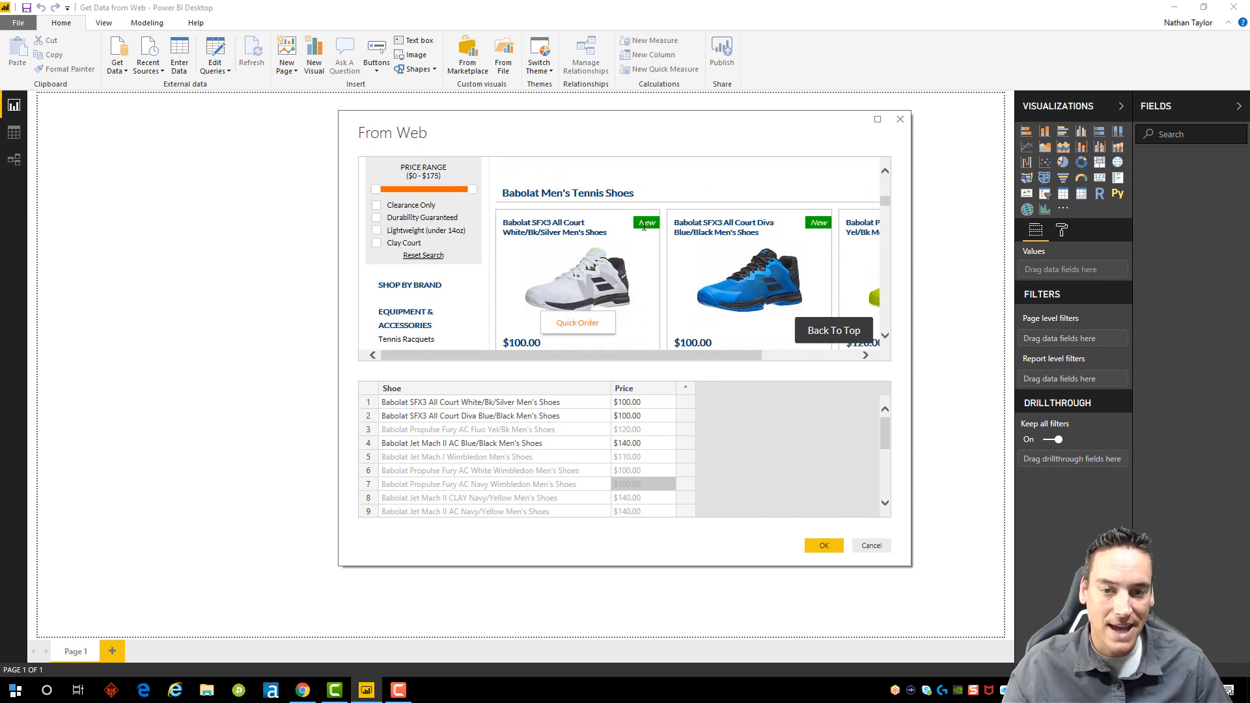
pyautogui.click(678, 400)
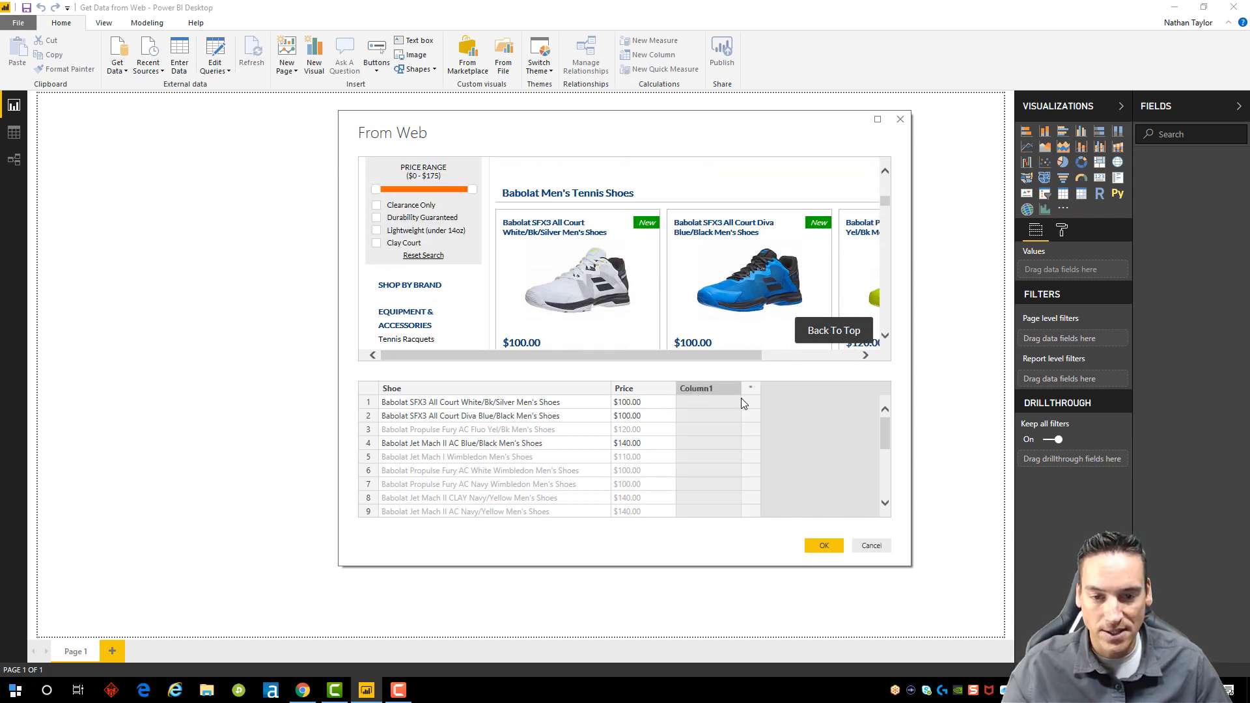
pyautogui.doubleClick(720, 390)
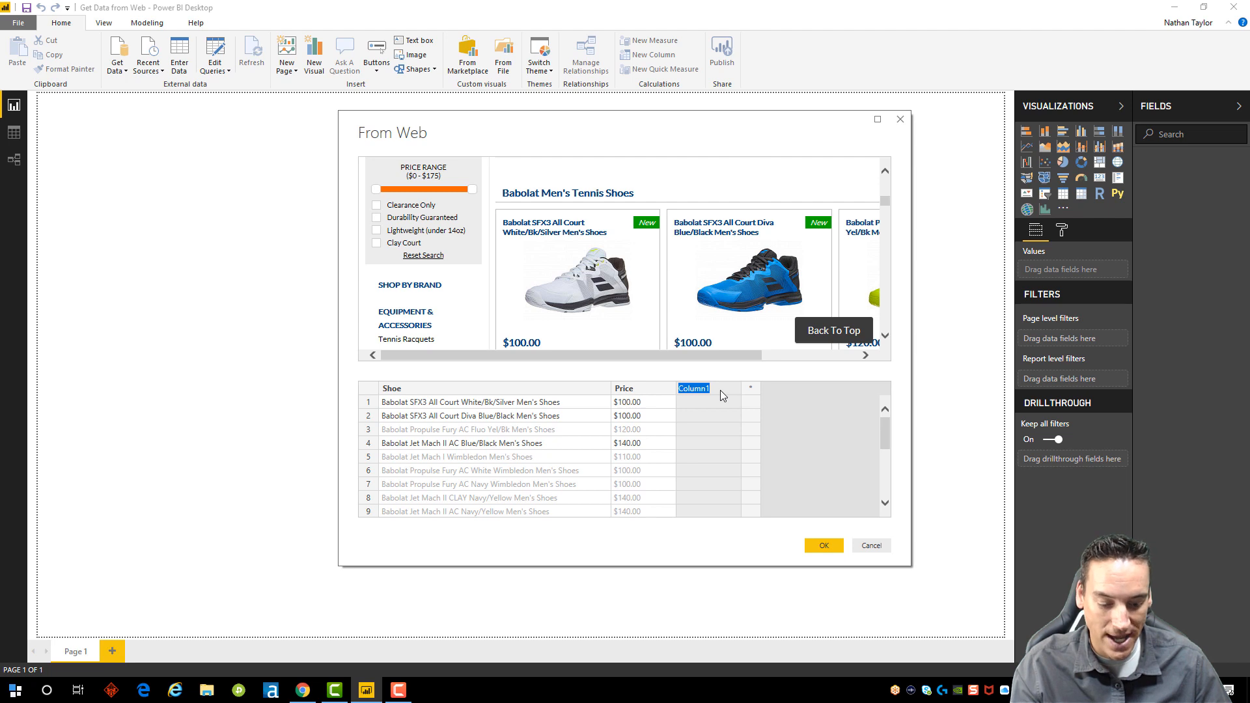
pyautogui.press('Return')
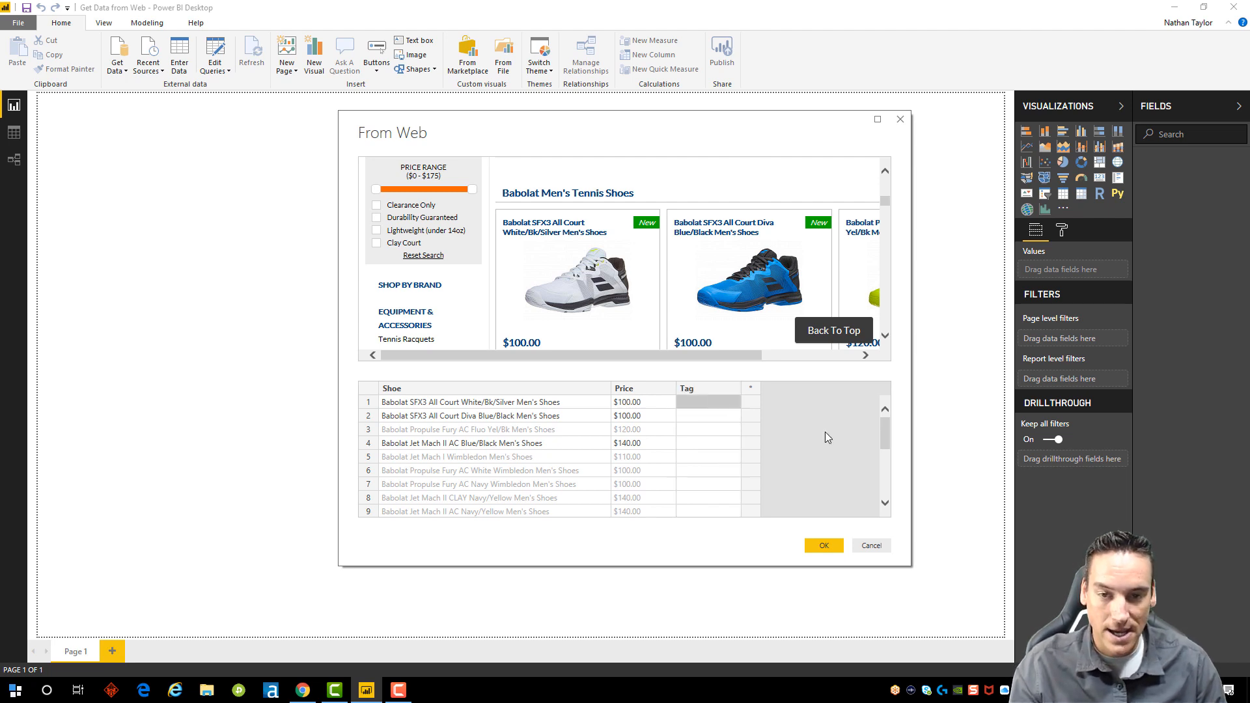
# Step: Look over the shoe badges in the page preview and enter New as the row 1 example in the Tag column
pyautogui.scroll(4, 745, 290)
pyautogui.scroll(-5, 742, 290)
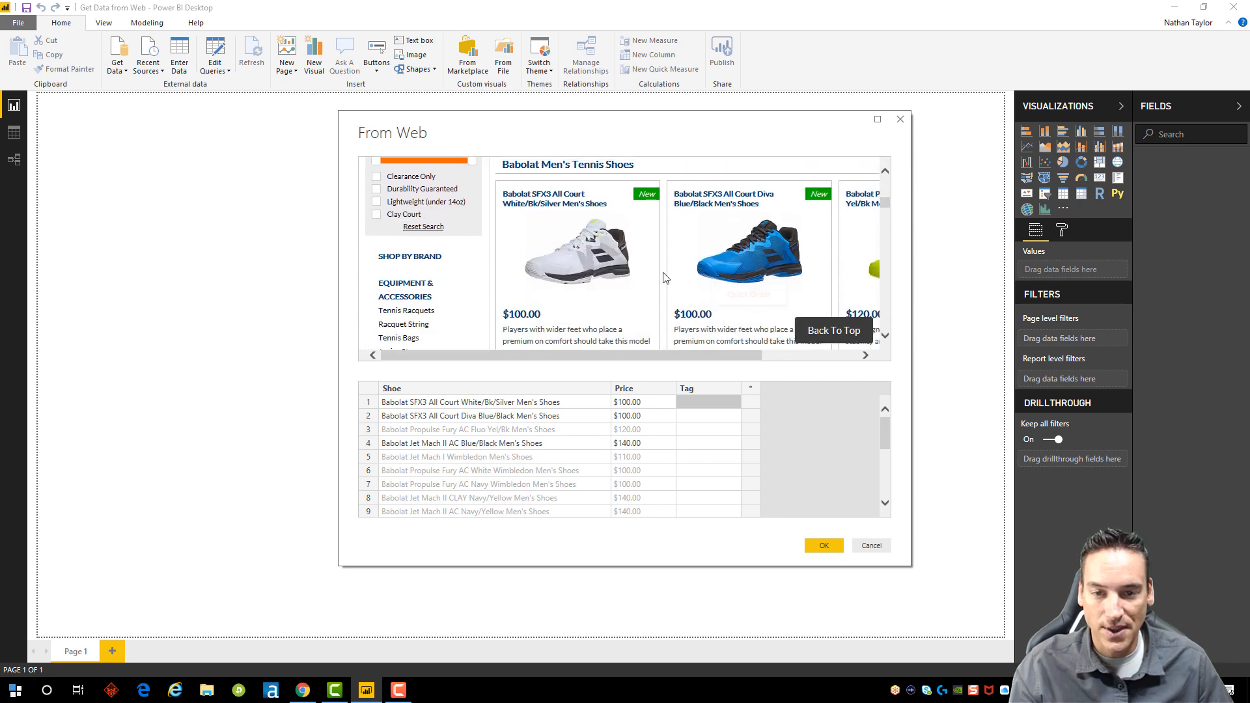
pyautogui.hscroll(1, 734, 357)
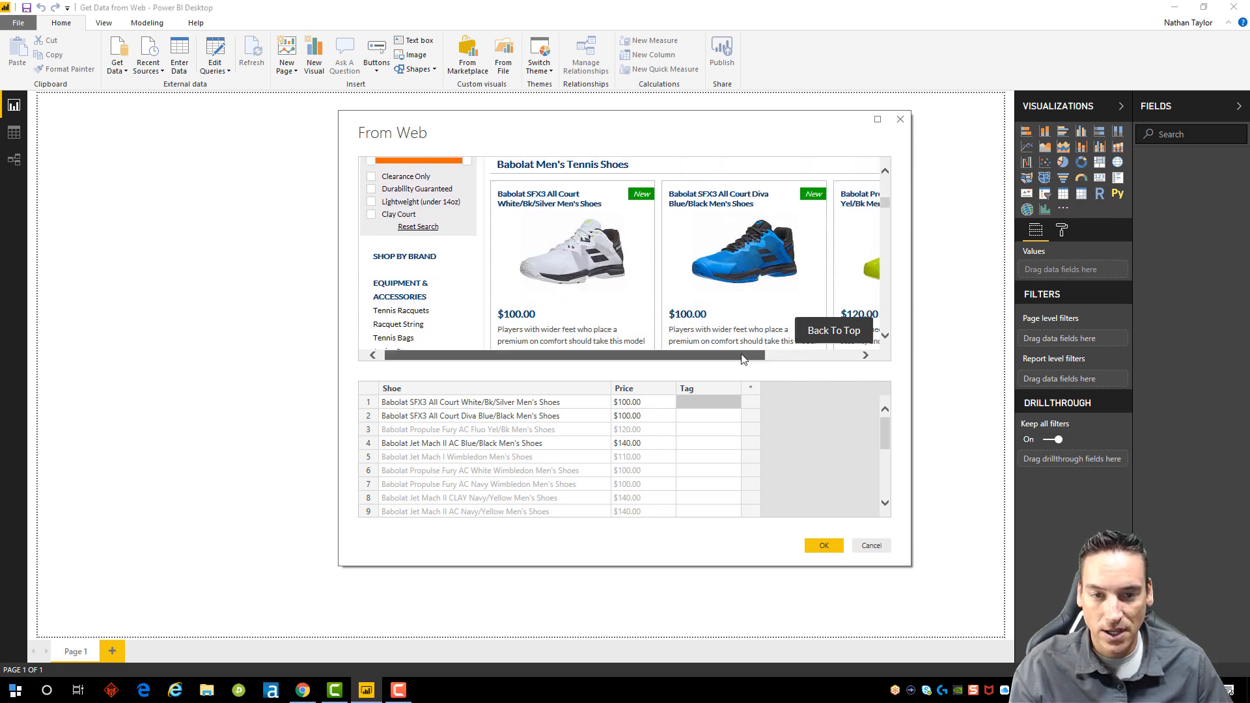
pyautogui.moveTo(733, 356); pyautogui.dragTo(714, 354)
pyautogui.scroll(-4, 678, 307)
pyautogui.scroll(3, 691, 298)
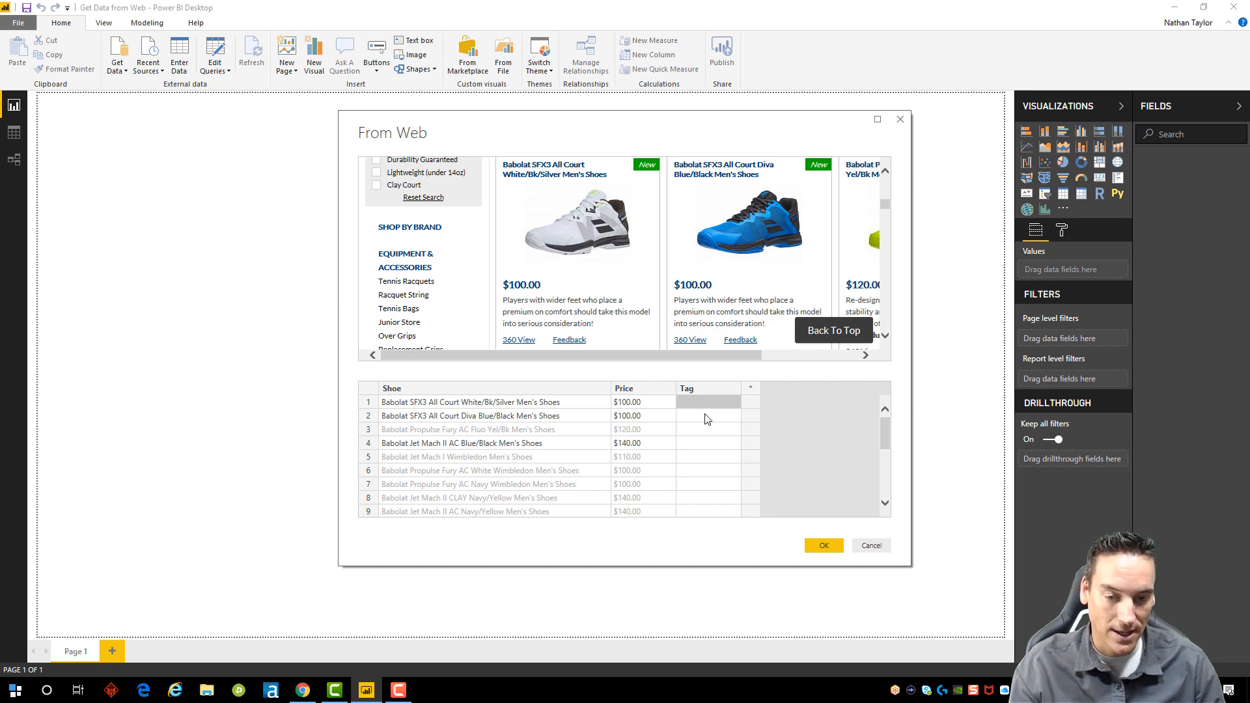
pyautogui.click(720, 401)
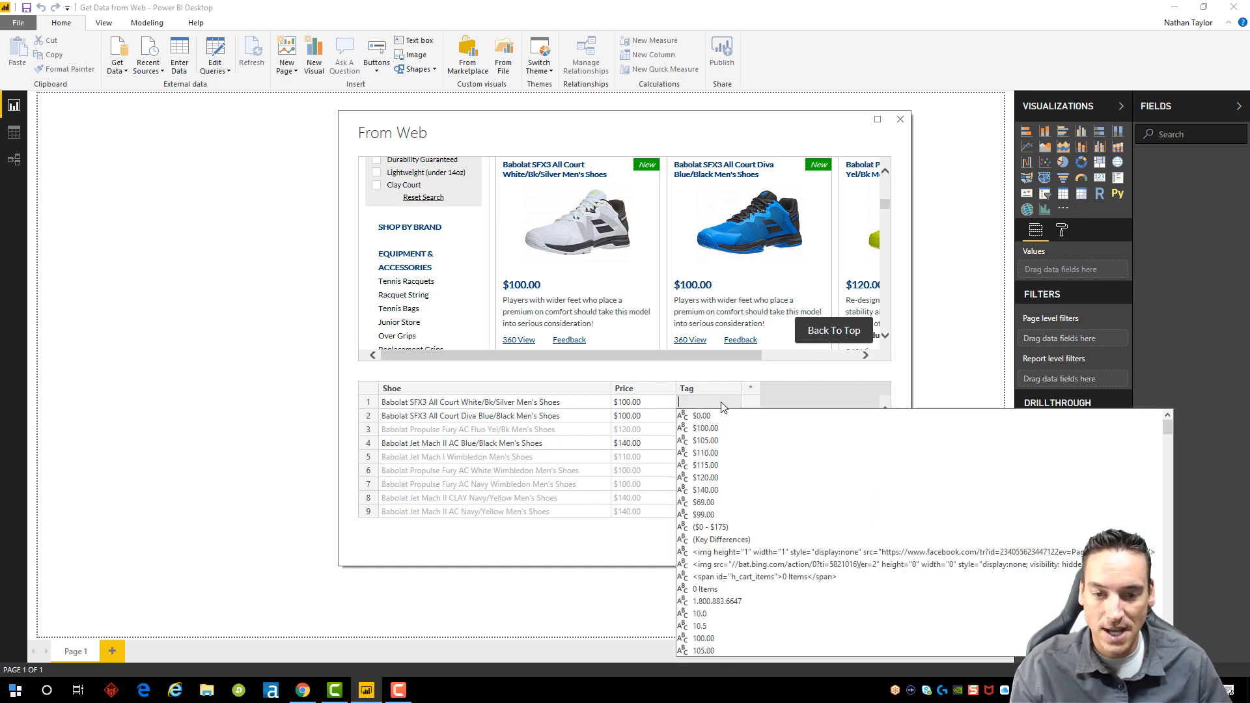
pyautogui.write('New')
pyautogui.press('Return')
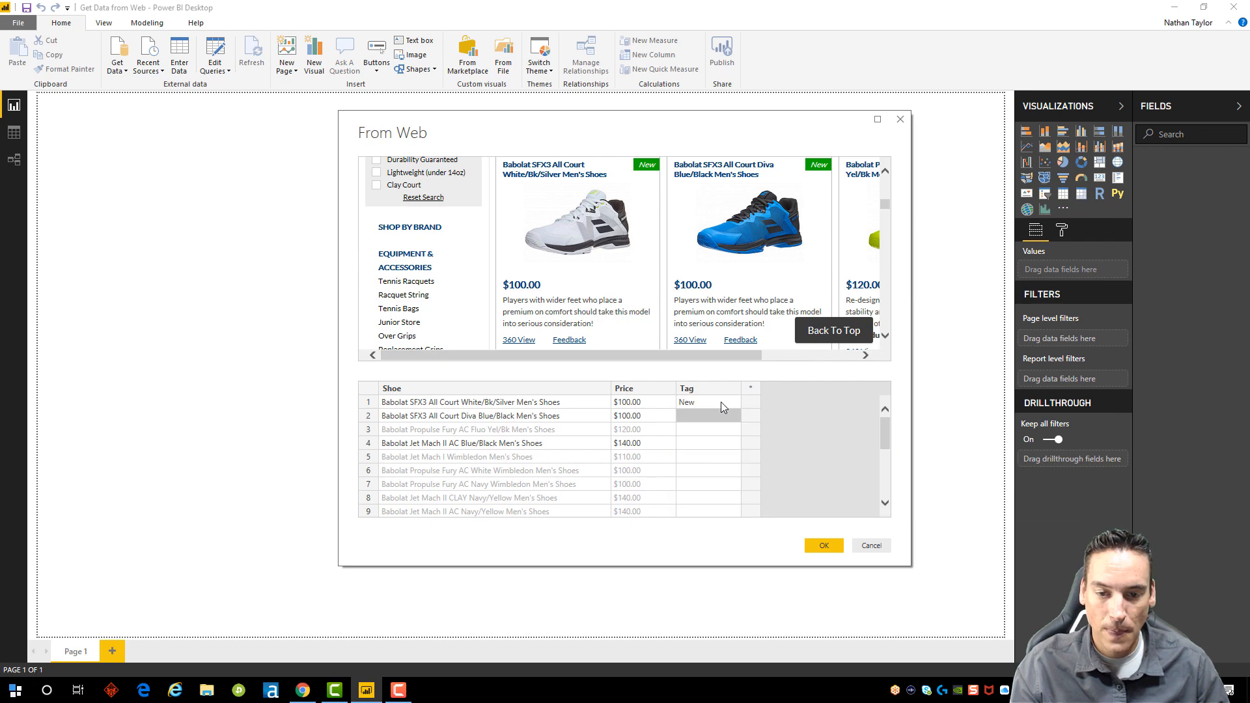
# Step: Enter New as the Tag example for rows 2 and 4
pyautogui.write('New')
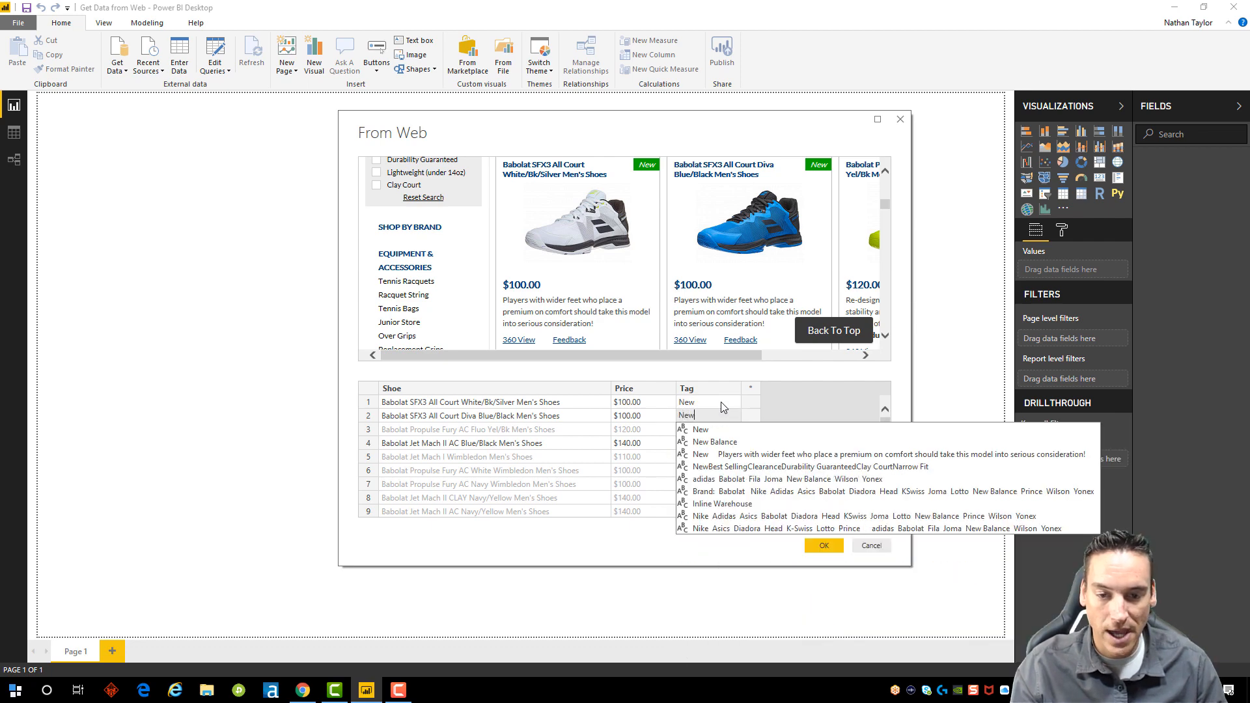
pyautogui.press('Return')
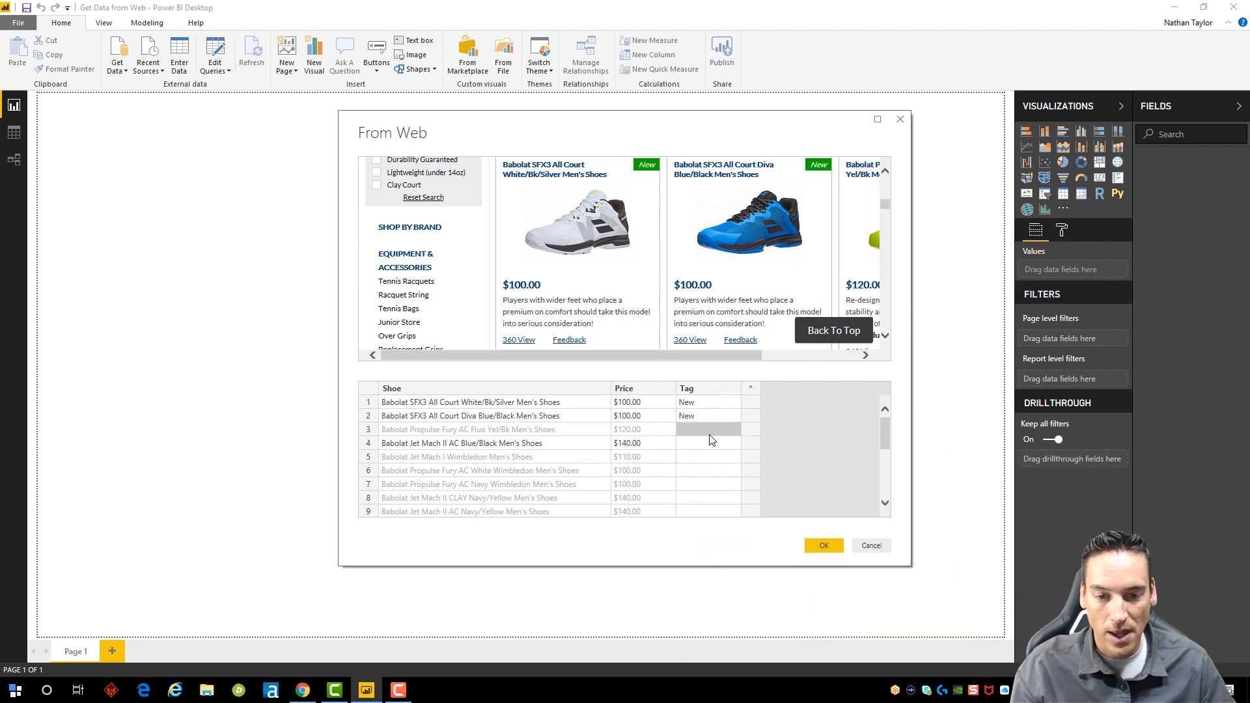
pyautogui.write('New')
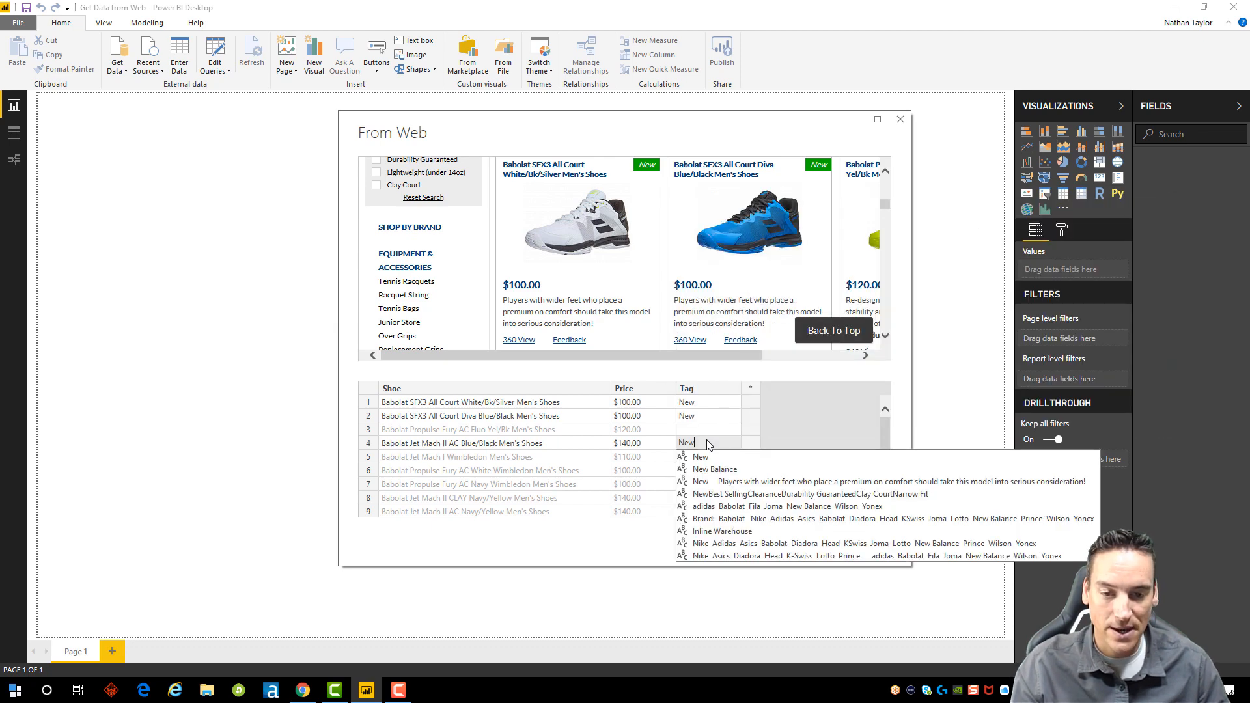
pyautogui.press('Return')
# Step: Compare the suggested Tag values with the badges on the shoes in the page preview, including the rightmost product column
pyautogui.scroll(-2, 658, 305)
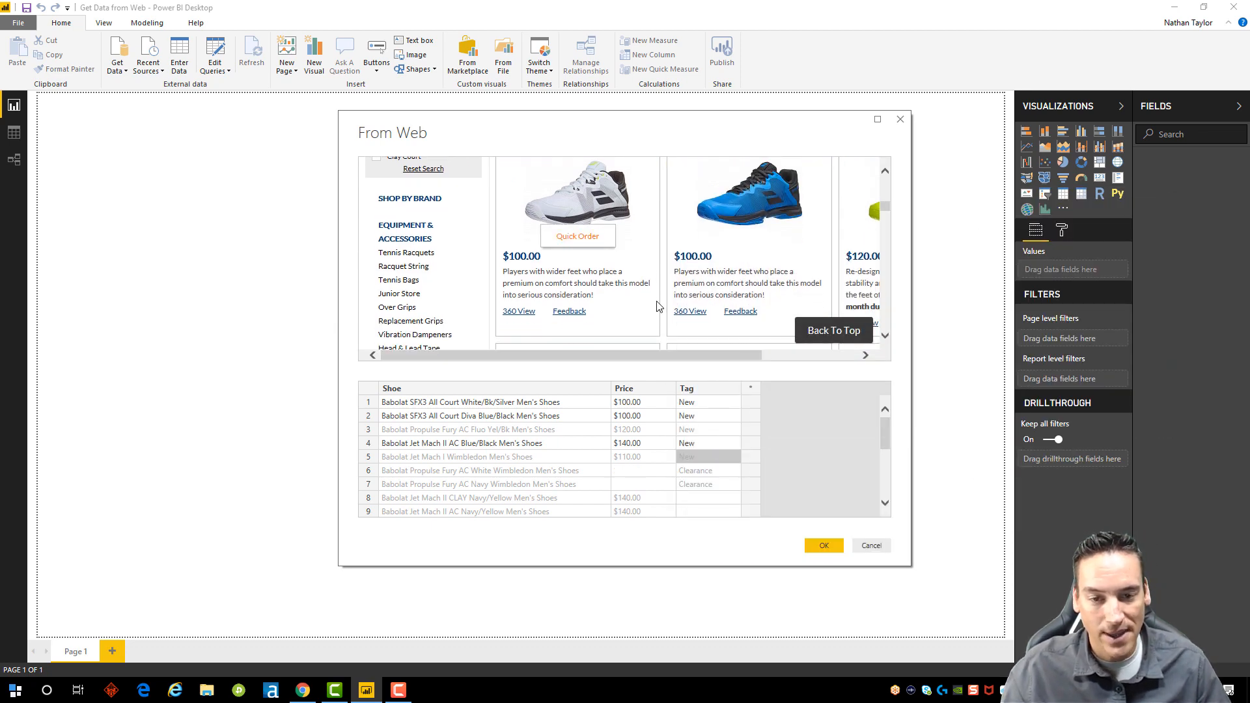
pyautogui.scroll(-1, 658, 306)
pyautogui.scroll(-1, 654, 303)
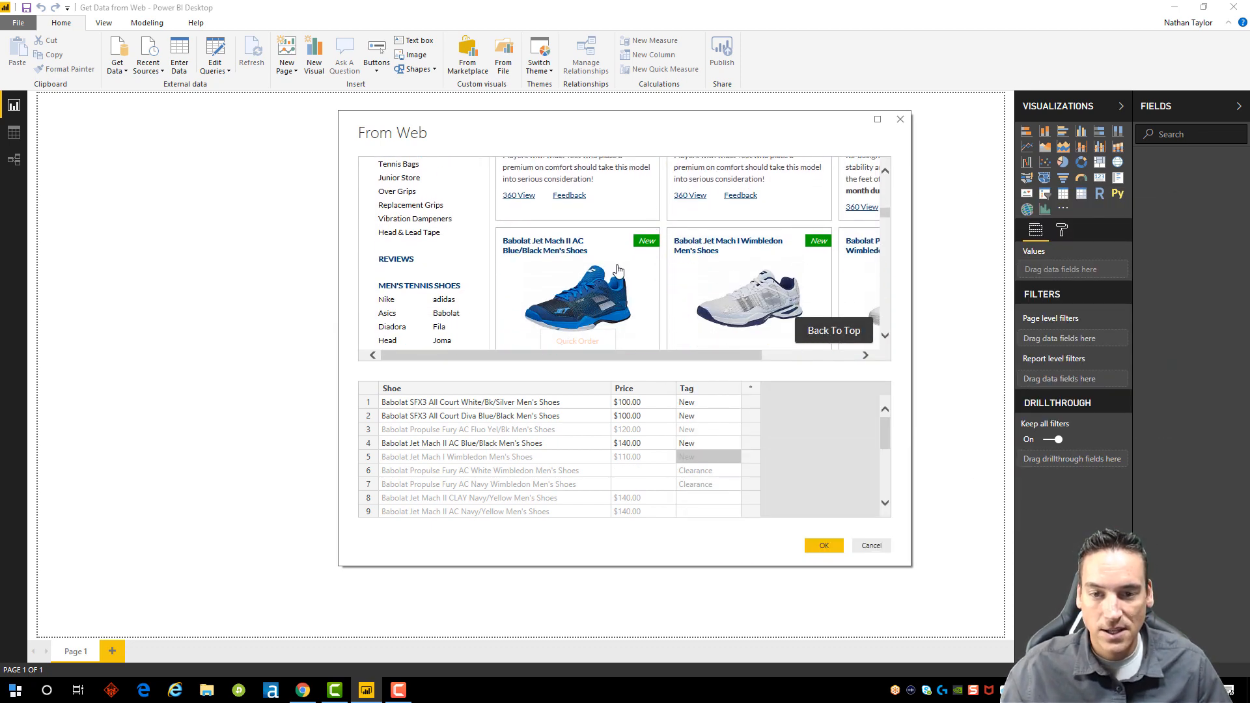
pyautogui.scroll(-1, 617, 270)
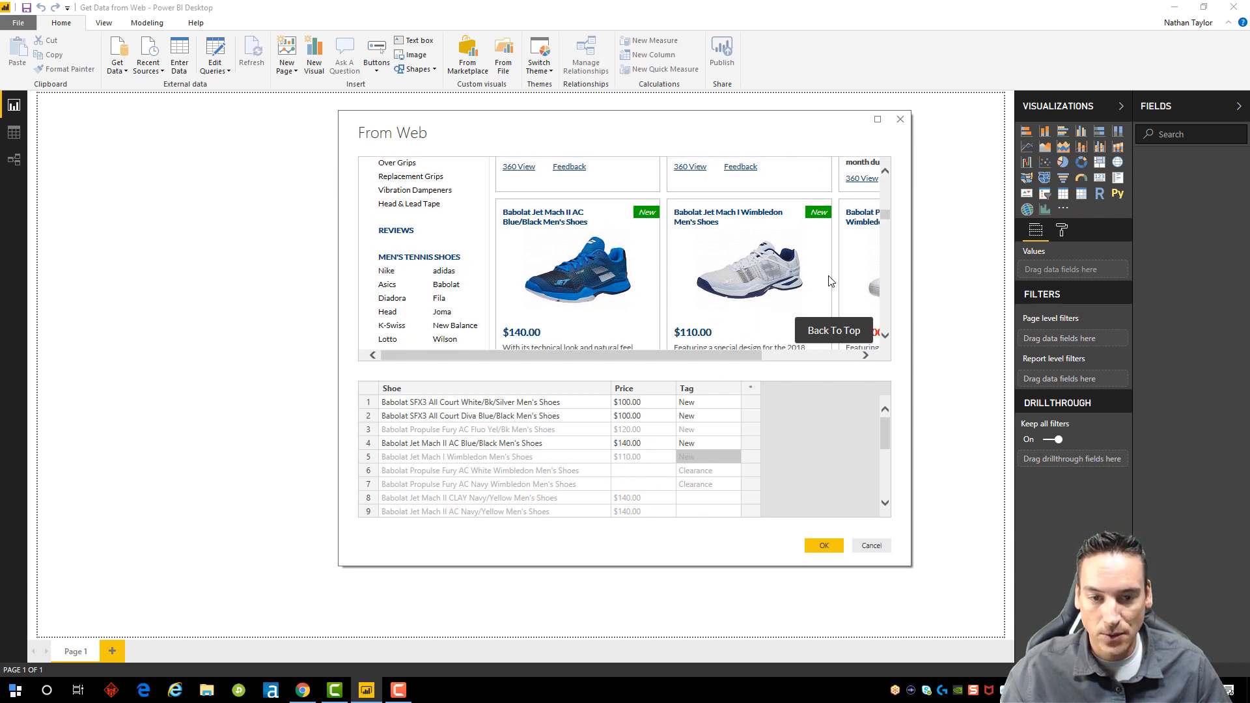
pyautogui.hscroll(3, 823, 273)
pyautogui.scroll(-1, 792, 254)
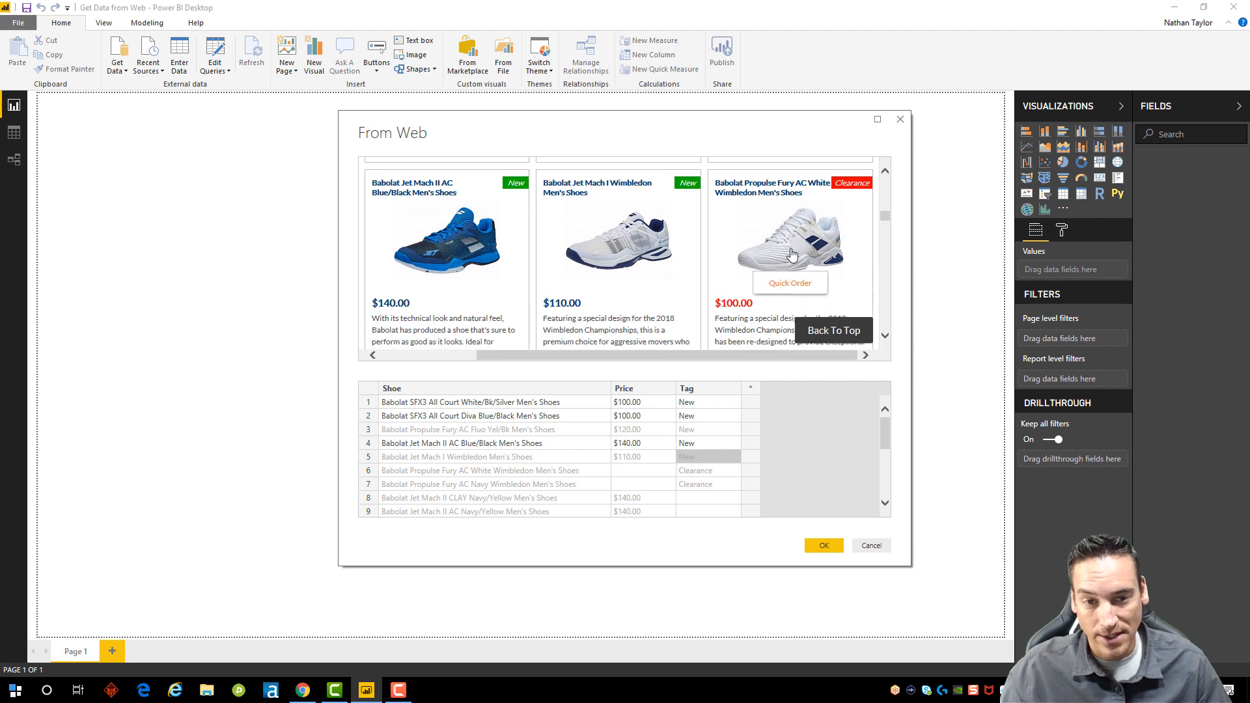
pyautogui.scroll(-5, 792, 253)
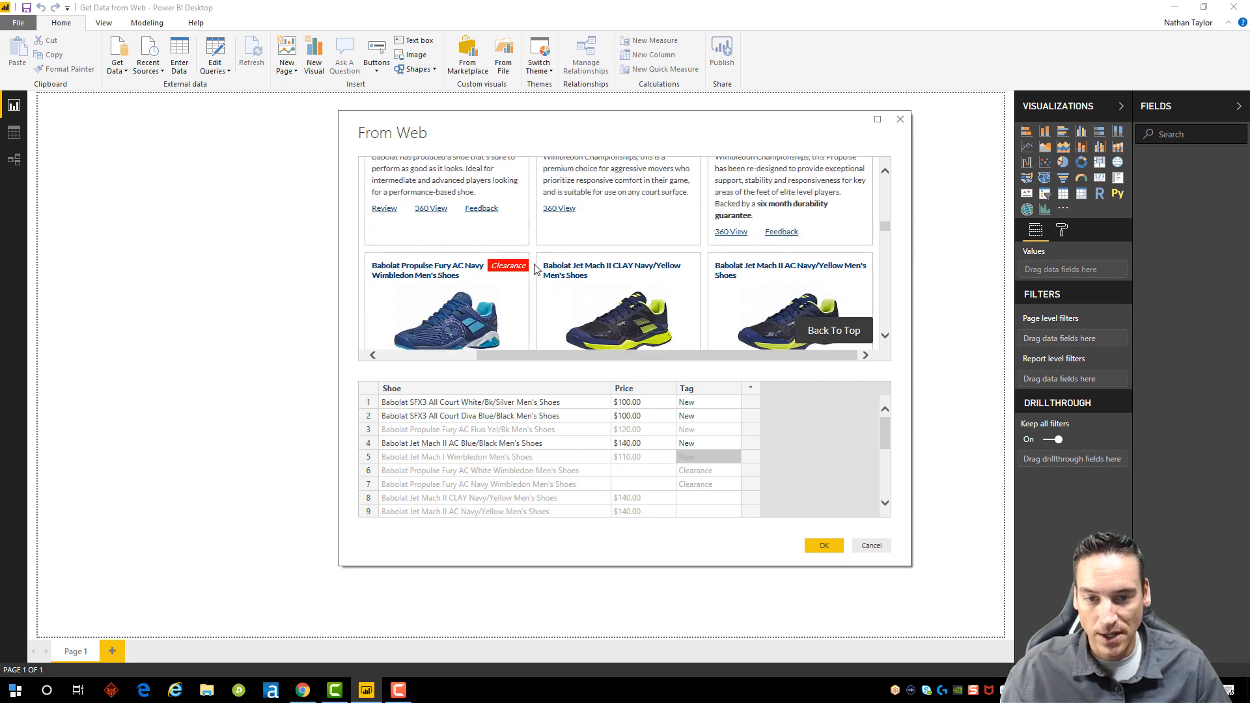
pyautogui.scroll(-3, 535, 269)
# Step: Review the Price and Tag suggestions through the last row and check them against the shoes on the page
pyautogui.scroll(-2, 729, 459)
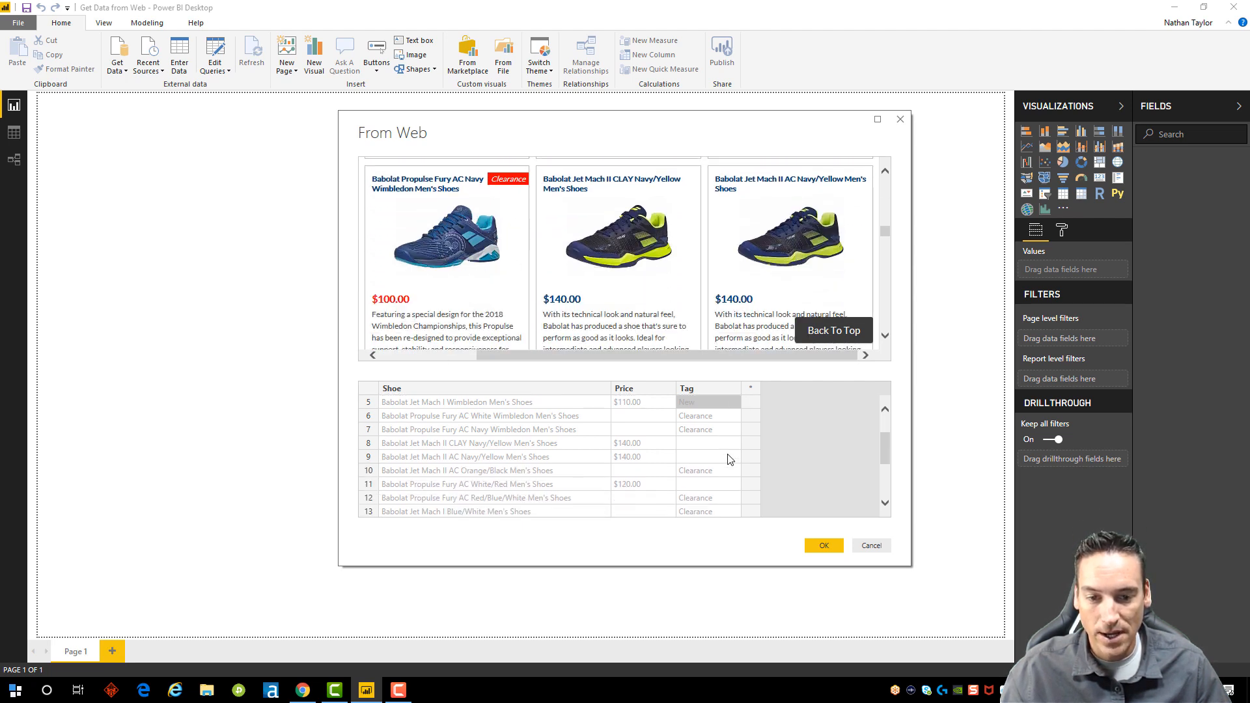
pyautogui.scroll(-1, 729, 459)
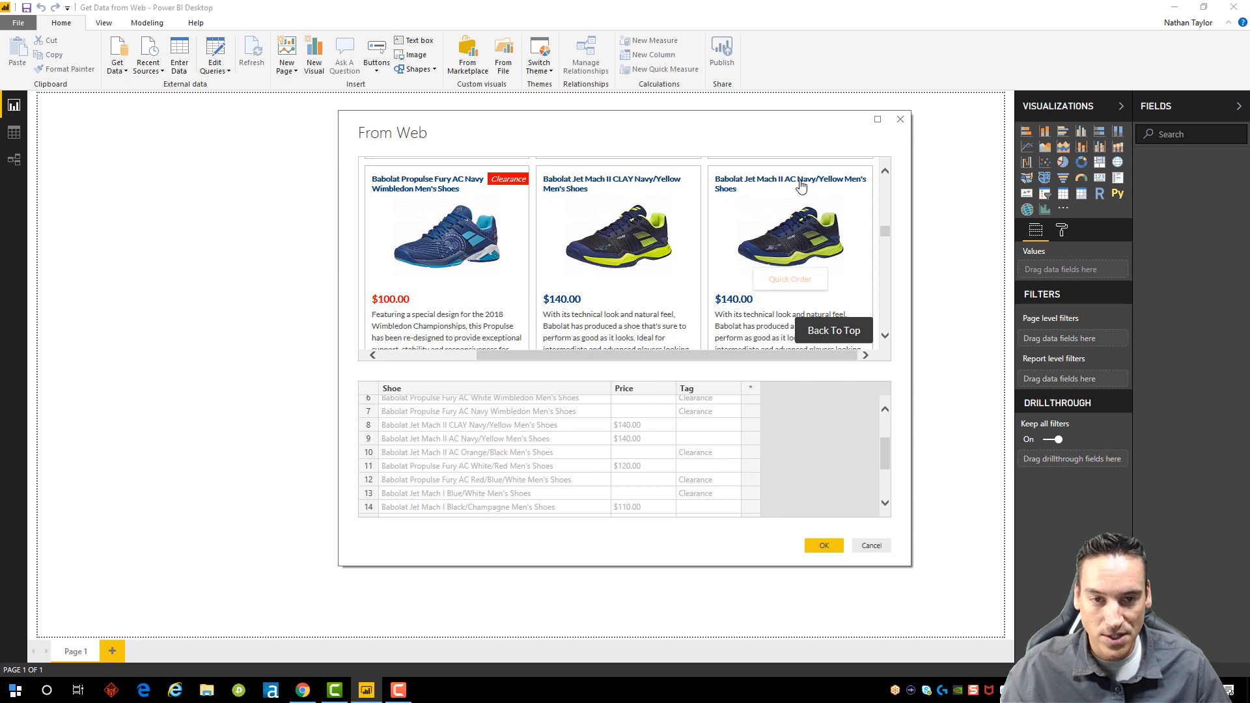
pyautogui.scroll(-4, 696, 432)
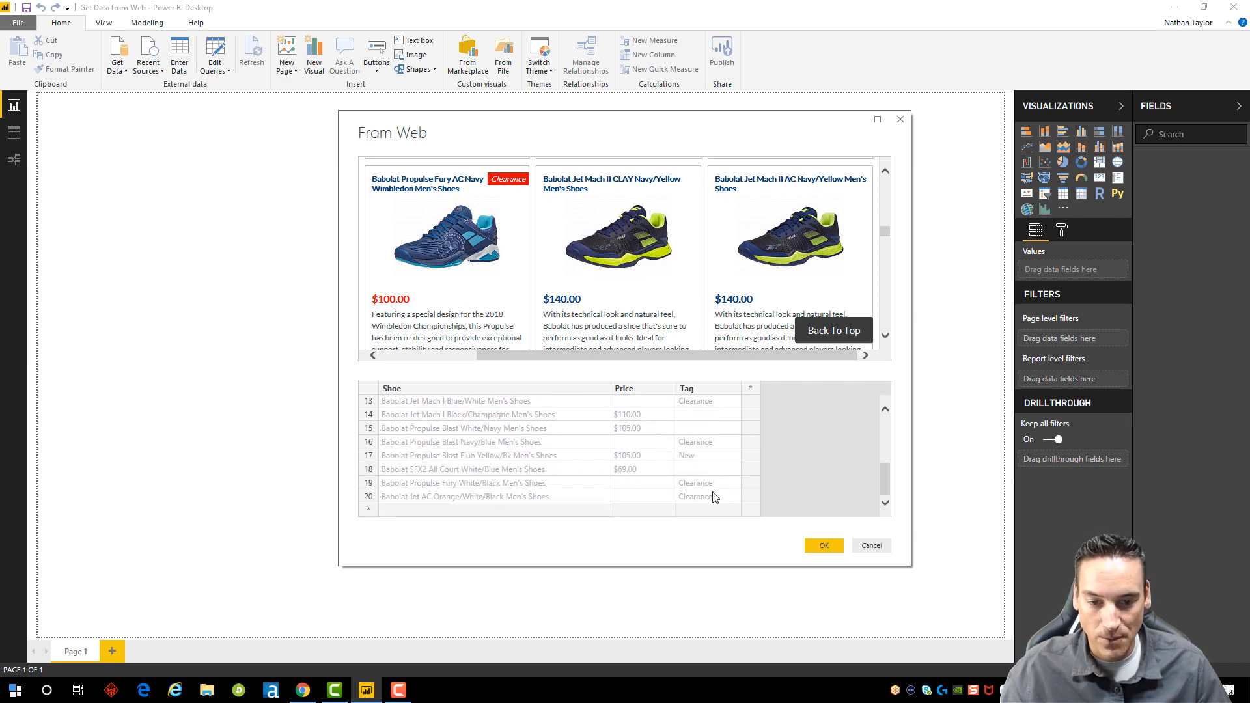
pyautogui.scroll(-10, 713, 260)
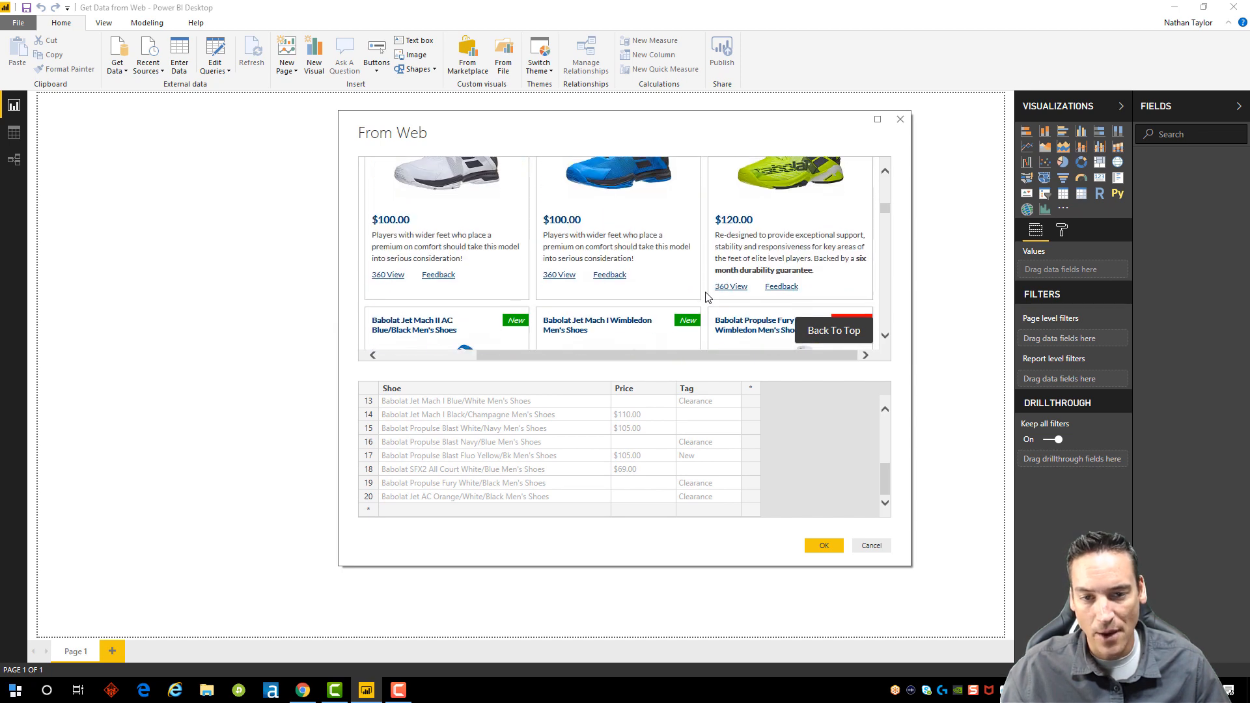
pyautogui.scroll(10, 708, 297)
pyautogui.scroll(-4, 706, 296)
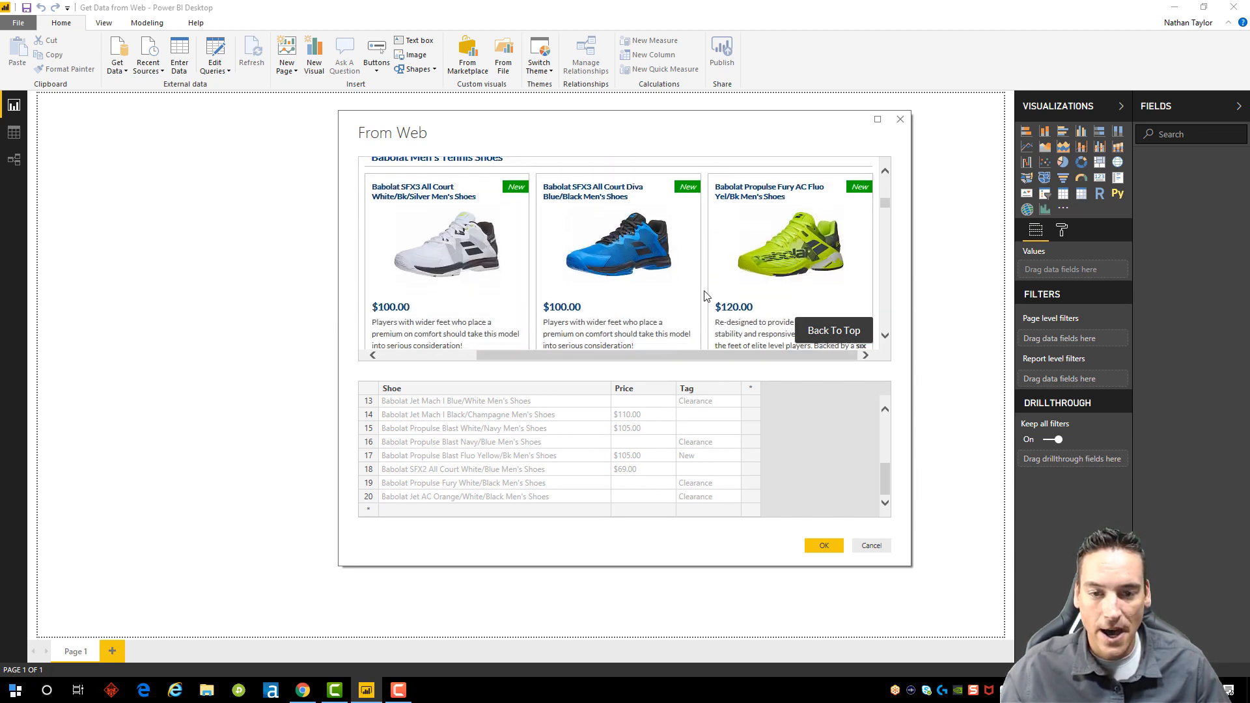
pyautogui.scroll(-3, 706, 296)
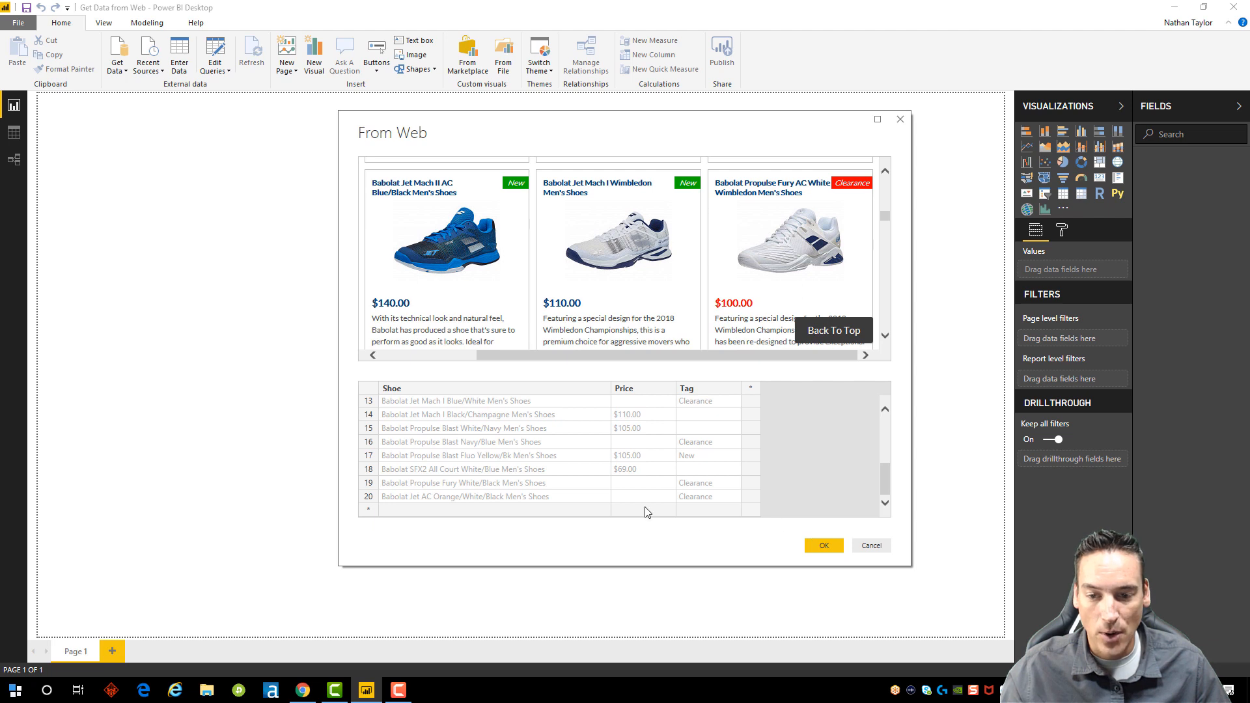
pyautogui.scroll(4, 645, 495)
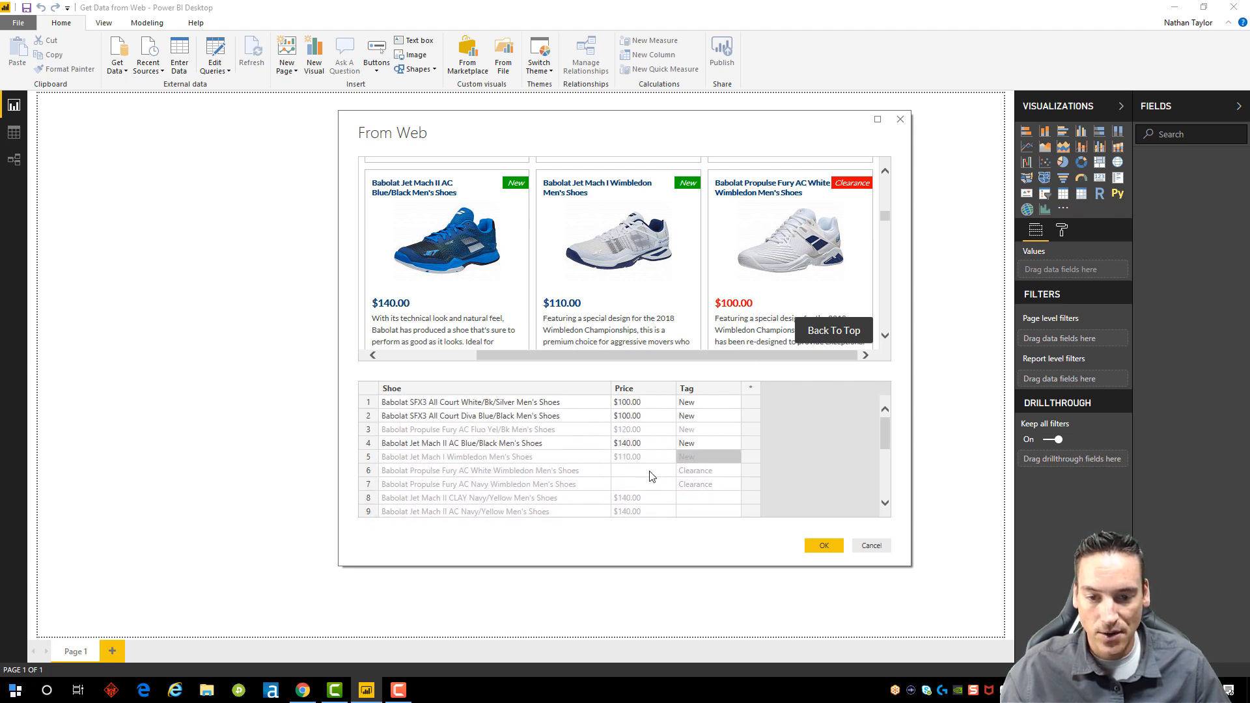
# Step: Look up the row 6 shoe in the page preview and enter $100.00 as its Price example
pyautogui.click(642, 471)
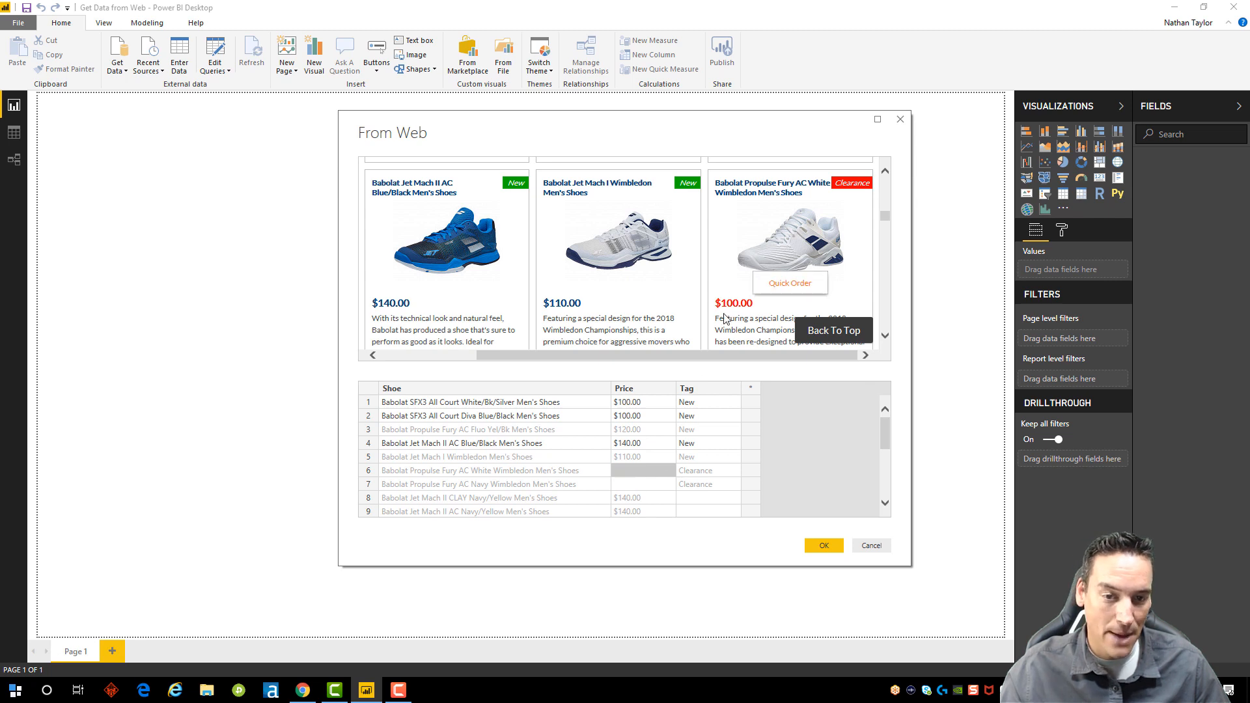
pyautogui.scroll(-5, 730, 310)
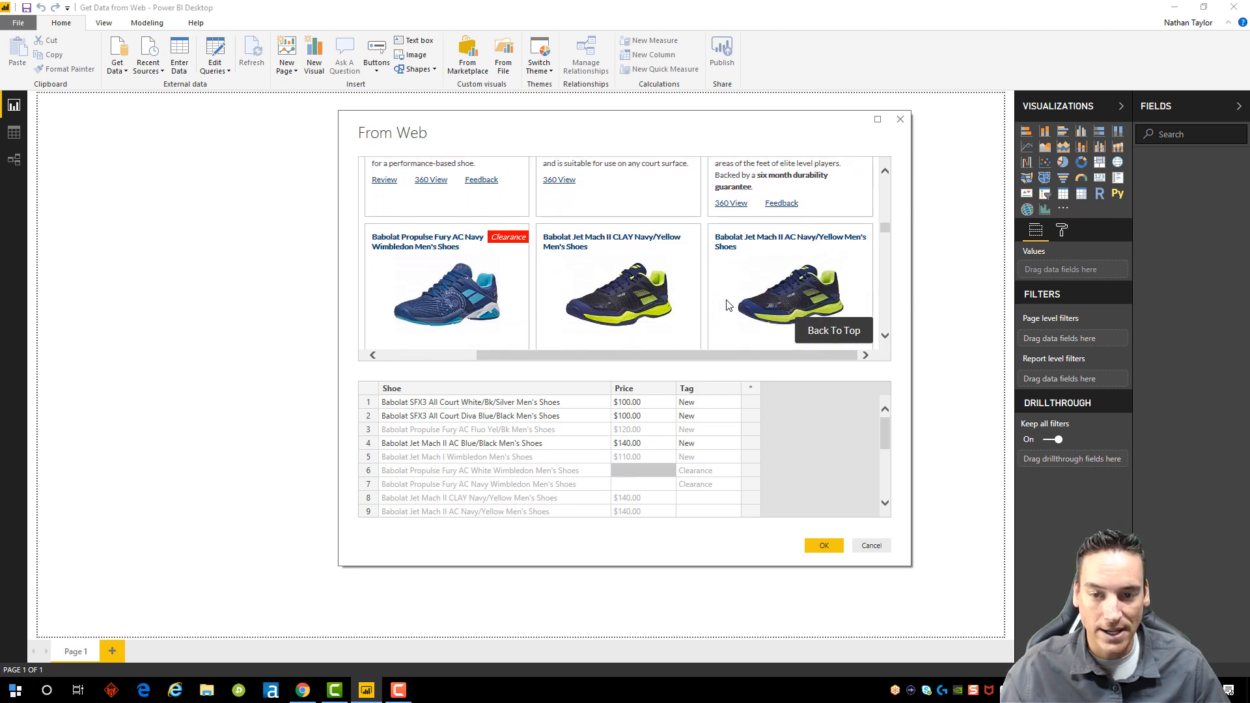
pyautogui.scroll(-5, 749, 254)
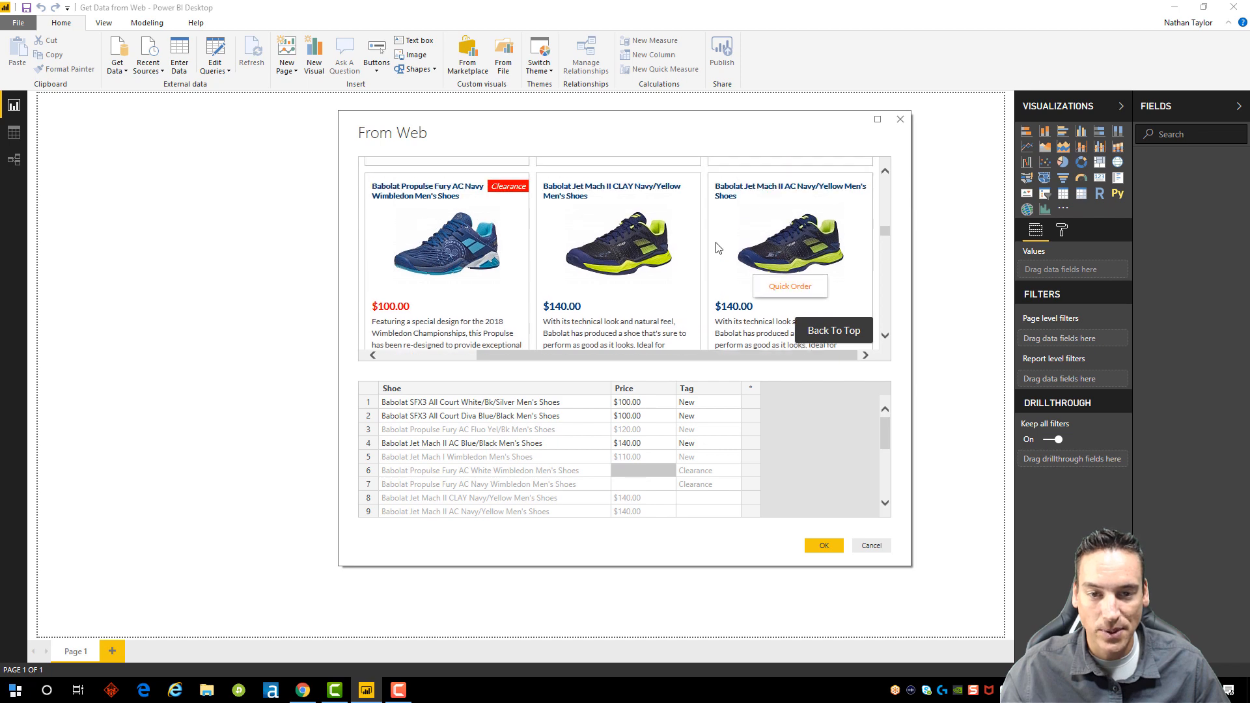
pyautogui.scroll(6, 761, 256)
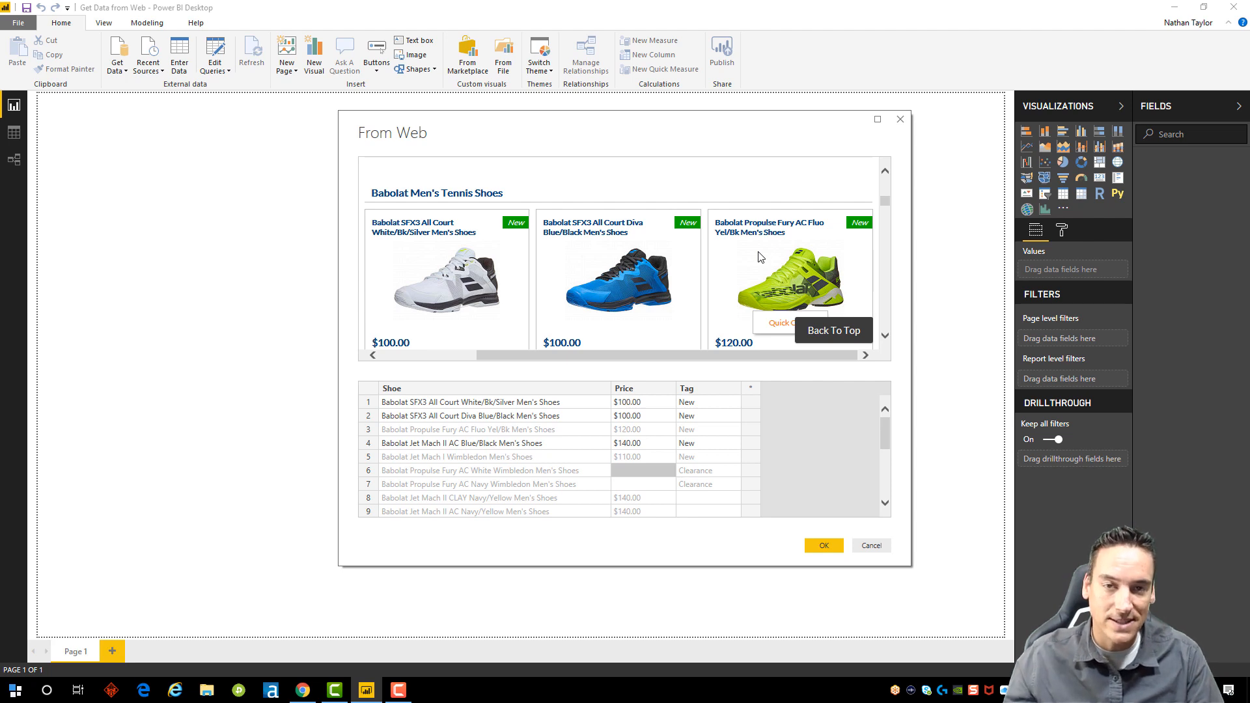
pyautogui.scroll(-5, 758, 256)
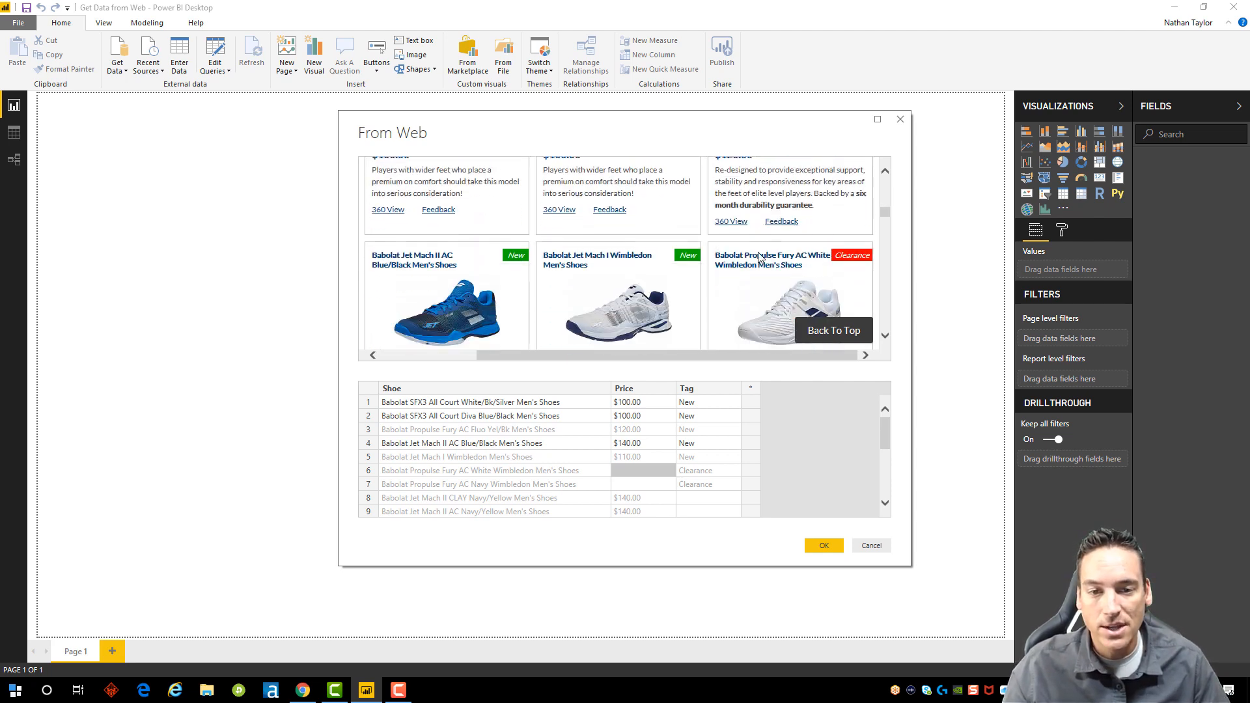
pyautogui.click(630, 470)
pyautogui.write('$100.00')
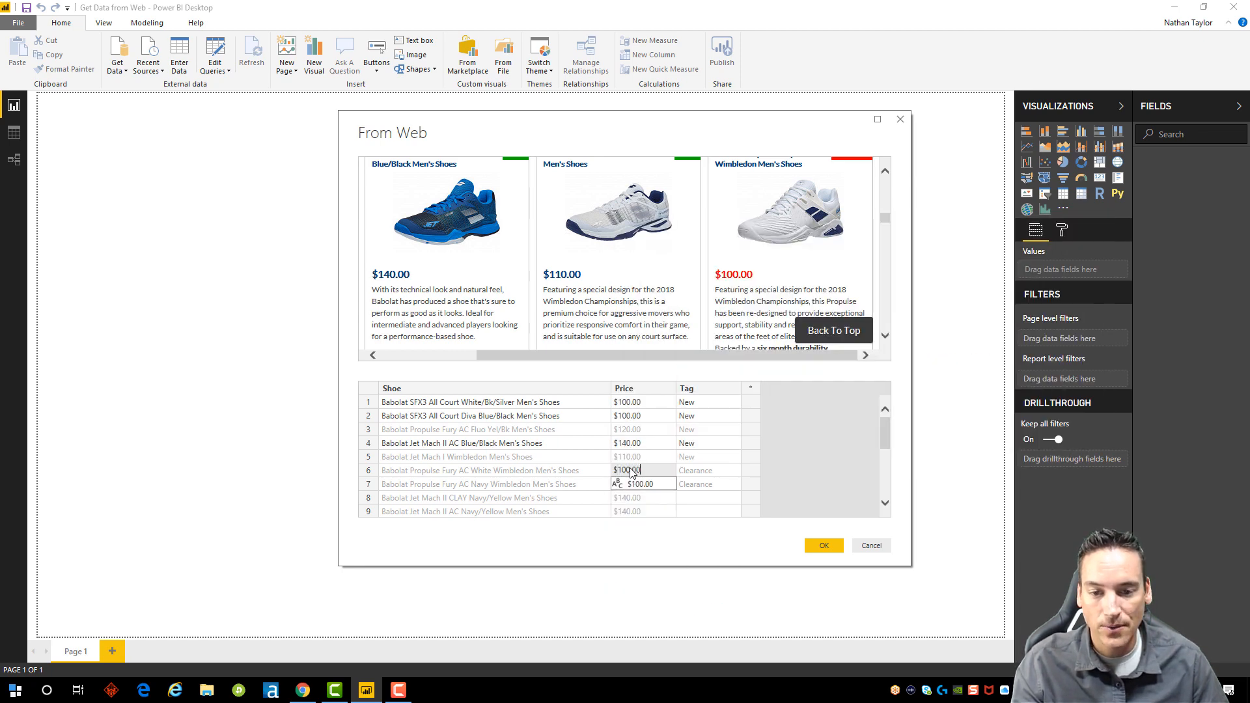
pyautogui.press('Return')
# Step: Review the Price and Tag suggestions through row 20, checking the Clearance prices against the page preview
pyautogui.scroll(-4, 635, 478)
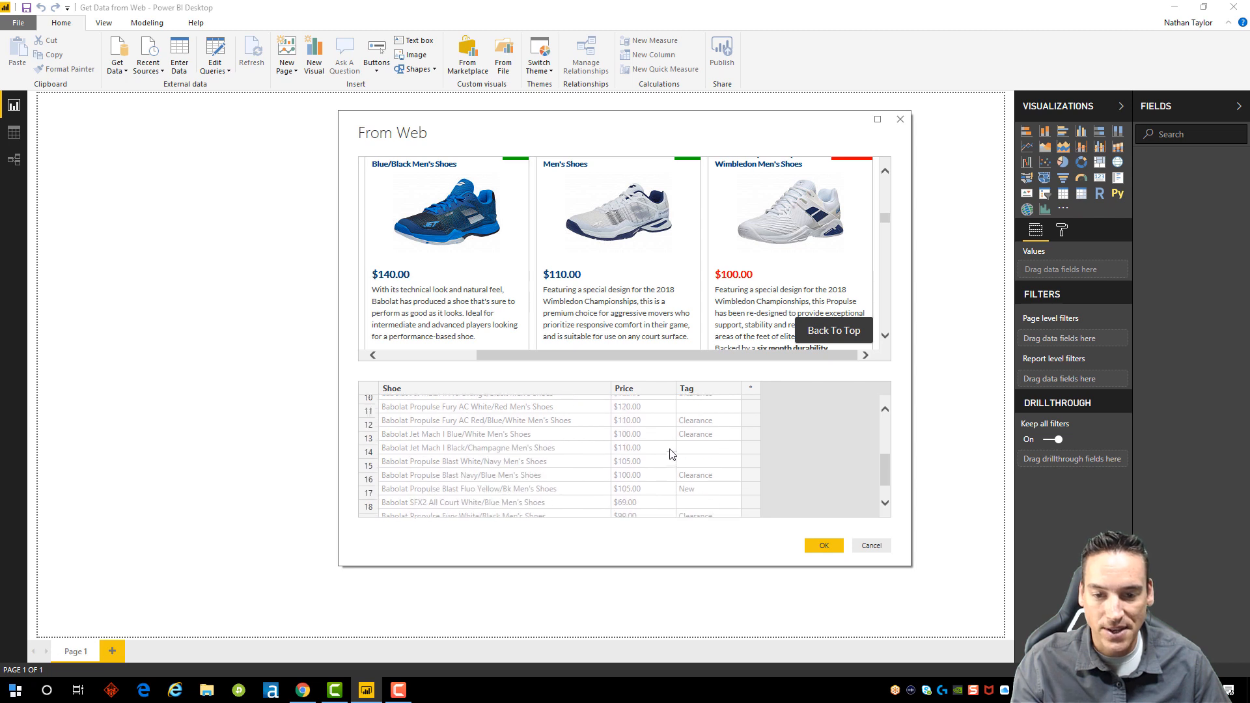
pyautogui.scroll(1, 680, 464)
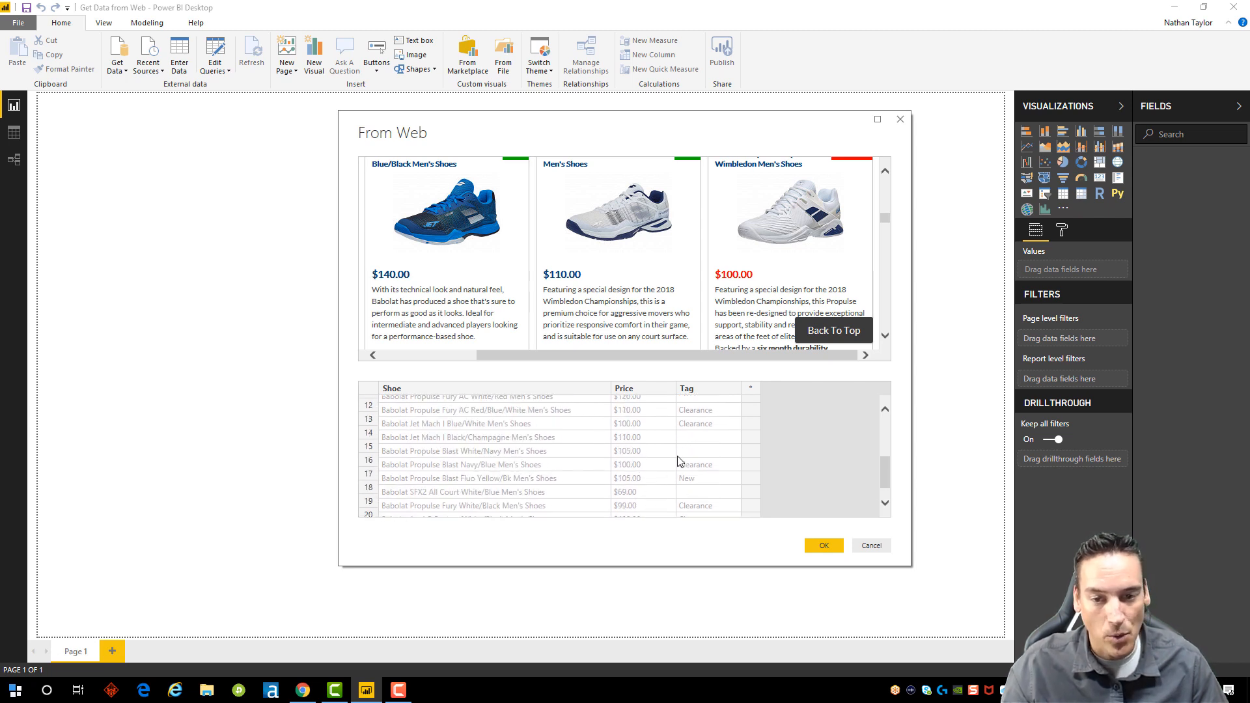
pyautogui.moveTo(719, 274); pyautogui.dragTo(751, 274)
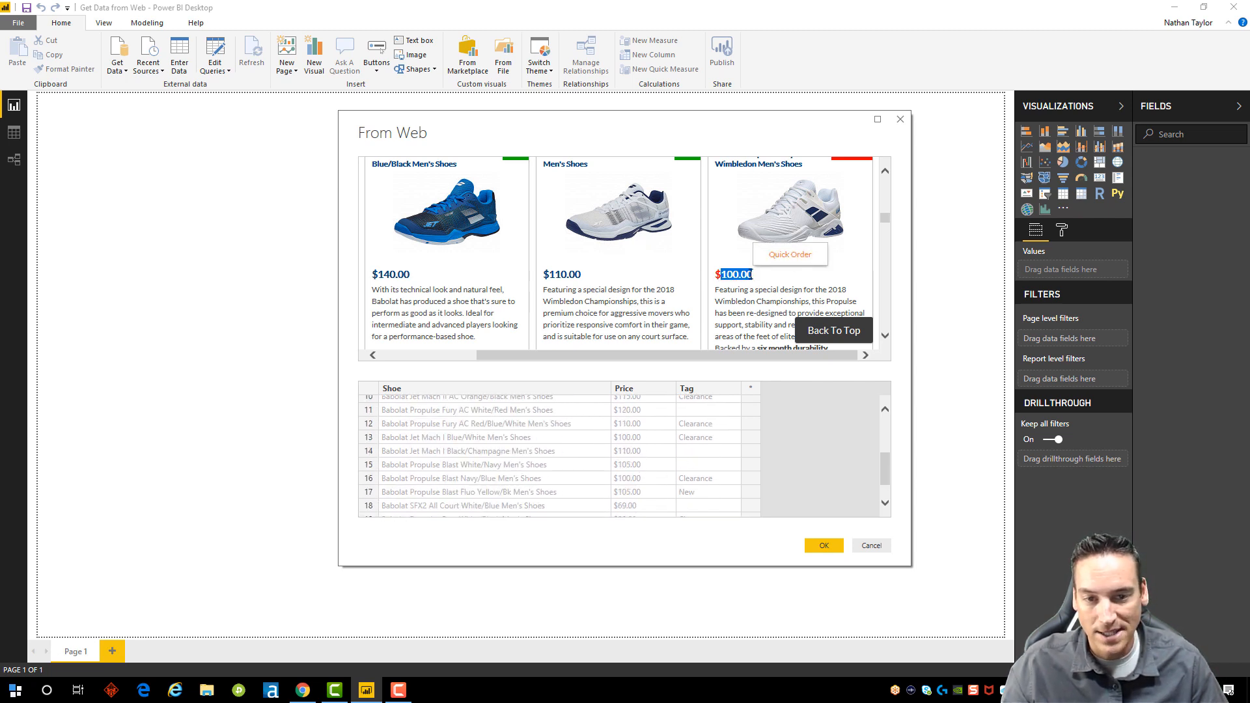
pyautogui.click(773, 284)
pyautogui.scroll(3, 729, 417)
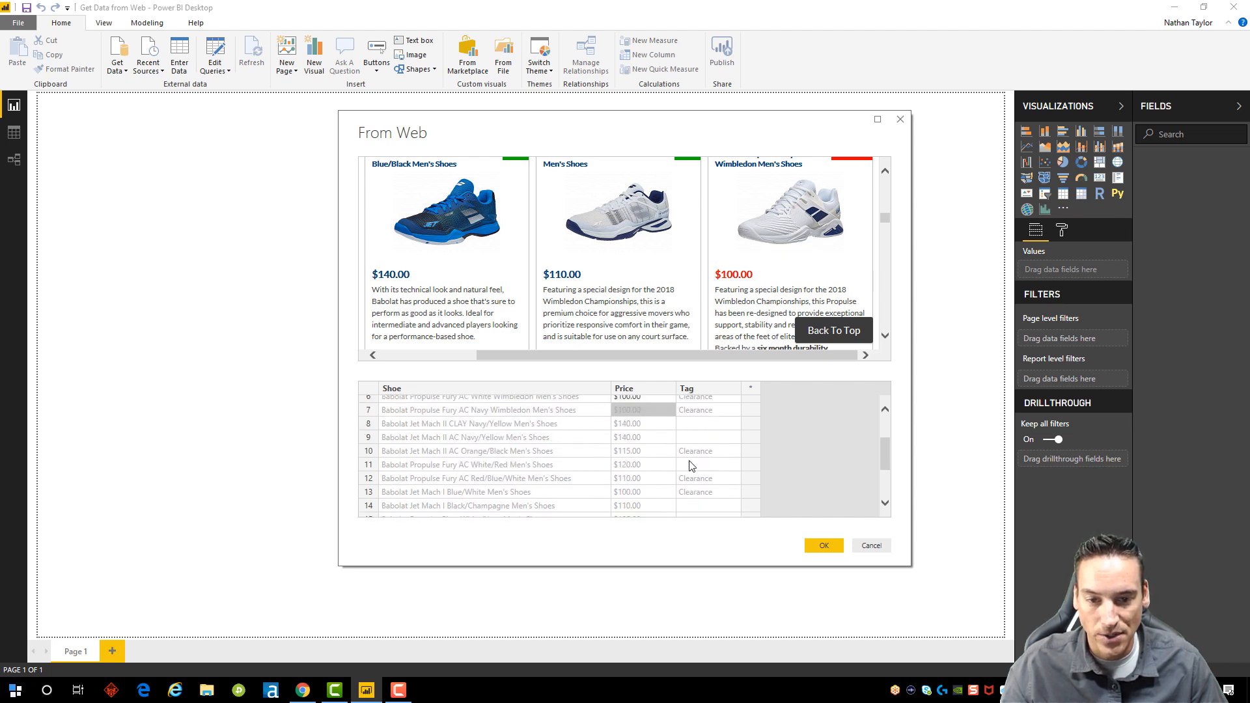
pyautogui.scroll(-2, 693, 462)
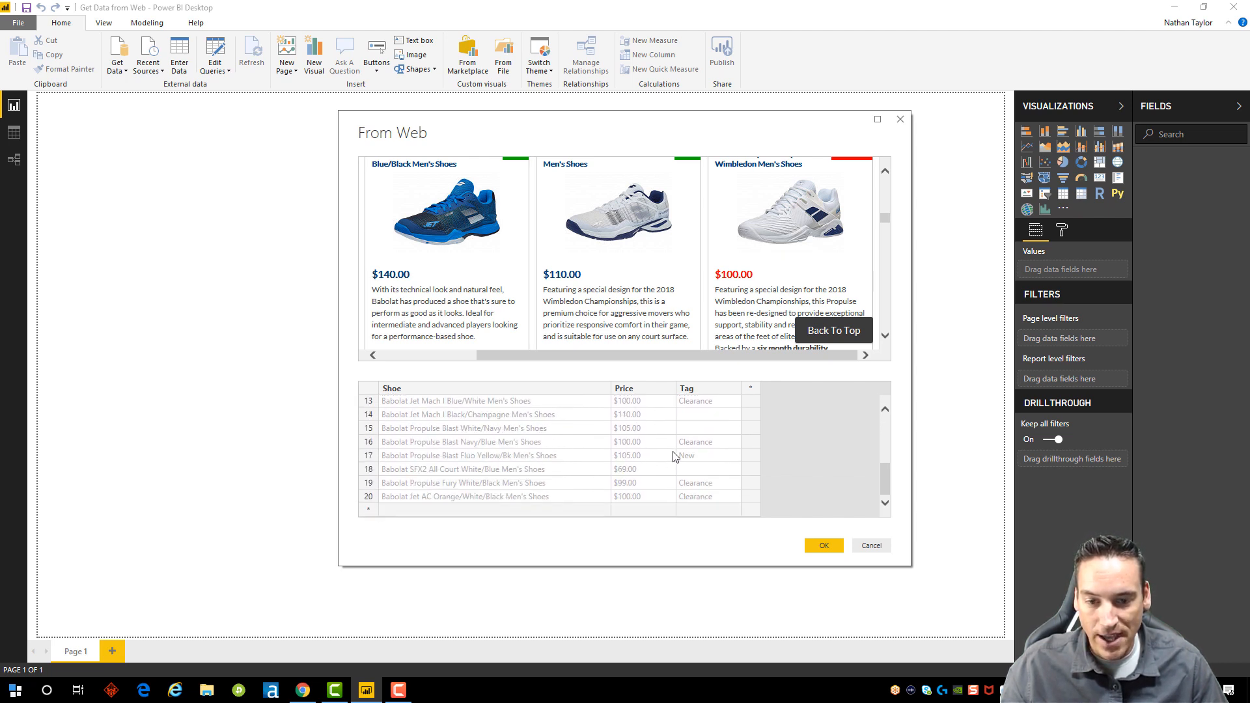
pyautogui.scroll(1, 703, 472)
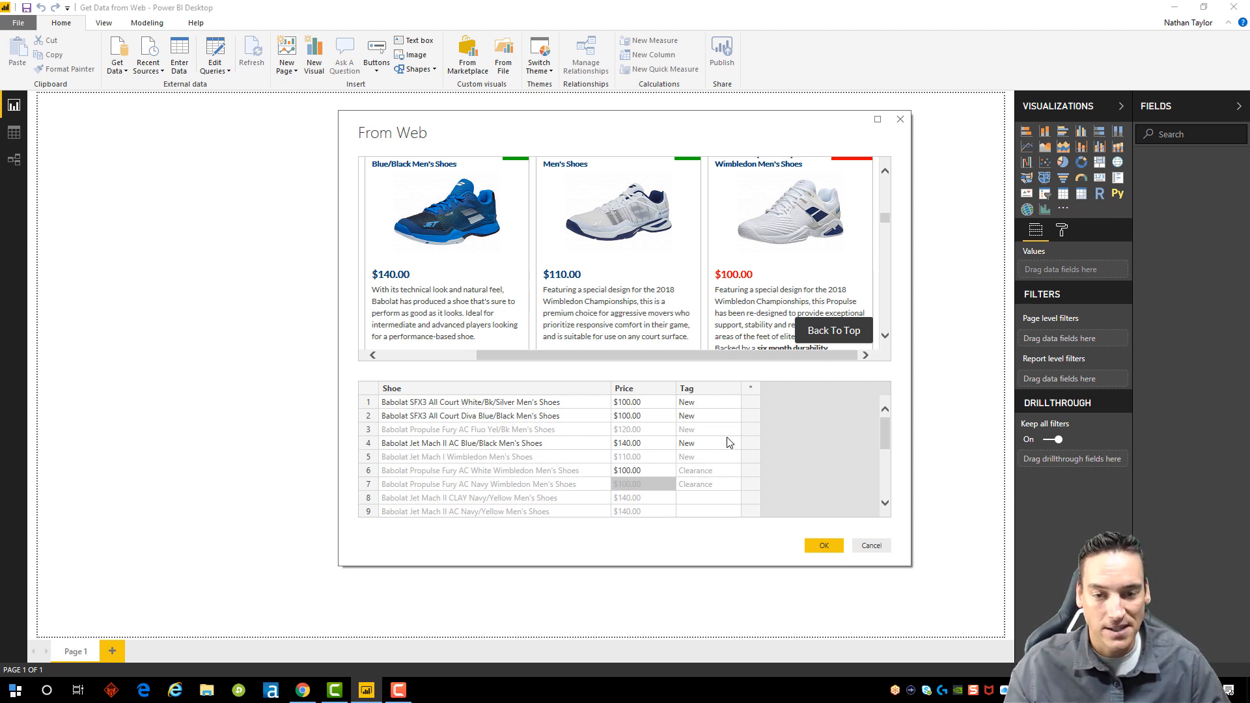
pyautogui.scroll(-4, 728, 441)
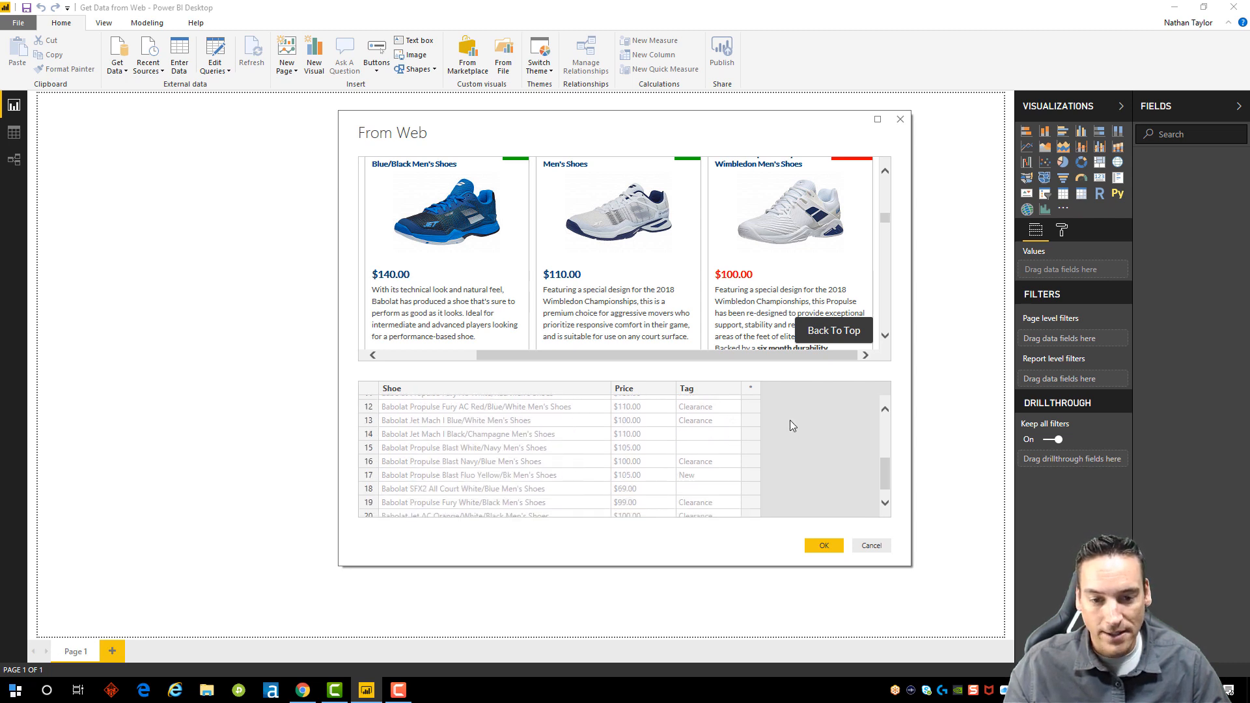
# Step: Accept the example-based table and load only that custom table, leaving Babolat Men's Tennis Shoes unselected
pyautogui.click(824, 545)
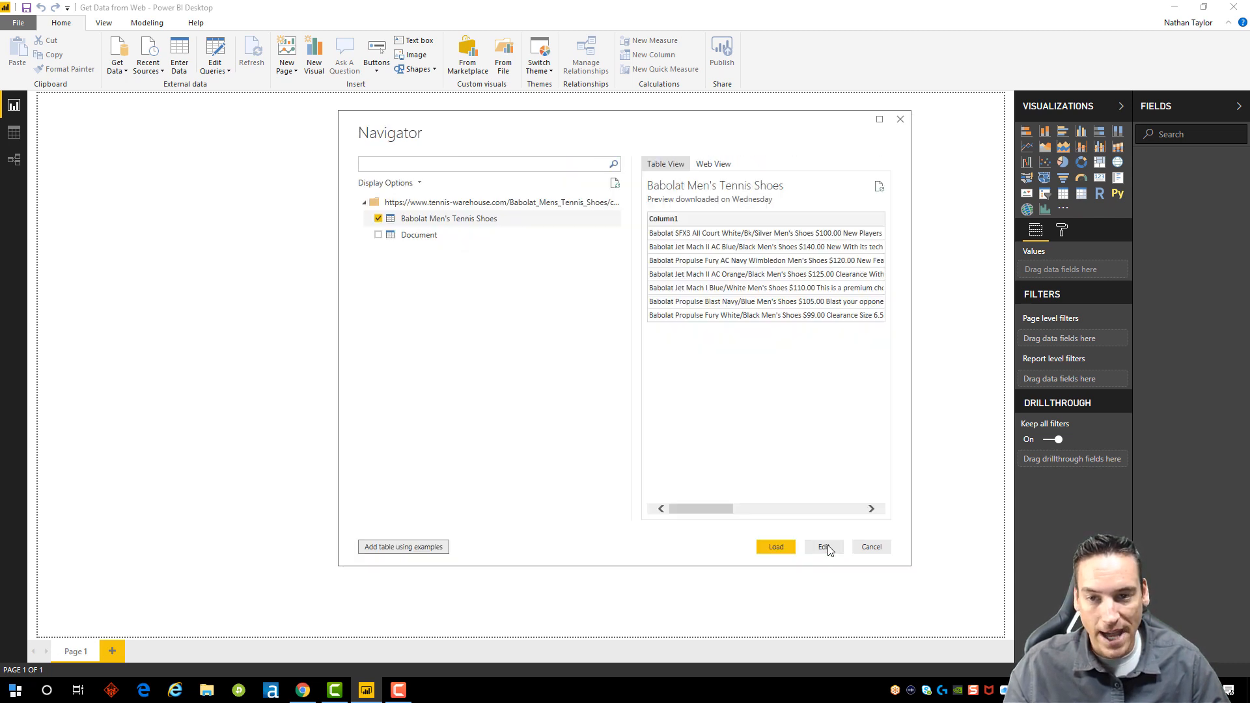
pyautogui.click(378, 218)
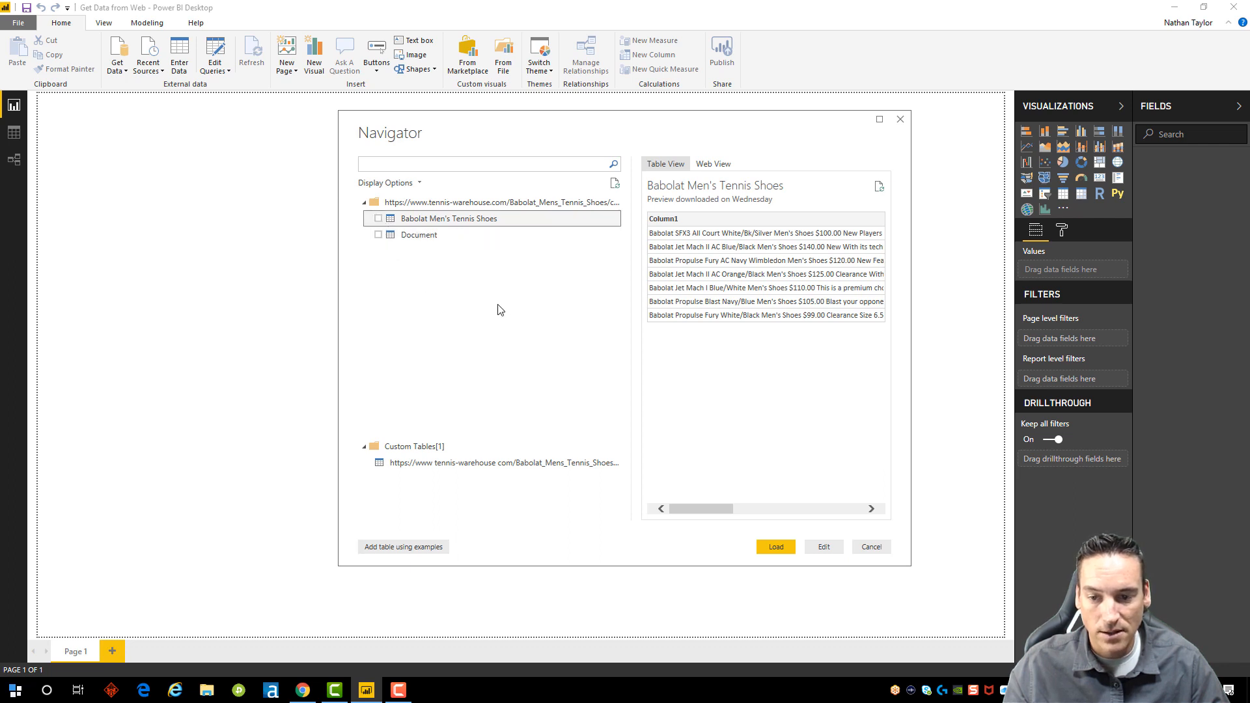
pyautogui.click(504, 463)
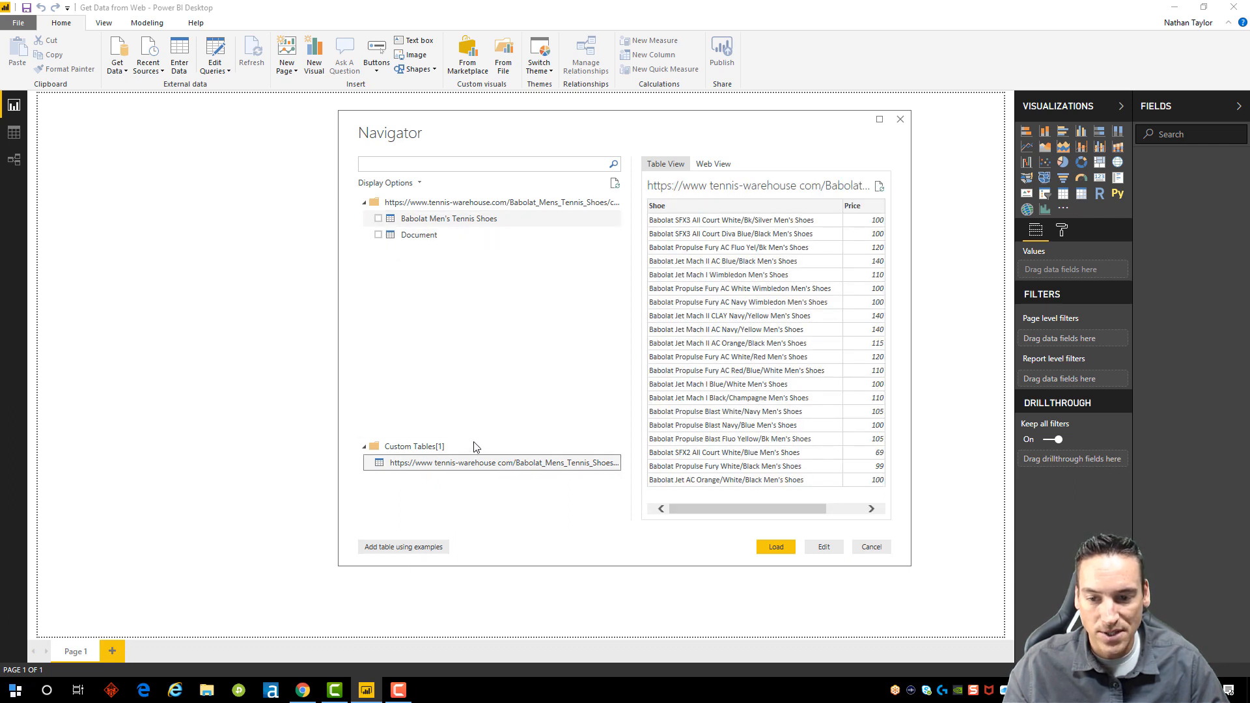
pyautogui.click(772, 548)
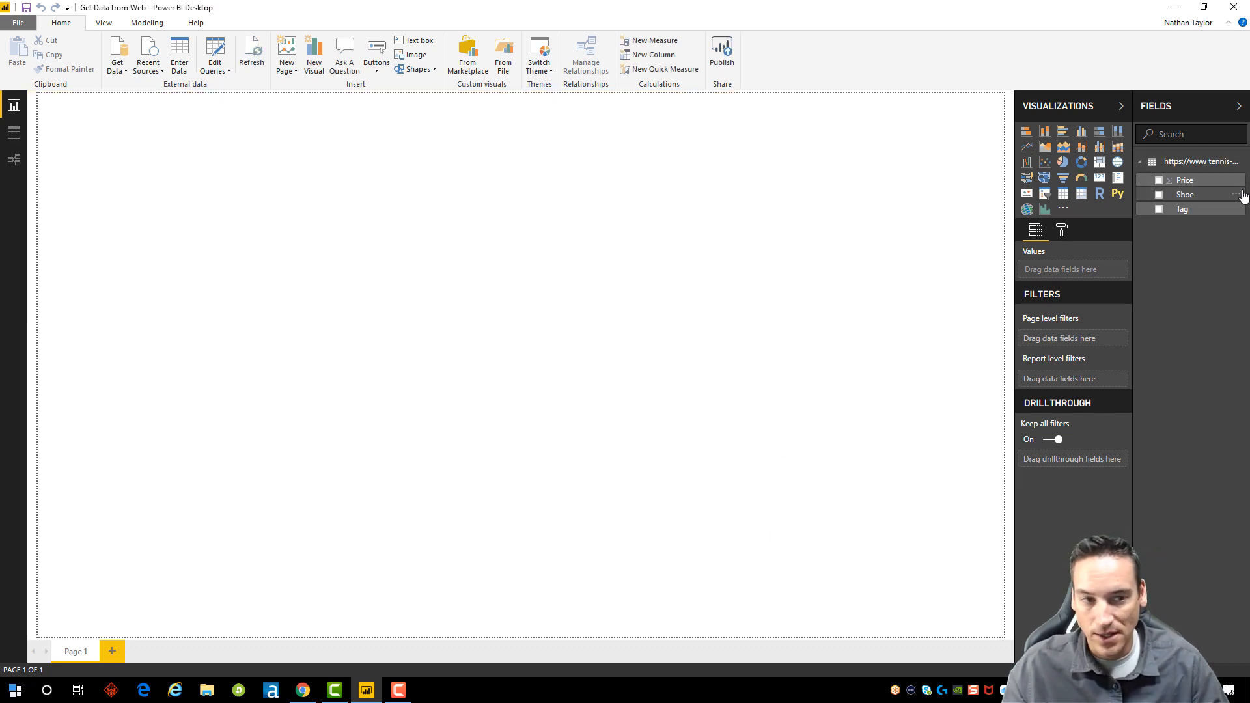
# Step: Widen the Visualizations and Fields panes and place an empty table visual lower on the left side of the report page
pyautogui.moveTo(1015, 265); pyautogui.dragTo(985, 268)
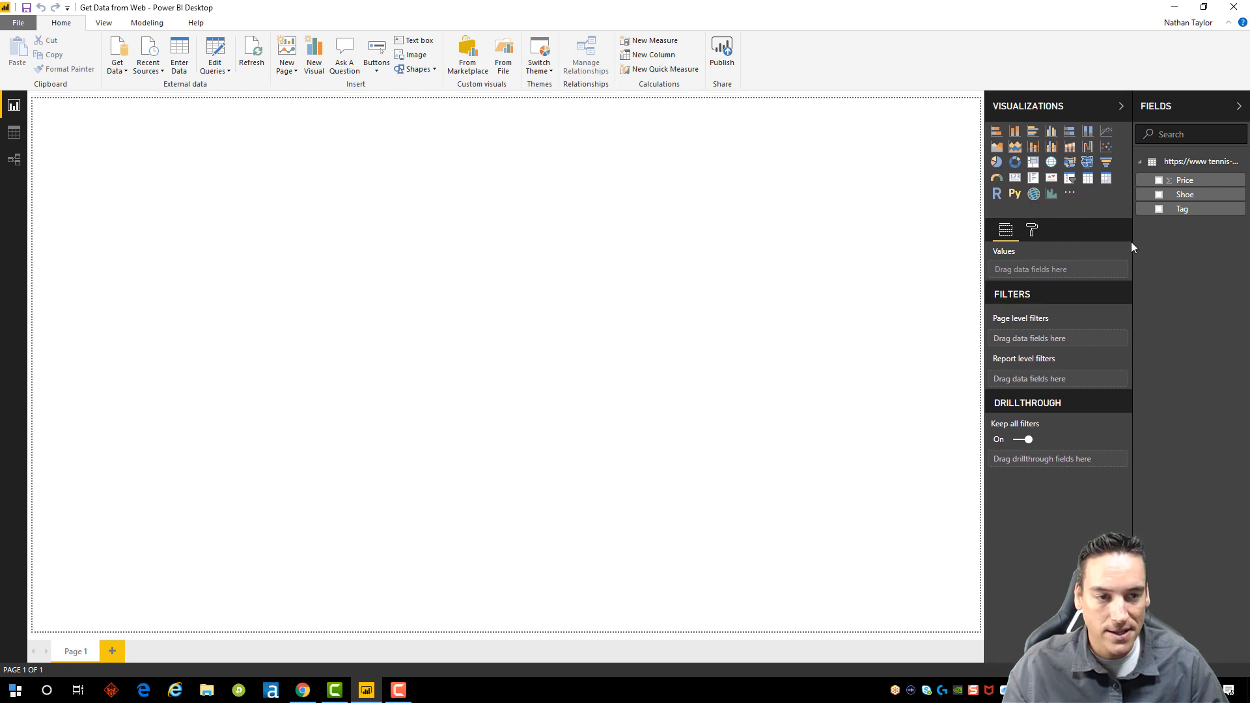
pyautogui.moveTo(1134, 241)
pyautogui.mouseDown()
pyautogui.moveTo(1106, 240)
pyautogui.moveTo(1121, 241)
pyautogui.mouseUp()
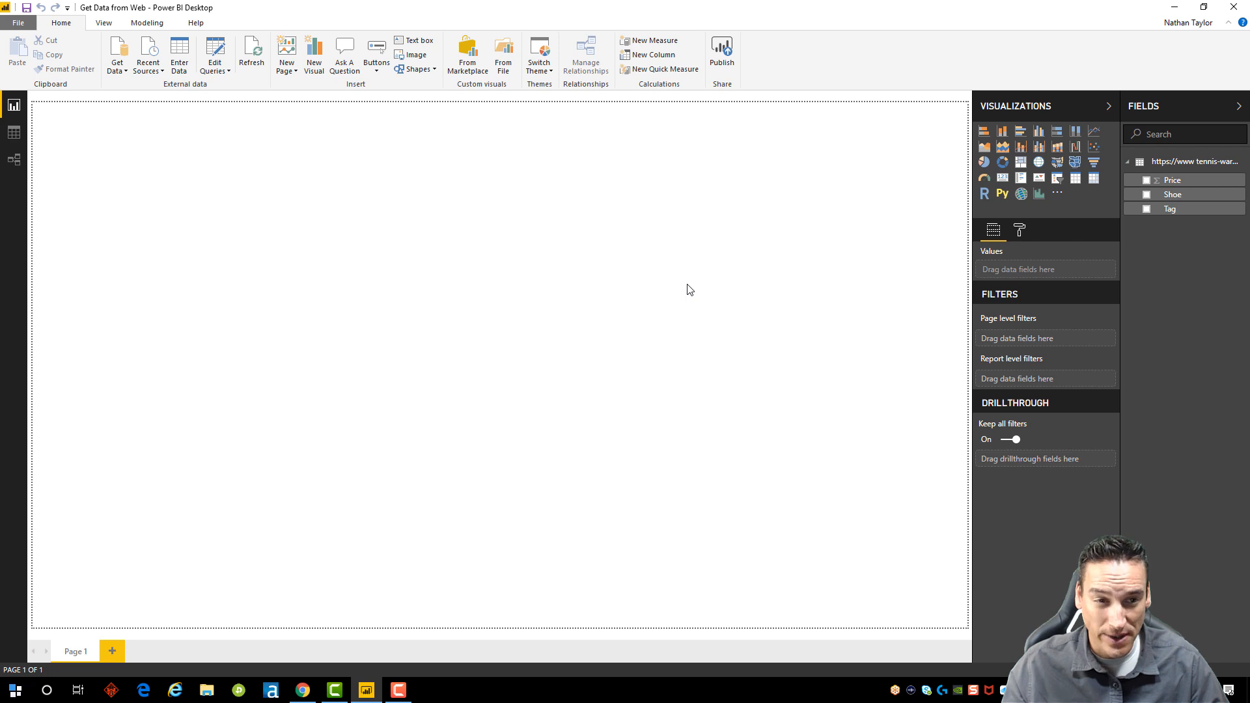
pyautogui.click(1076, 186)
pyautogui.moveTo(187, 107); pyautogui.dragTo(196, 262)
# Step: Fill the table visual with Shoe, Price and Tag, enlarging it and its Shoe column so each name fits on one line
pyautogui.moveTo(1172, 194); pyautogui.dragTo(150, 346)
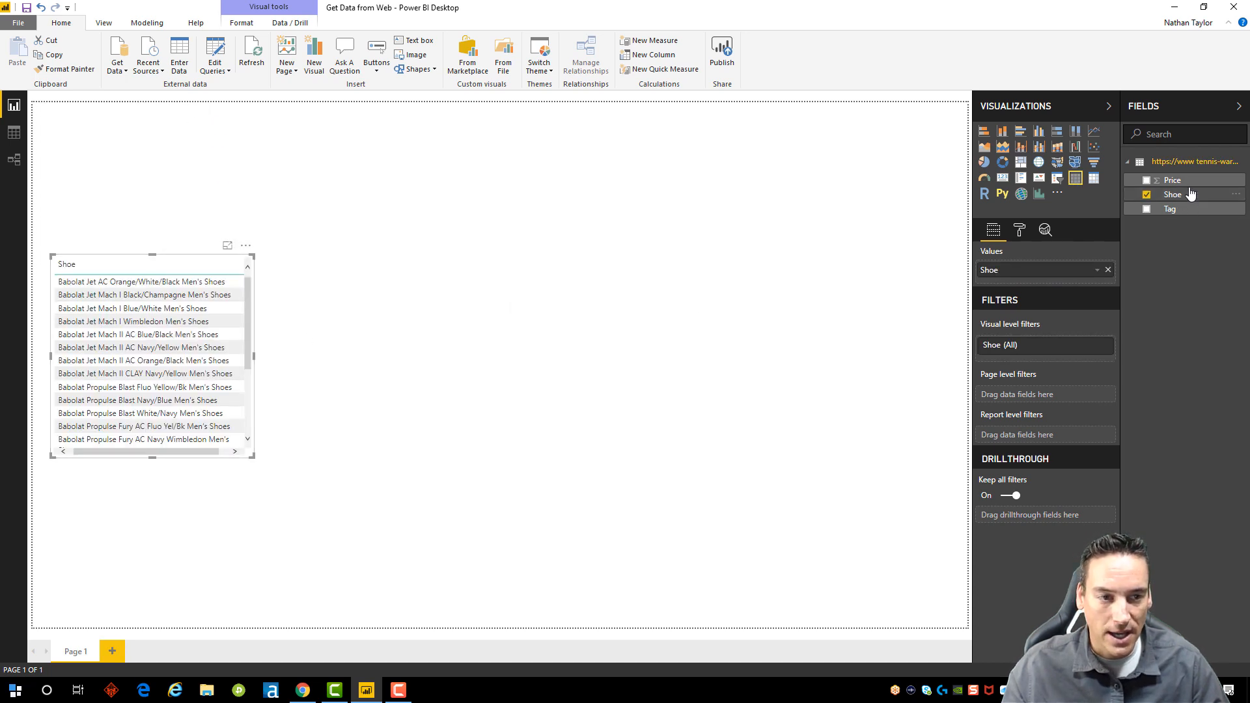
pyautogui.moveTo(1190, 187); pyautogui.dragTo(1081, 279)
pyautogui.moveTo(1184, 213); pyautogui.dragTo(1014, 317)
pyautogui.moveTo(253, 456); pyautogui.dragTo(527, 598)
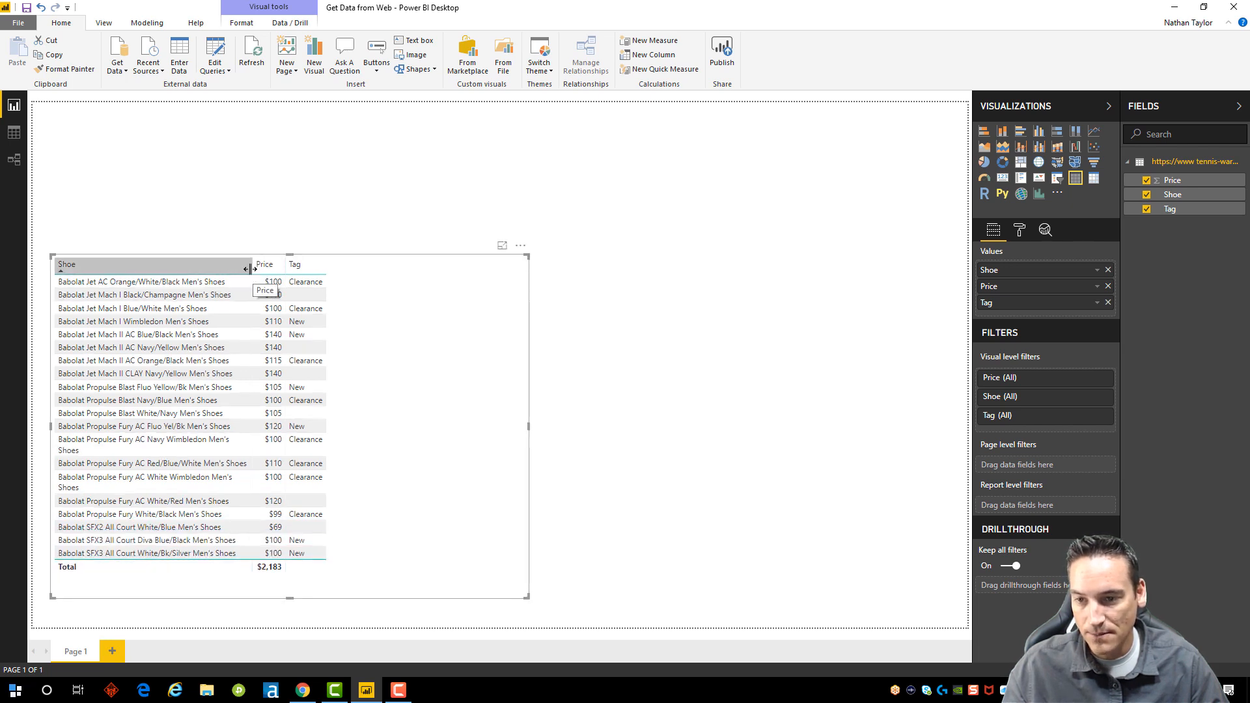
pyautogui.moveTo(249, 269); pyautogui.dragTo(292, 269)
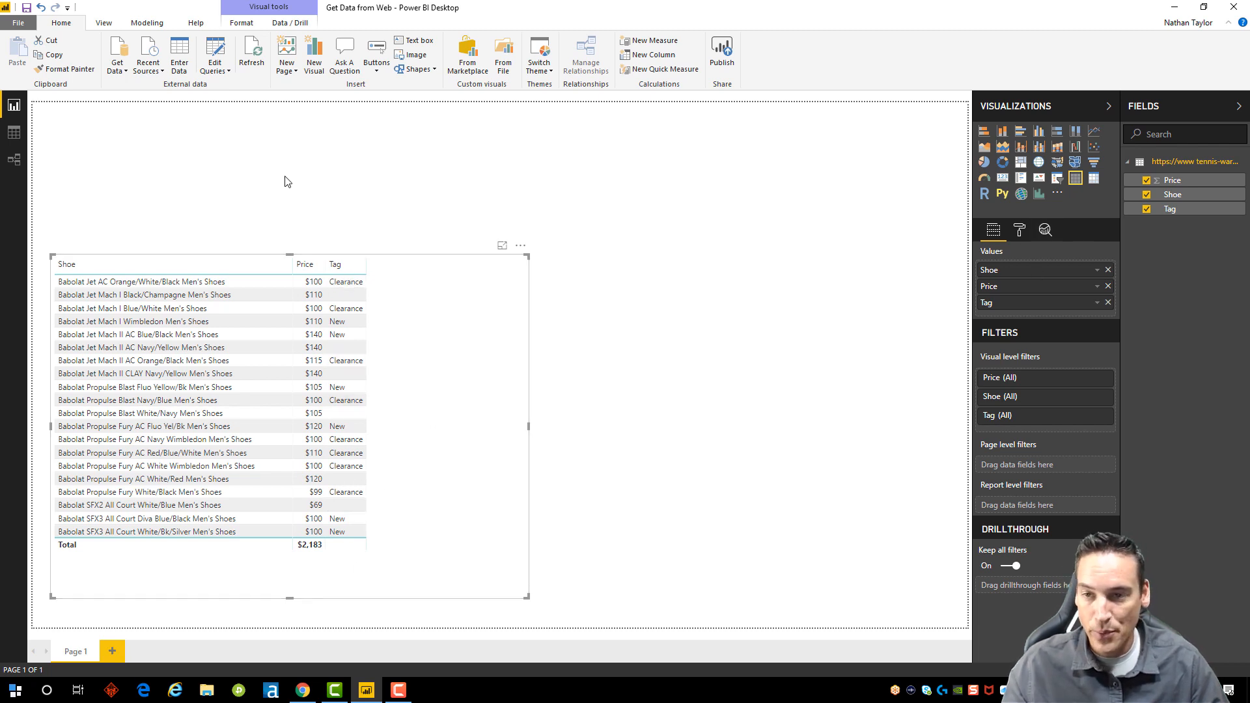
# Step: Open the query for editing and replace null with Current in the Tag column
pyautogui.click(214, 52)
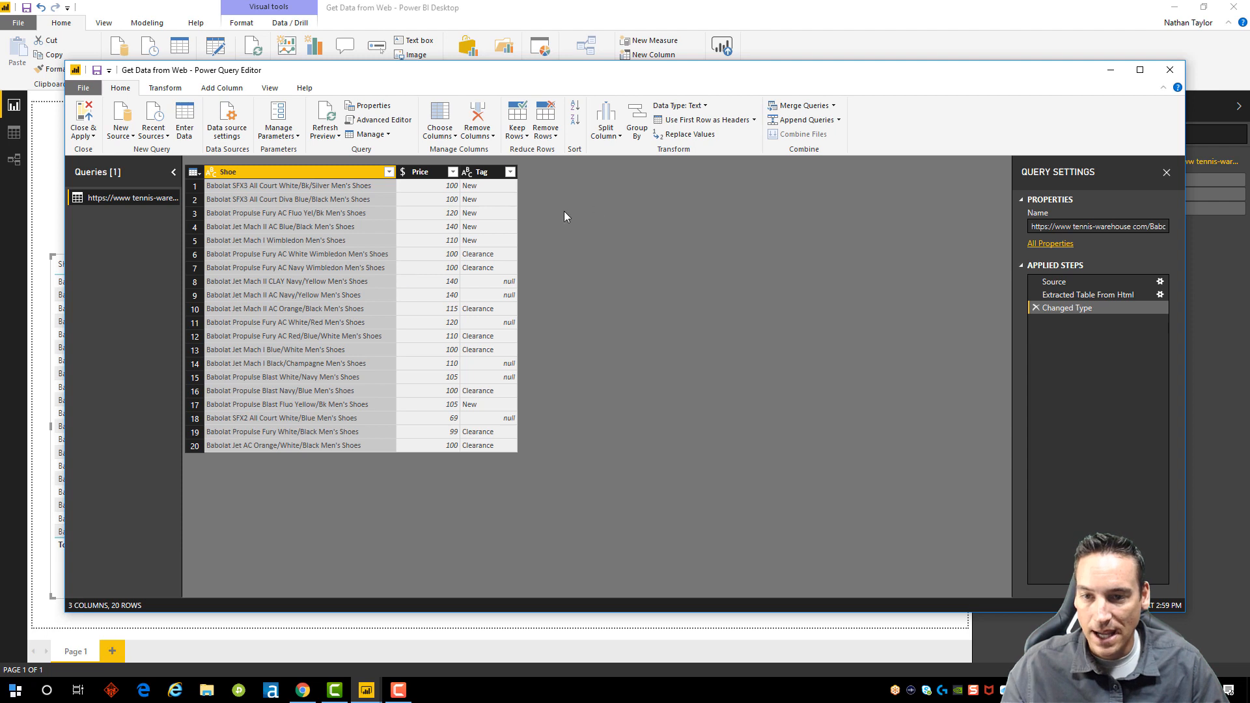
pyautogui.click(482, 173)
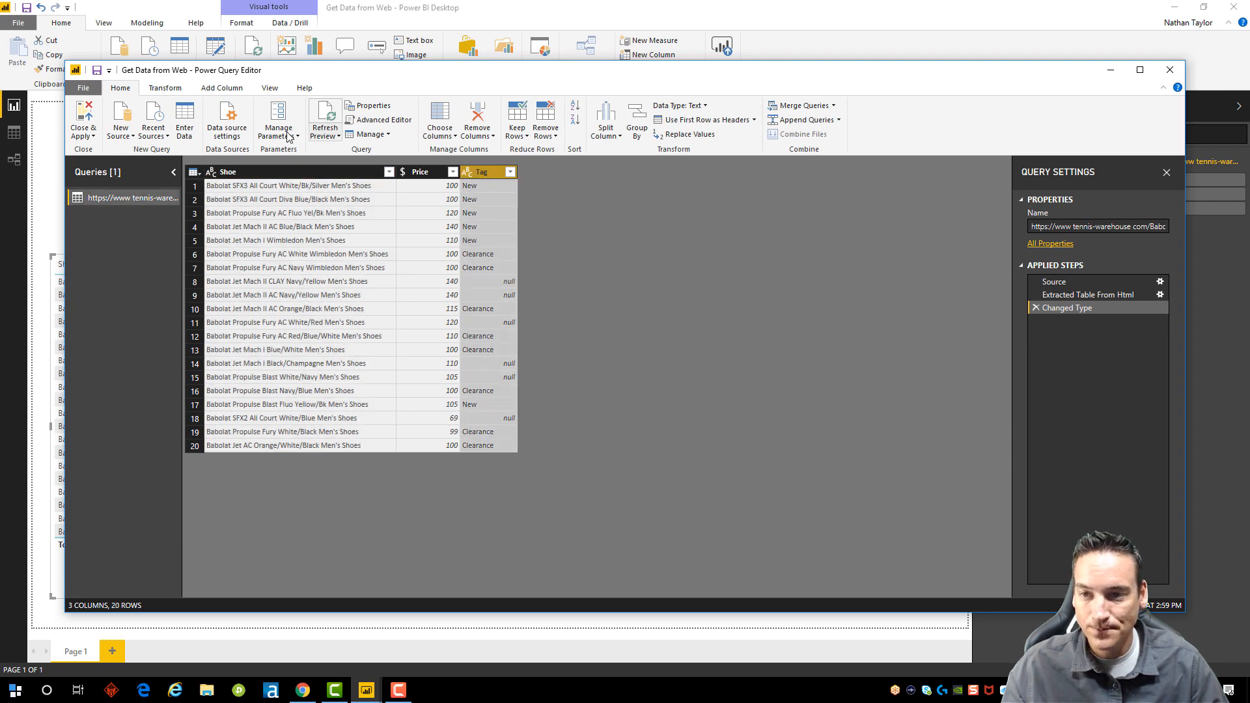
pyautogui.click(175, 92)
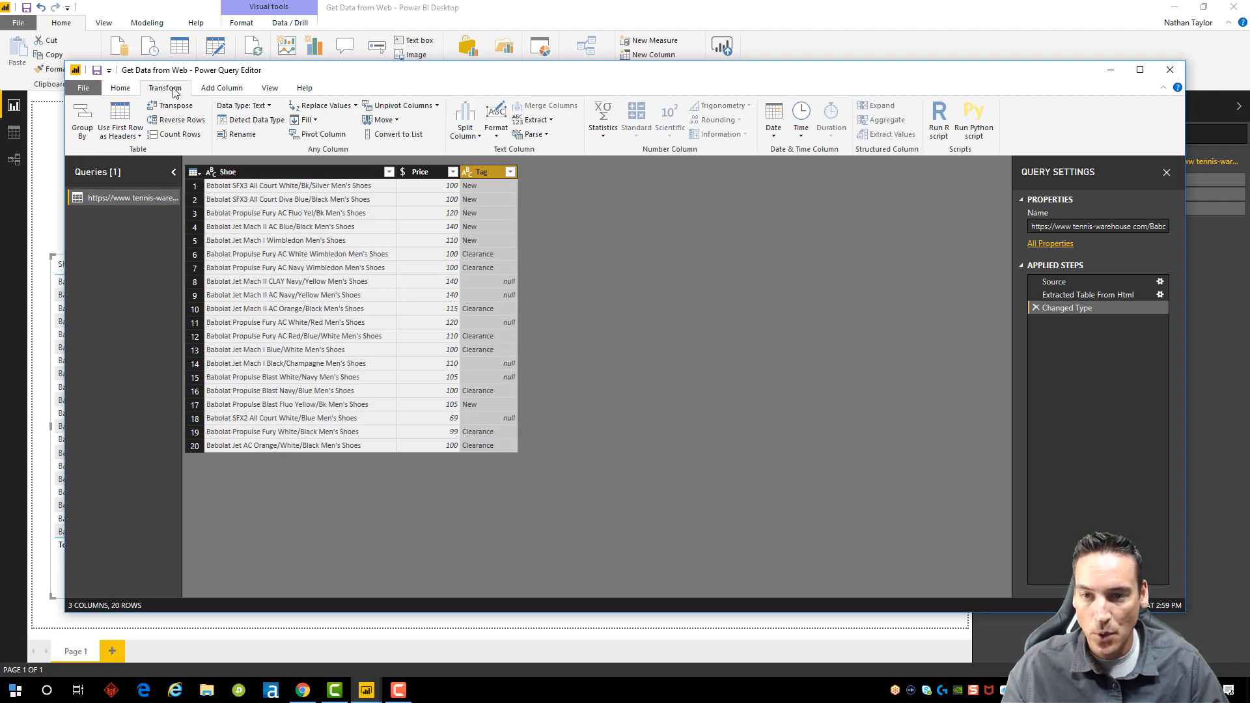
pyautogui.click(323, 107)
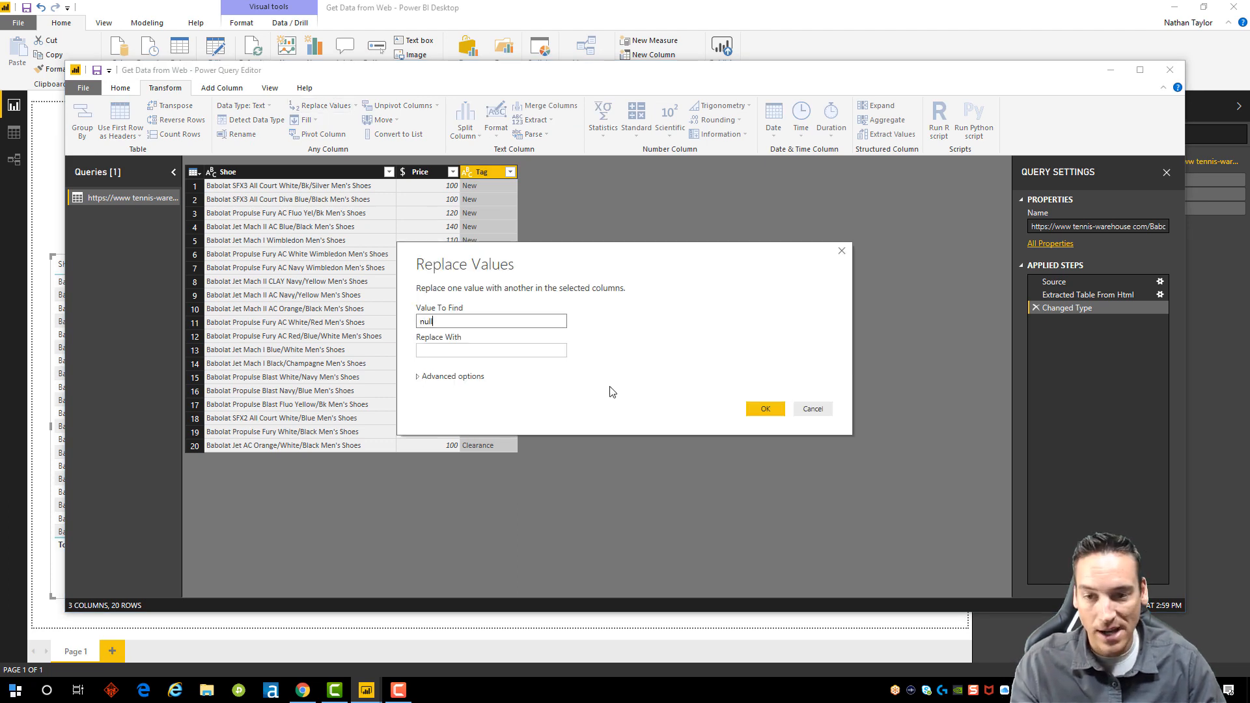
pyautogui.press('Tab')
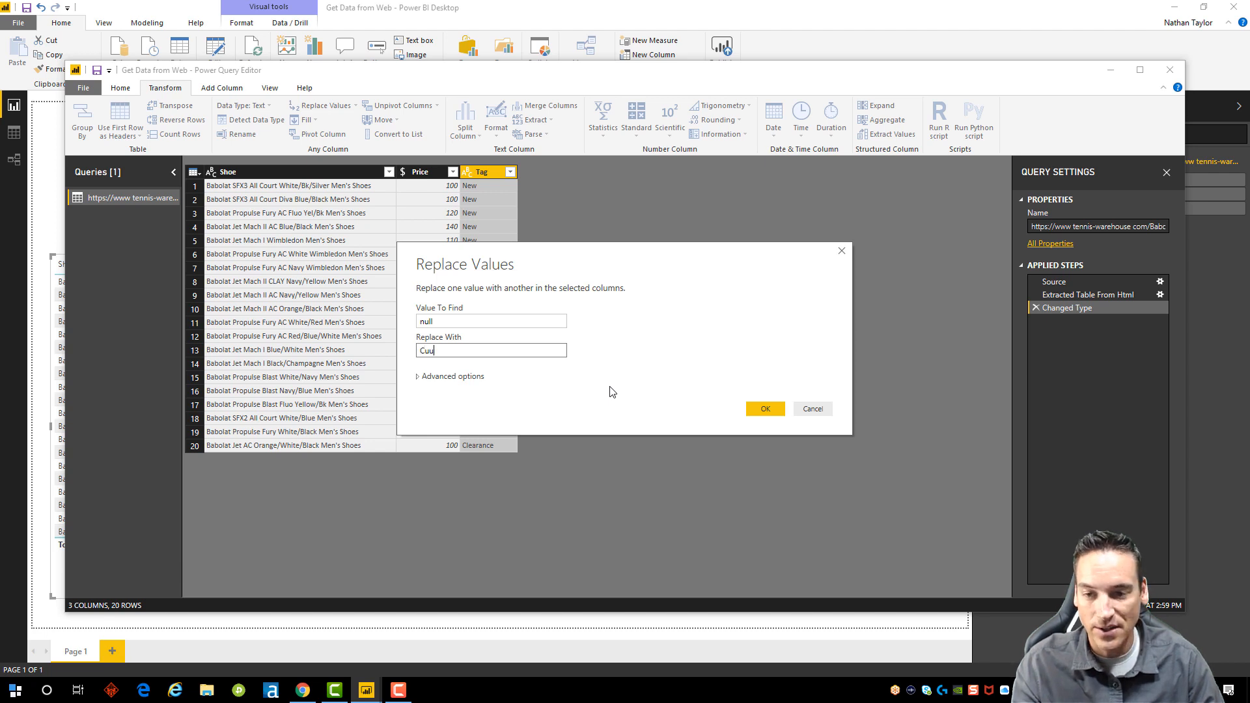
pyautogui.write('Current')
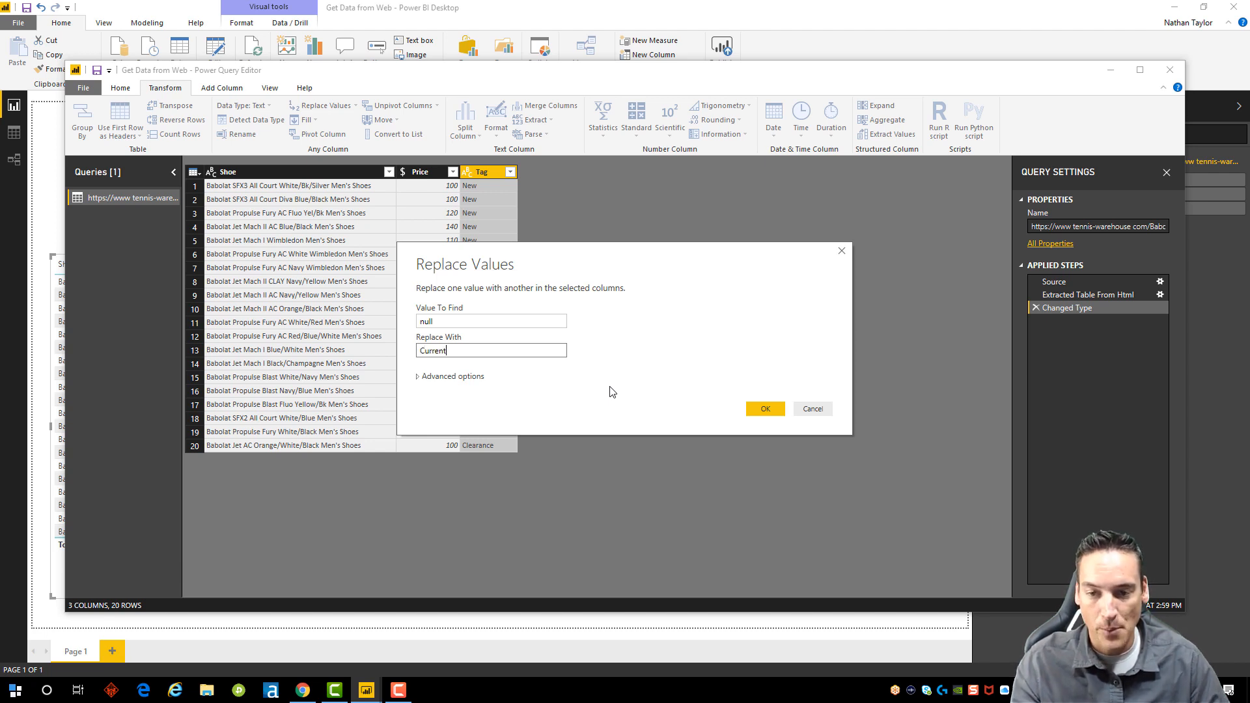
pyautogui.click(774, 409)
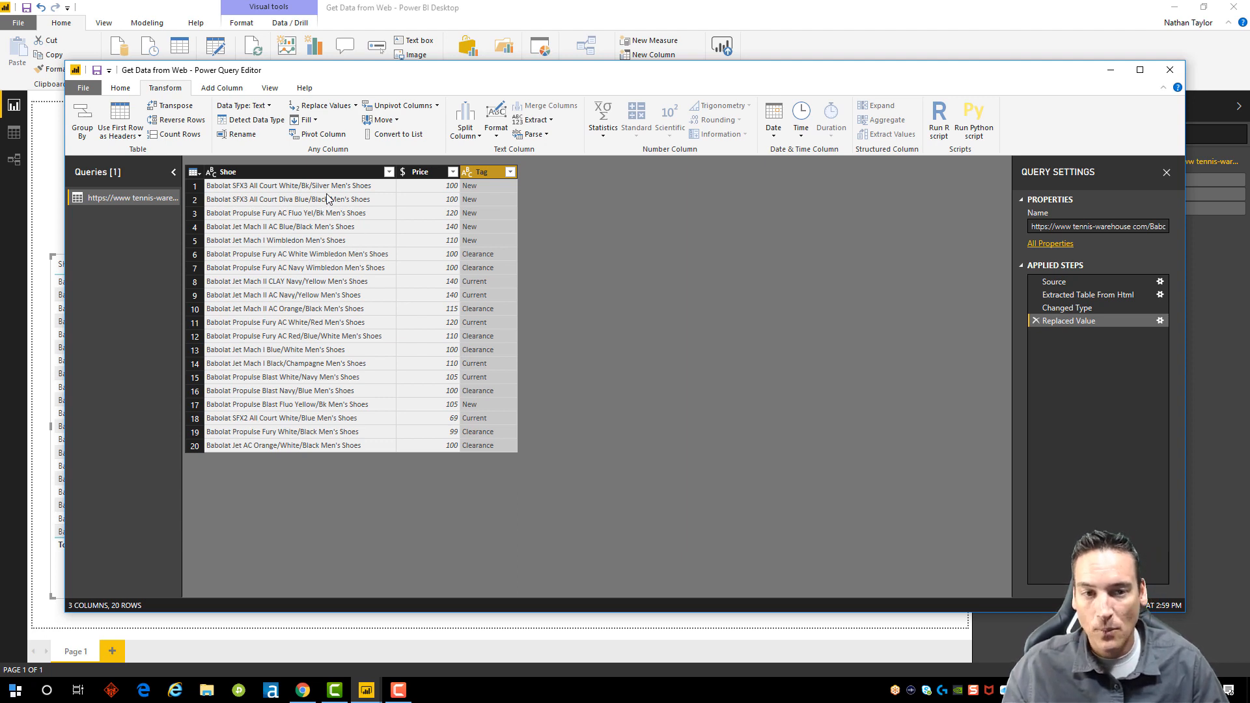
# Step: Start a new column from examples based on the Shoe column only and name it Model
pyautogui.click(212, 89)
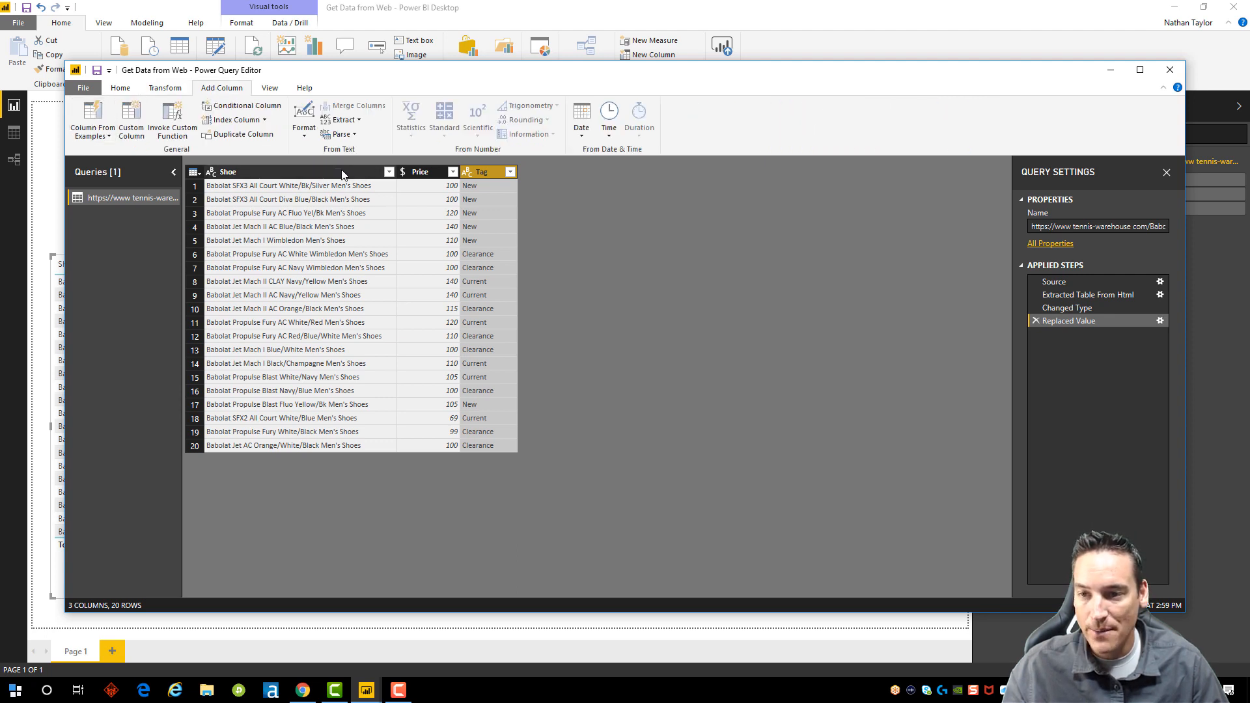
pyautogui.click(294, 173)
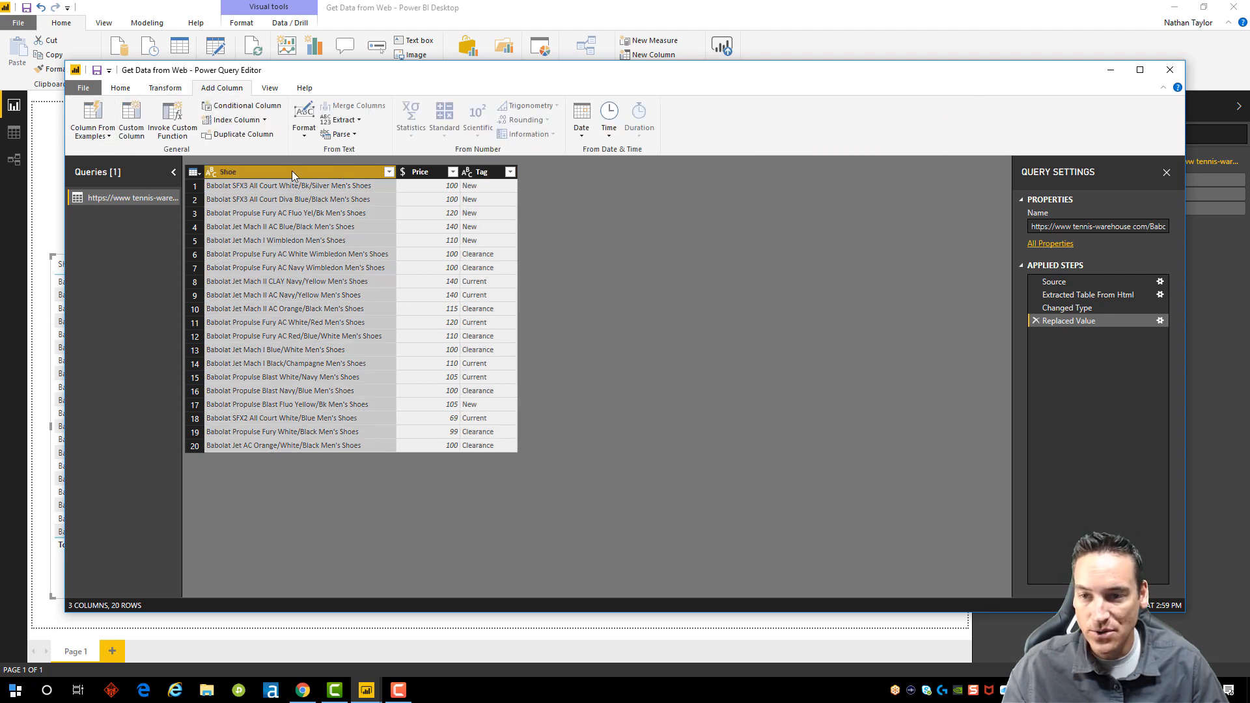
pyautogui.click(101, 137)
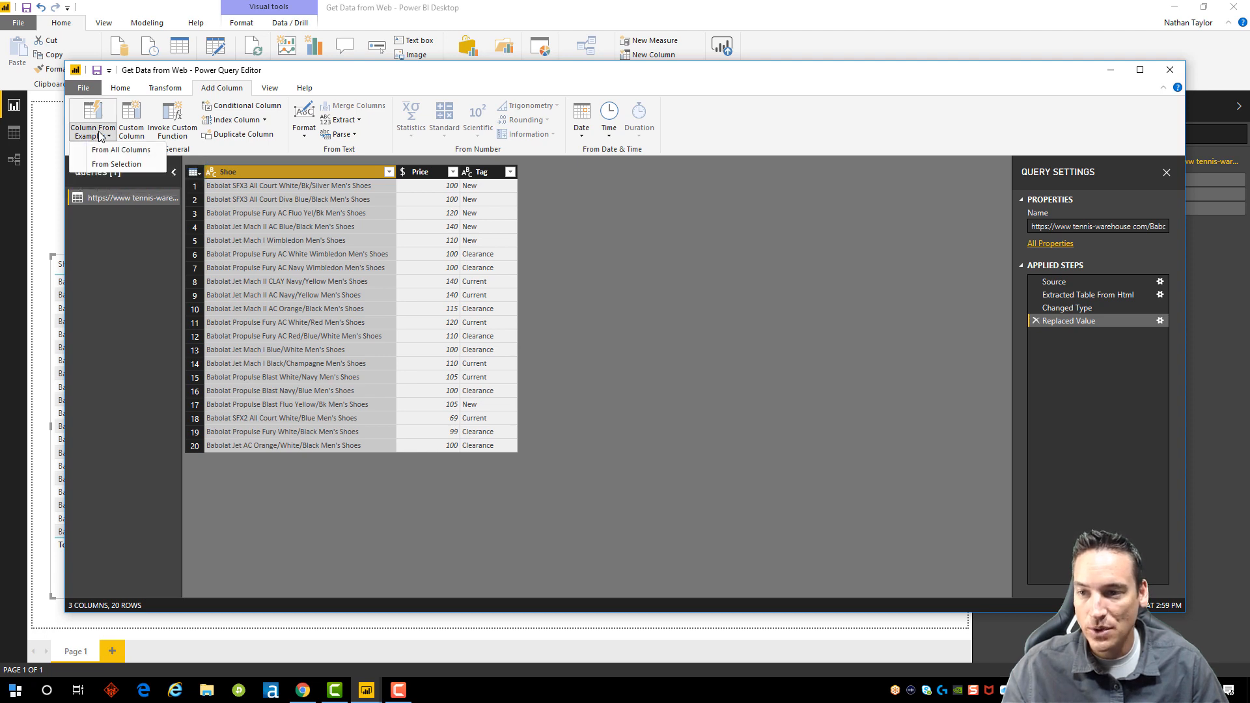
pyautogui.click(111, 166)
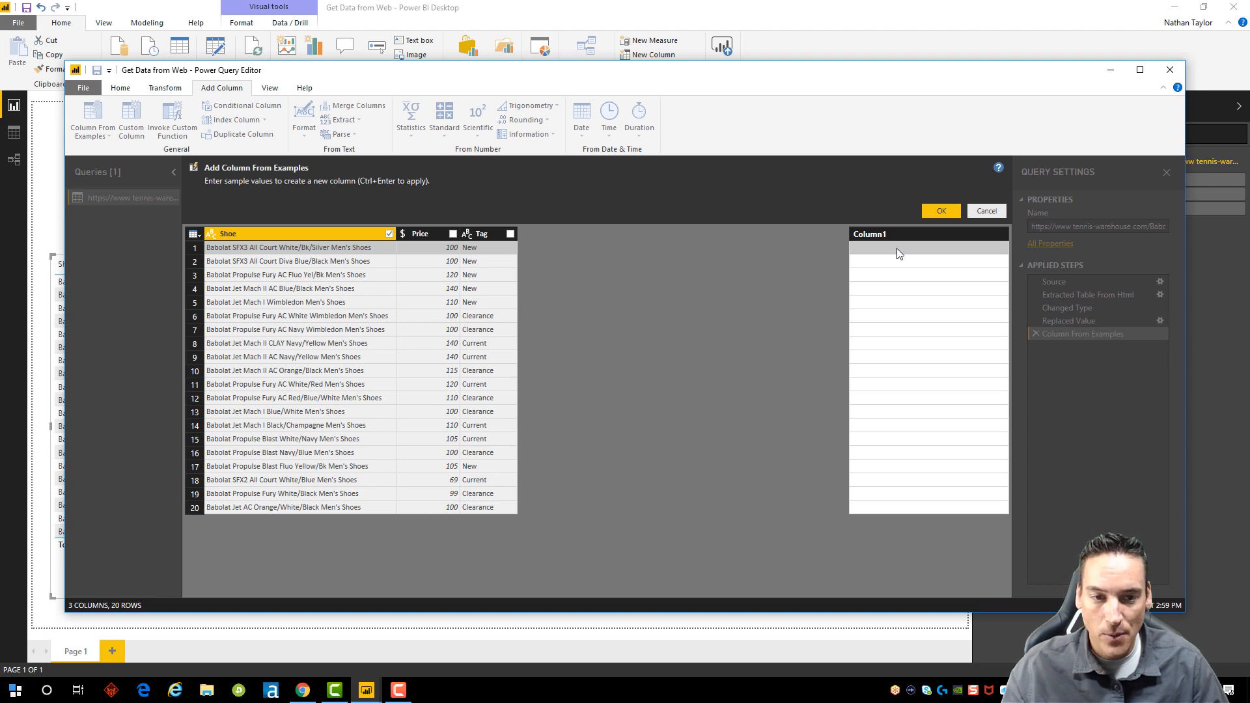
pyautogui.doubleClick(880, 236)
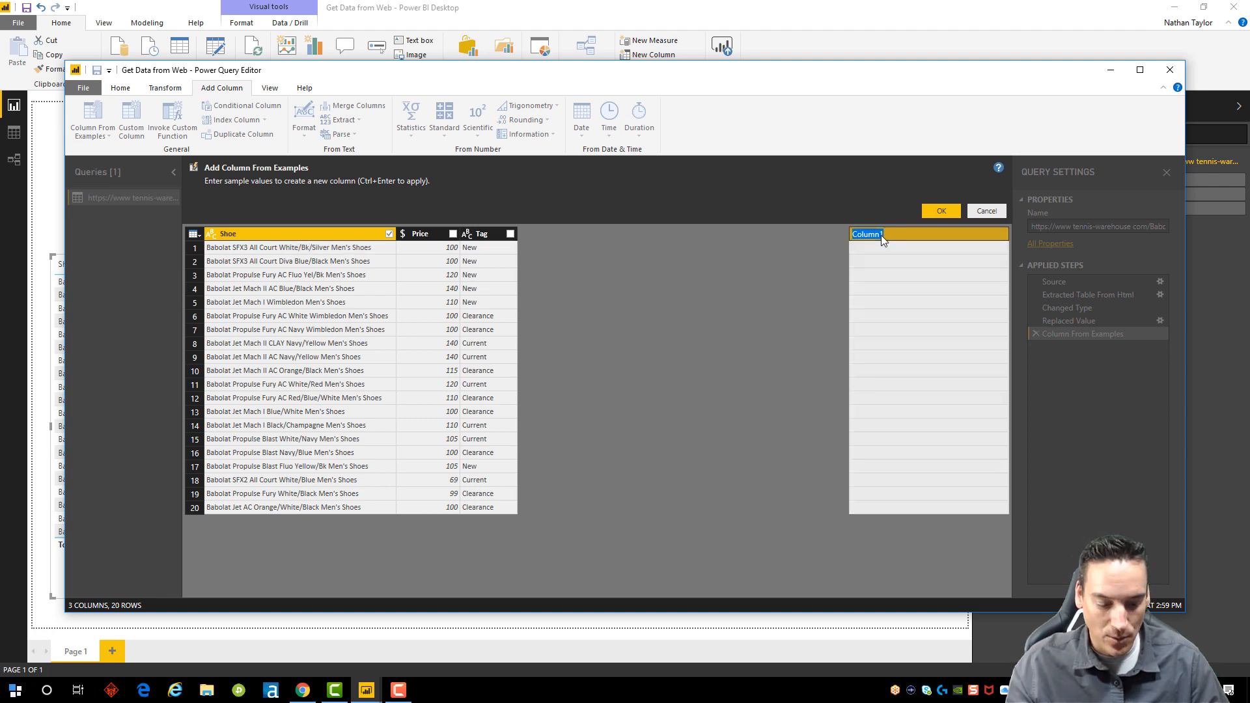
pyautogui.write('Model')
pyautogui.press('Return')
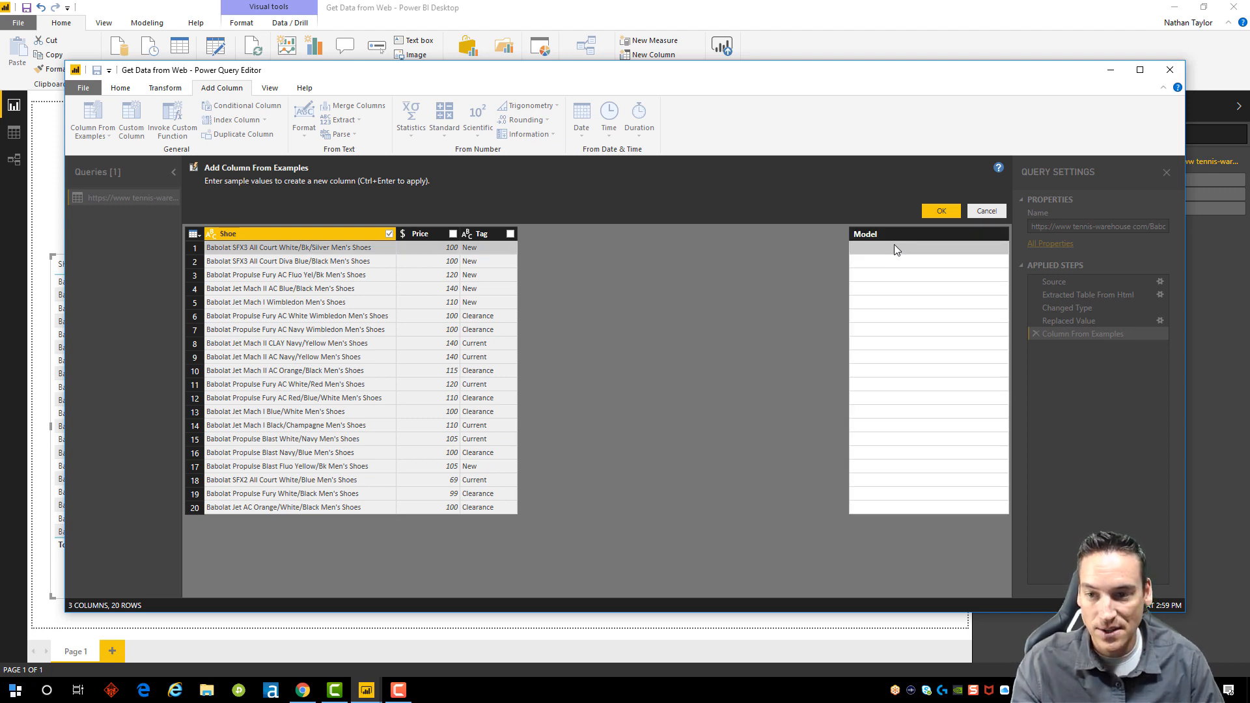
# Step: Fill the Model column using SFX3 as the first row's example, and apply the query changes to the report
pyautogui.write('SFX3')
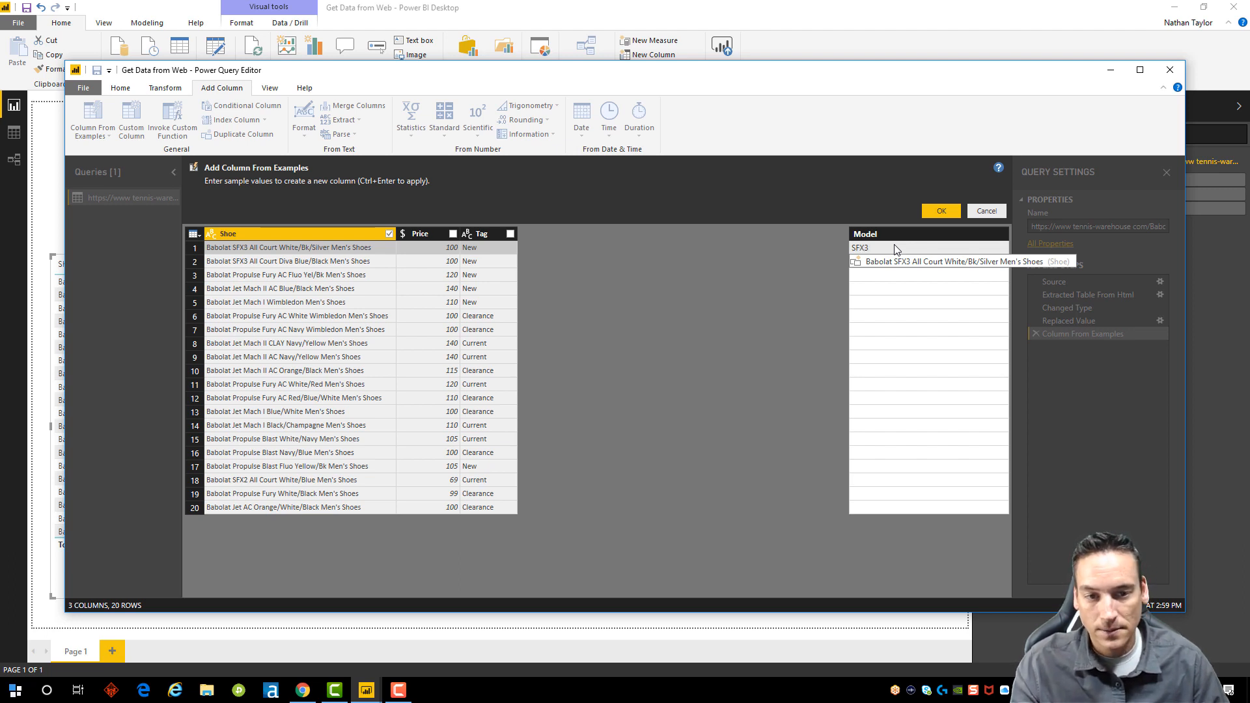
pyautogui.click(910, 301)
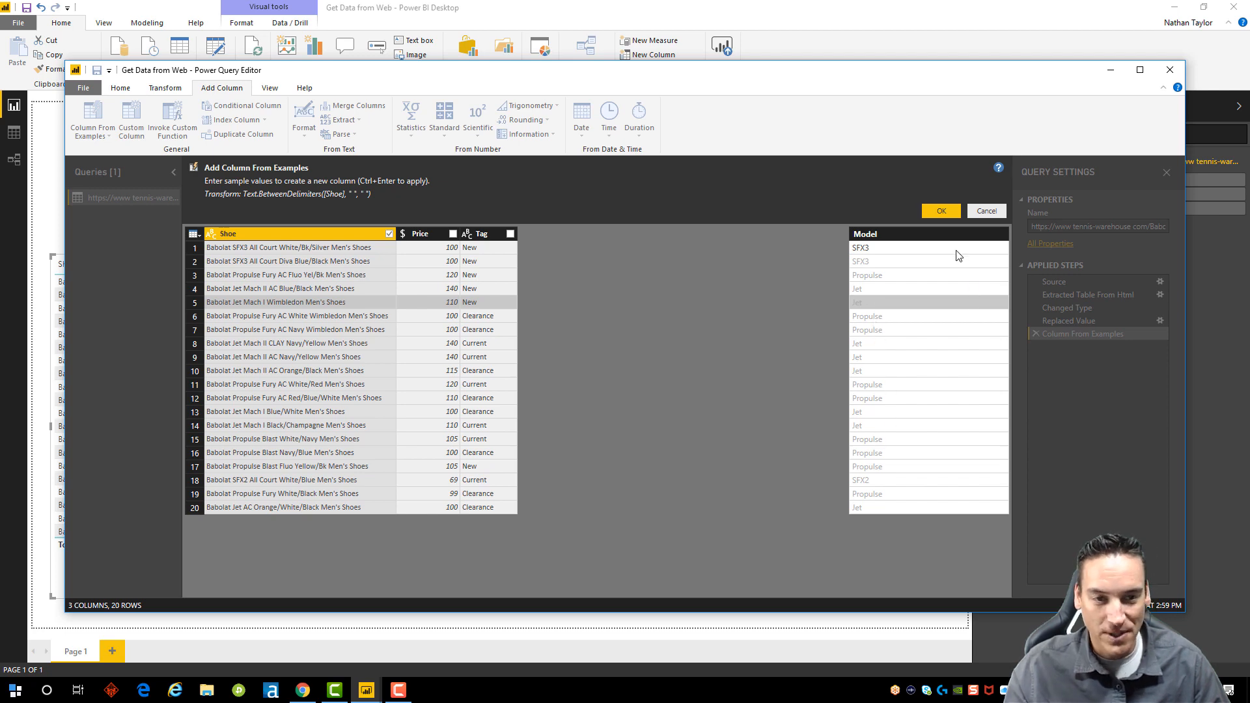
pyautogui.click(941, 211)
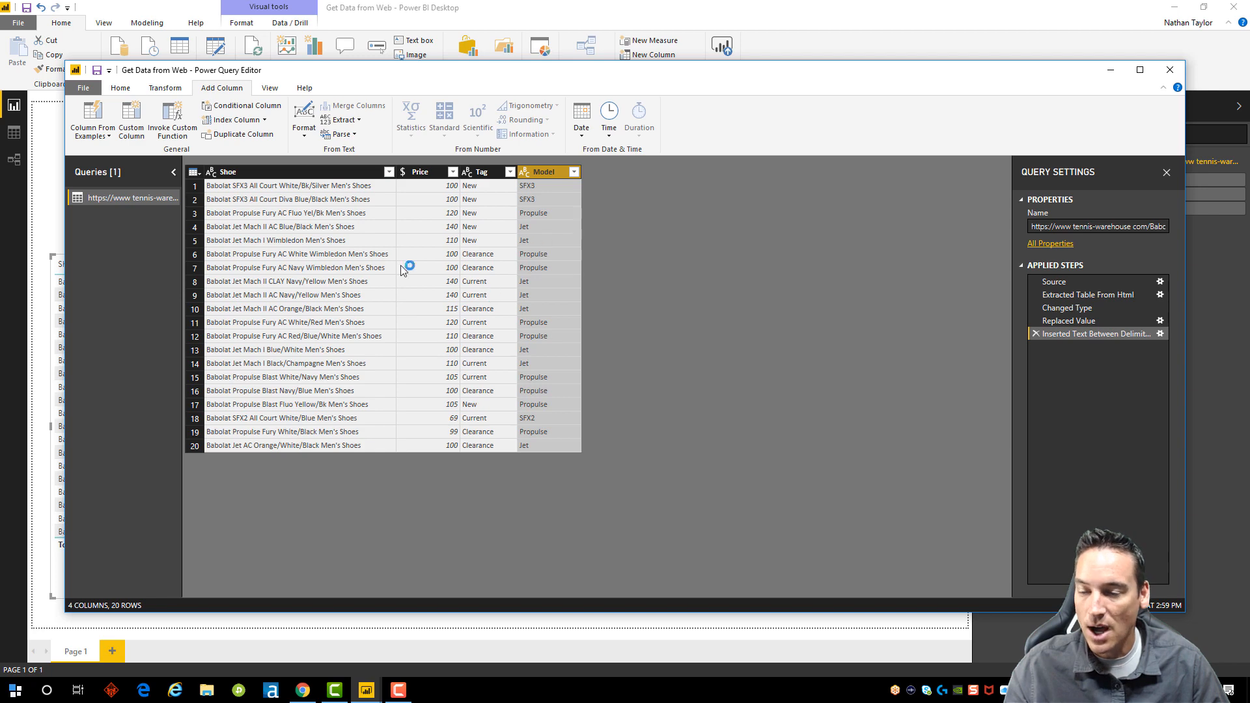
pyautogui.click(120, 87)
pyautogui.click(84, 116)
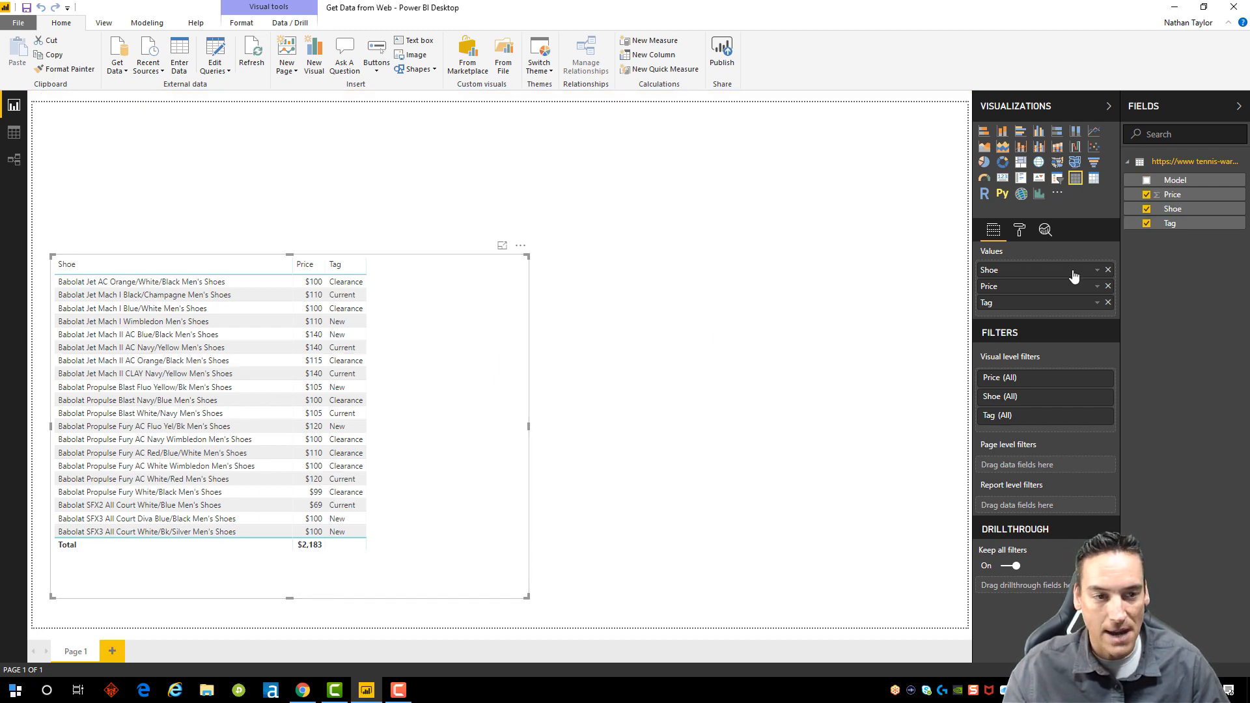
# Step: Add Model to the table visual and order its columns as Shoe, Model, Tag, Price
pyautogui.moveTo(1187, 181); pyautogui.dragTo(455, 389)
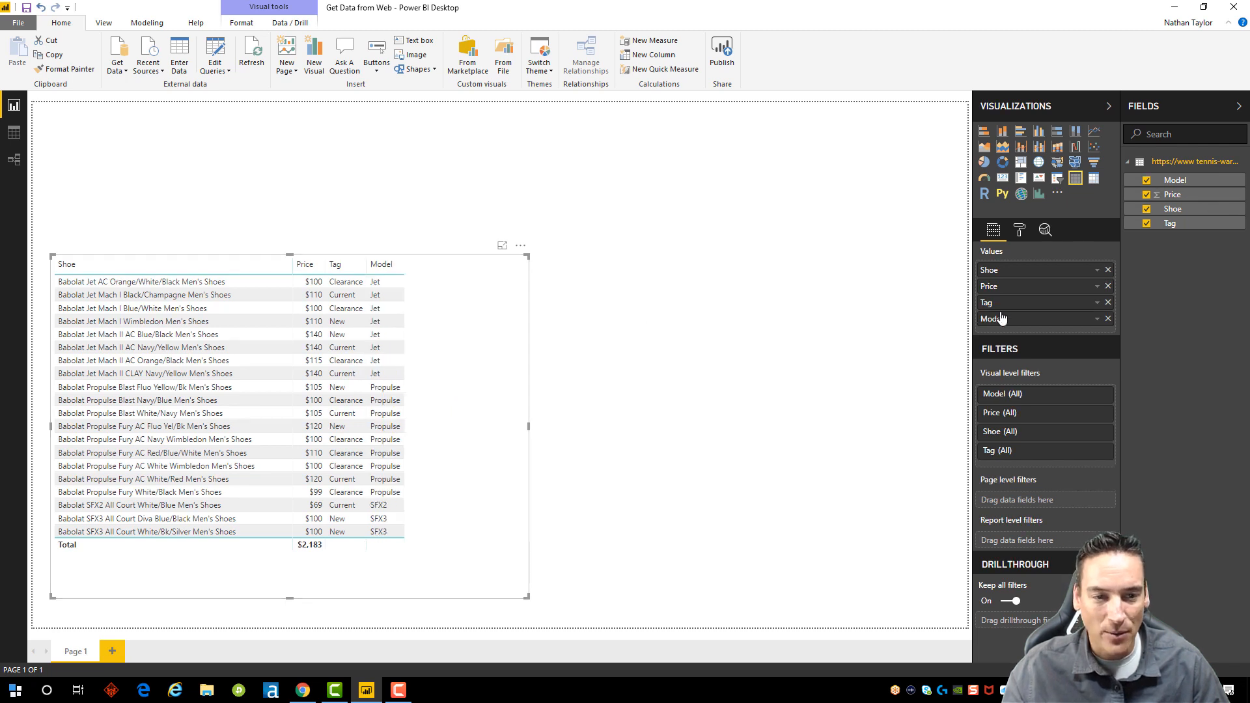
pyautogui.moveTo(1016, 320); pyautogui.dragTo(1022, 286)
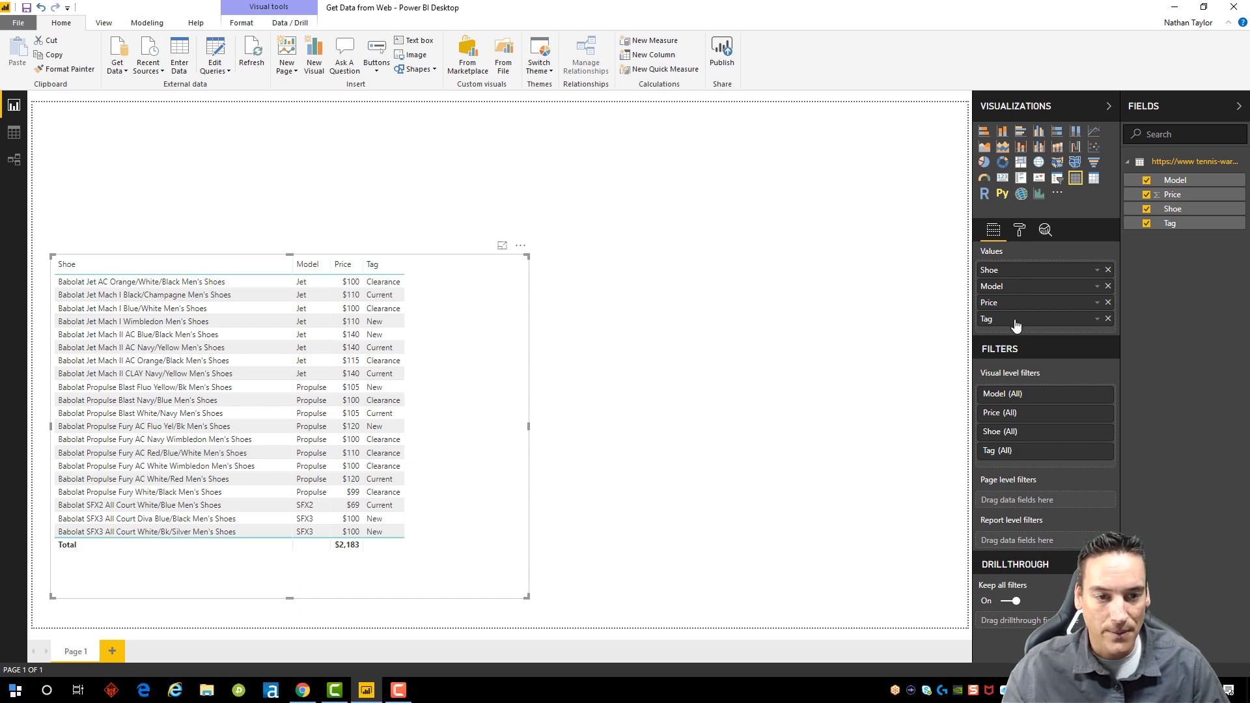
pyautogui.moveTo(1016, 320); pyautogui.dragTo(1021, 301)
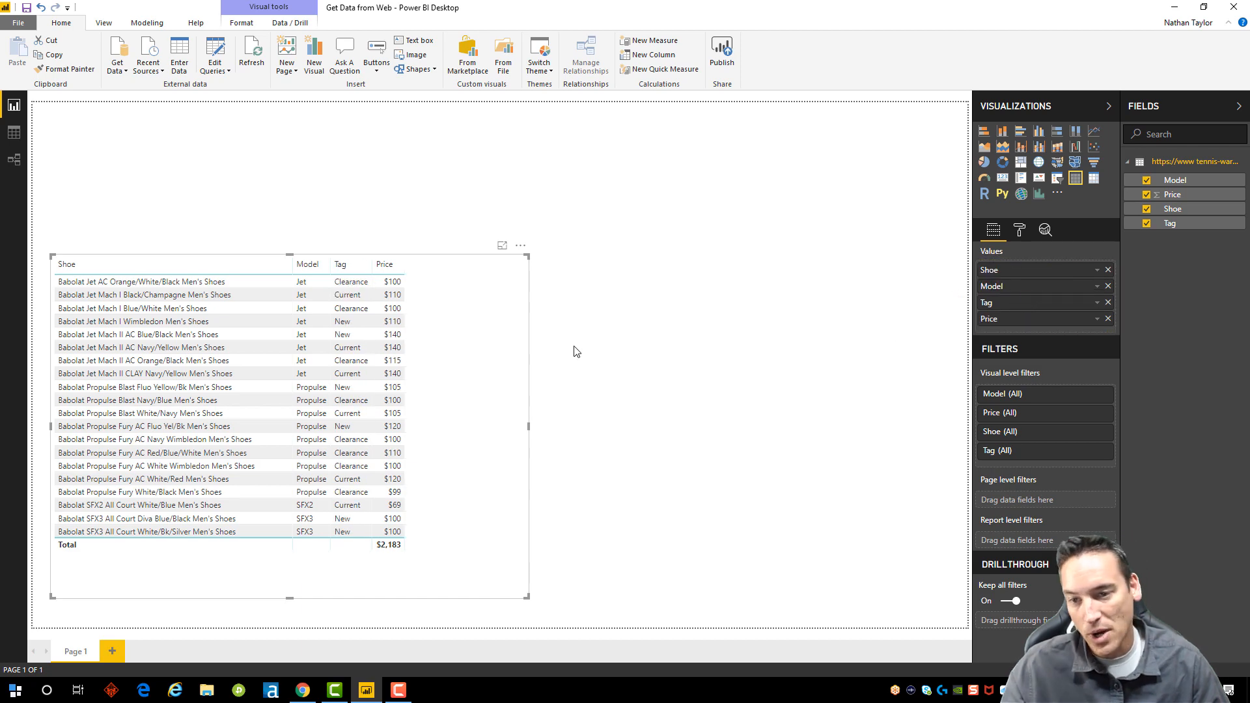
# Step: Add a slicer for Price and shrink it to fit above the table visual
pyautogui.click(672, 272)
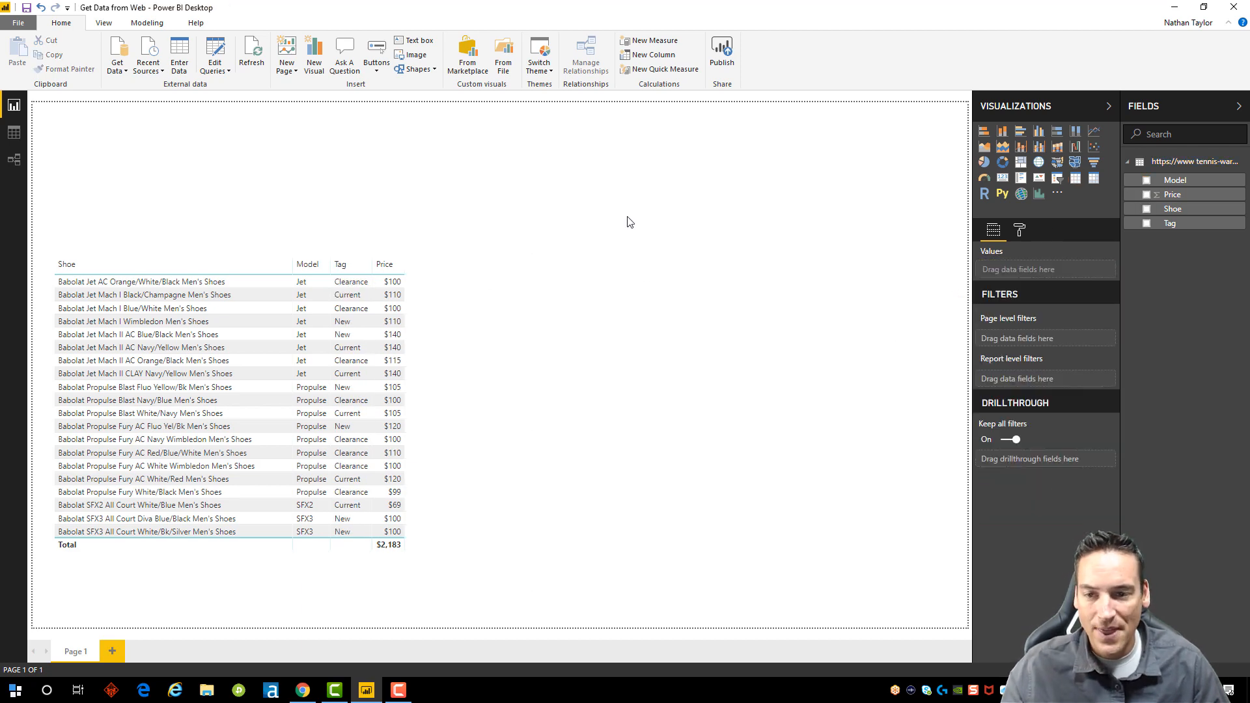
pyautogui.click(1057, 177)
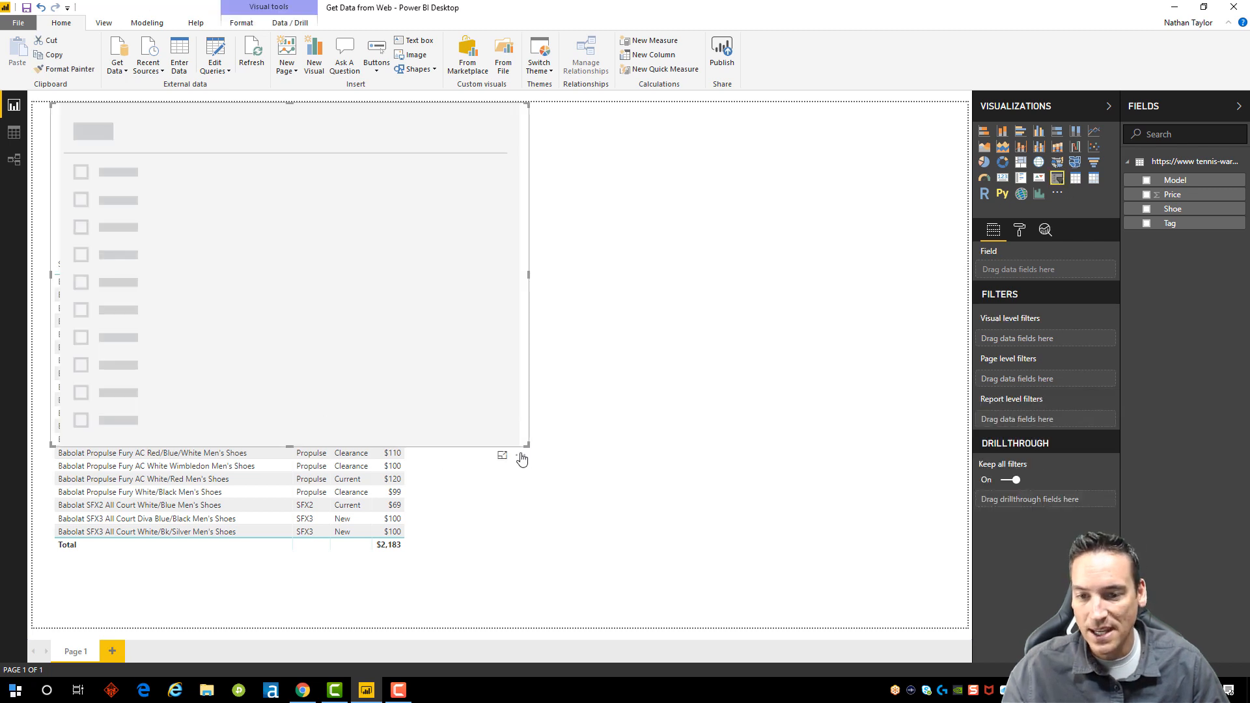
pyautogui.moveTo(527, 446); pyautogui.dragTo(365, 206)
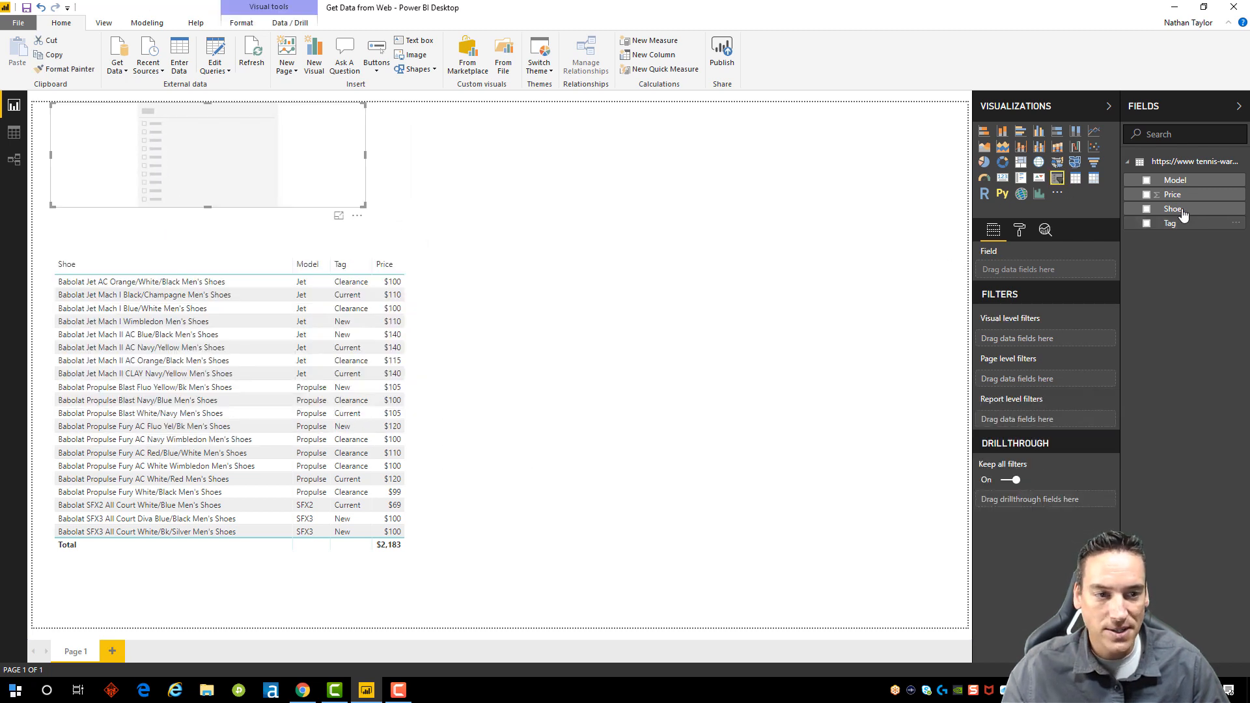
pyautogui.moveTo(1165, 195); pyautogui.dragTo(260, 150)
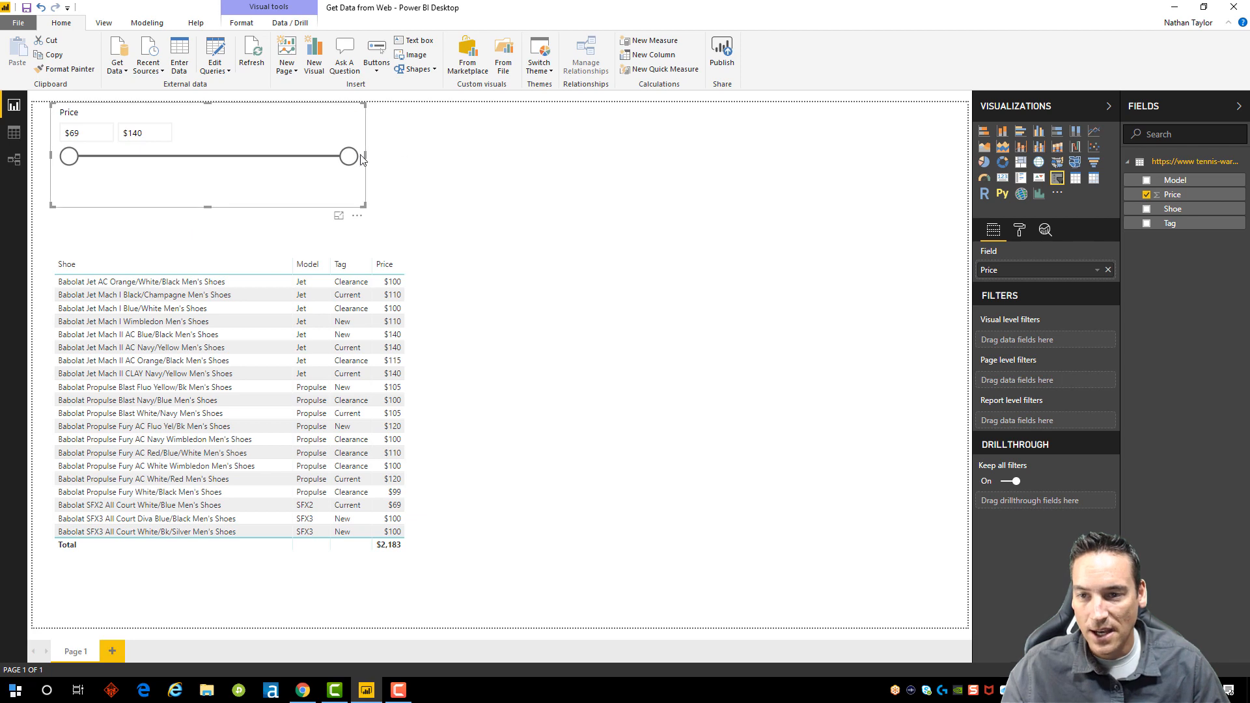
# Step: Set the Price field to 0 decimal places and test the Price slicer's upper limit, returning it to $140
pyautogui.moveTo(350, 156)
pyautogui.mouseDown()
pyautogui.moveTo(196, 158)
pyautogui.moveTo(350, 157)
pyautogui.mouseUp()
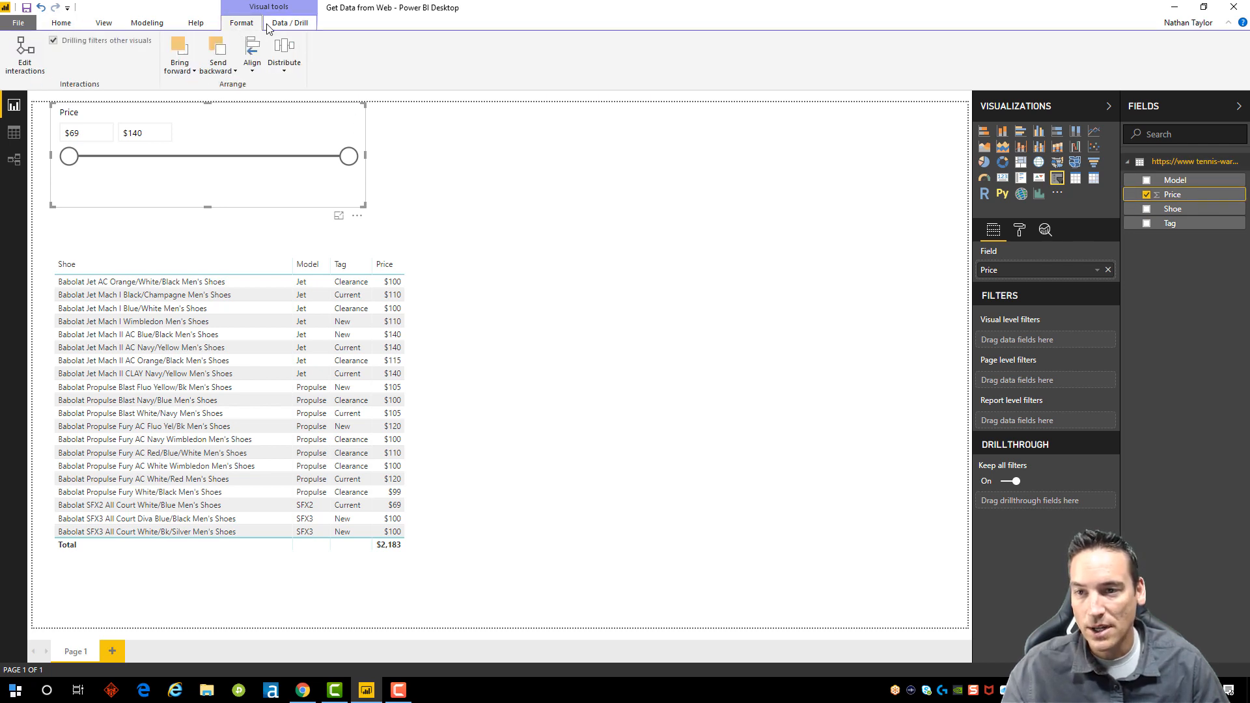
pyautogui.click(147, 23)
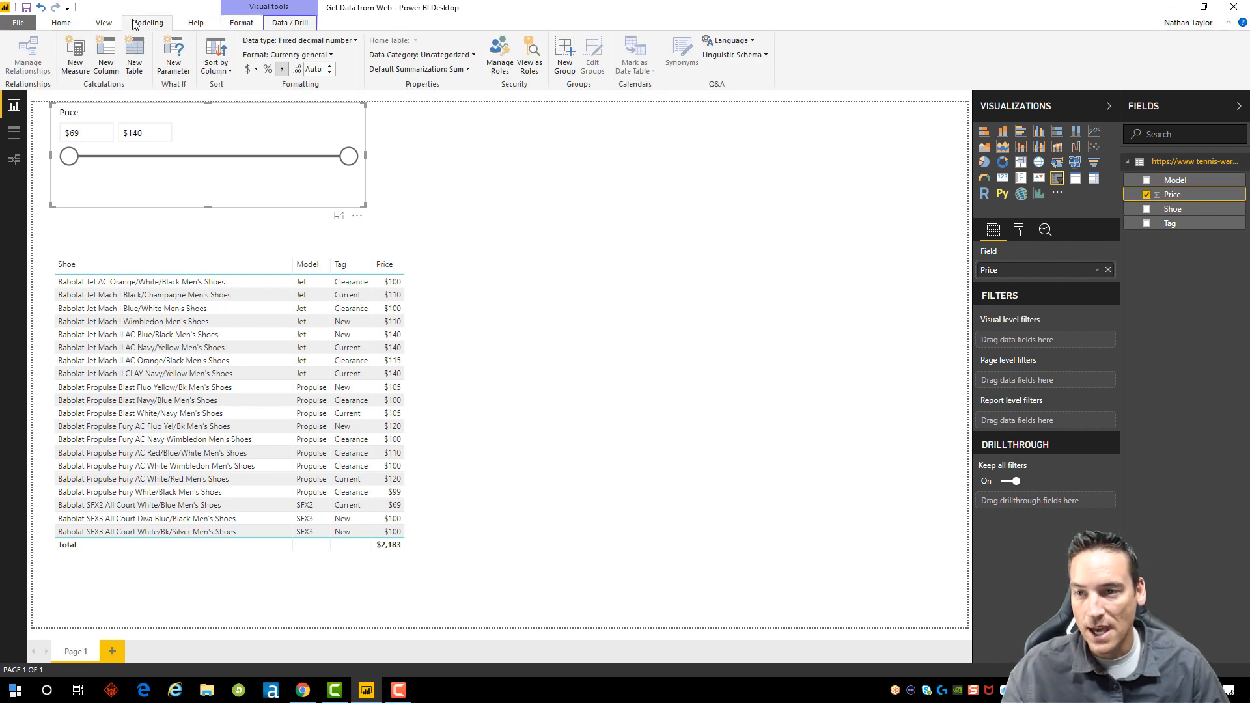
pyautogui.click(329, 71)
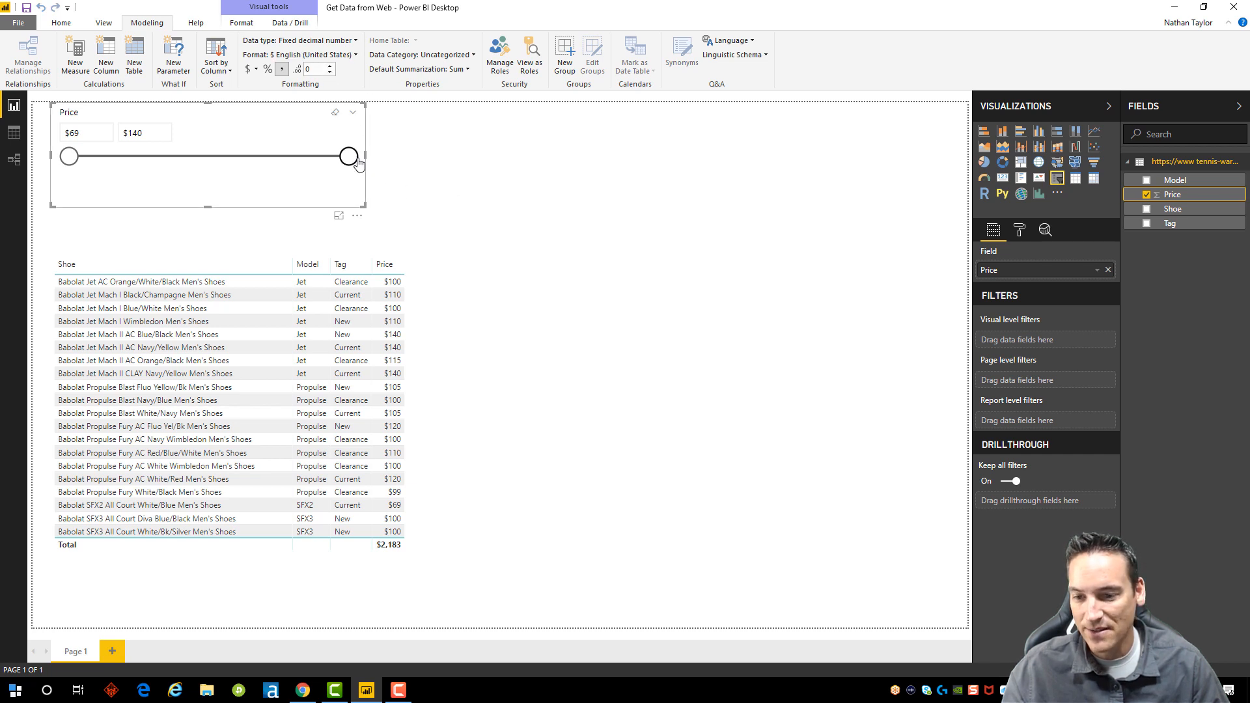
pyautogui.moveTo(358, 163)
pyautogui.mouseDown()
pyautogui.moveTo(203, 153)
pyautogui.moveTo(352, 167)
pyautogui.moveTo(324, 171)
pyautogui.moveTo(354, 168)
pyautogui.moveTo(231, 156)
pyautogui.moveTo(373, 160)
pyautogui.mouseUp()
pyautogui.click(374, 176)
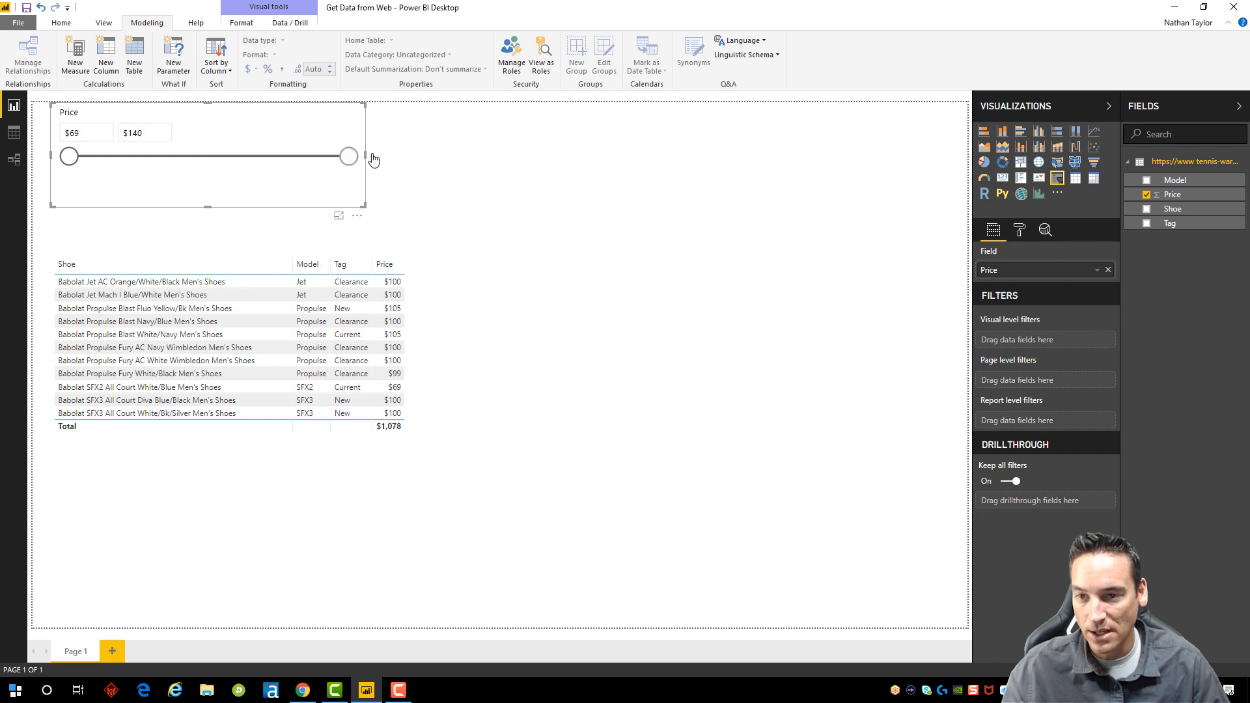
# Step: Add a second slicer beside the Price slicer and fill it with the Tag field
pyautogui.click(390, 164)
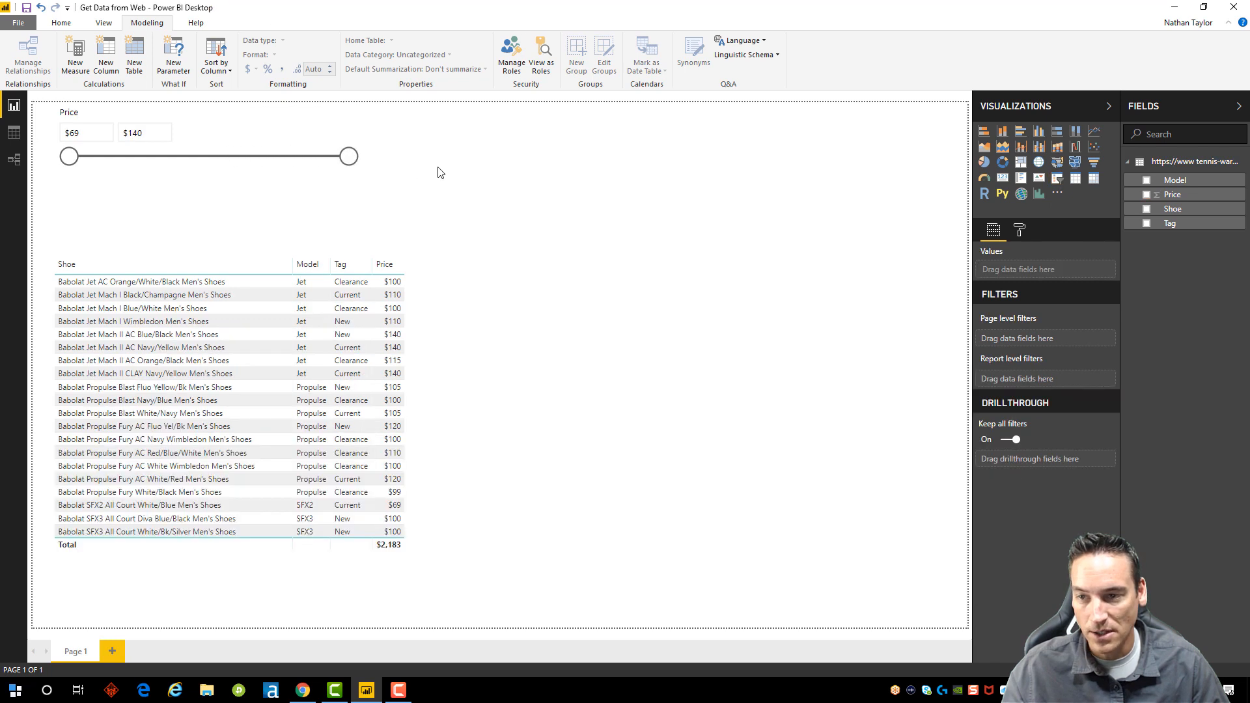
pyautogui.click(1056, 182)
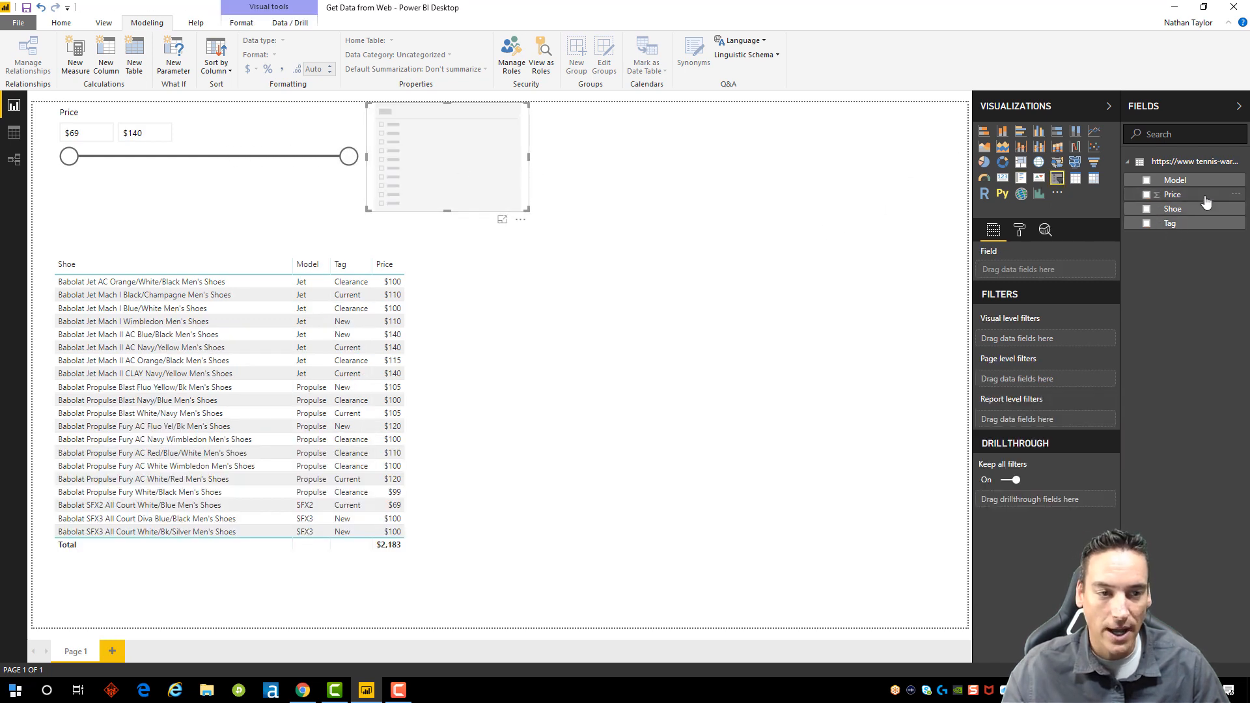
pyautogui.click(1191, 182)
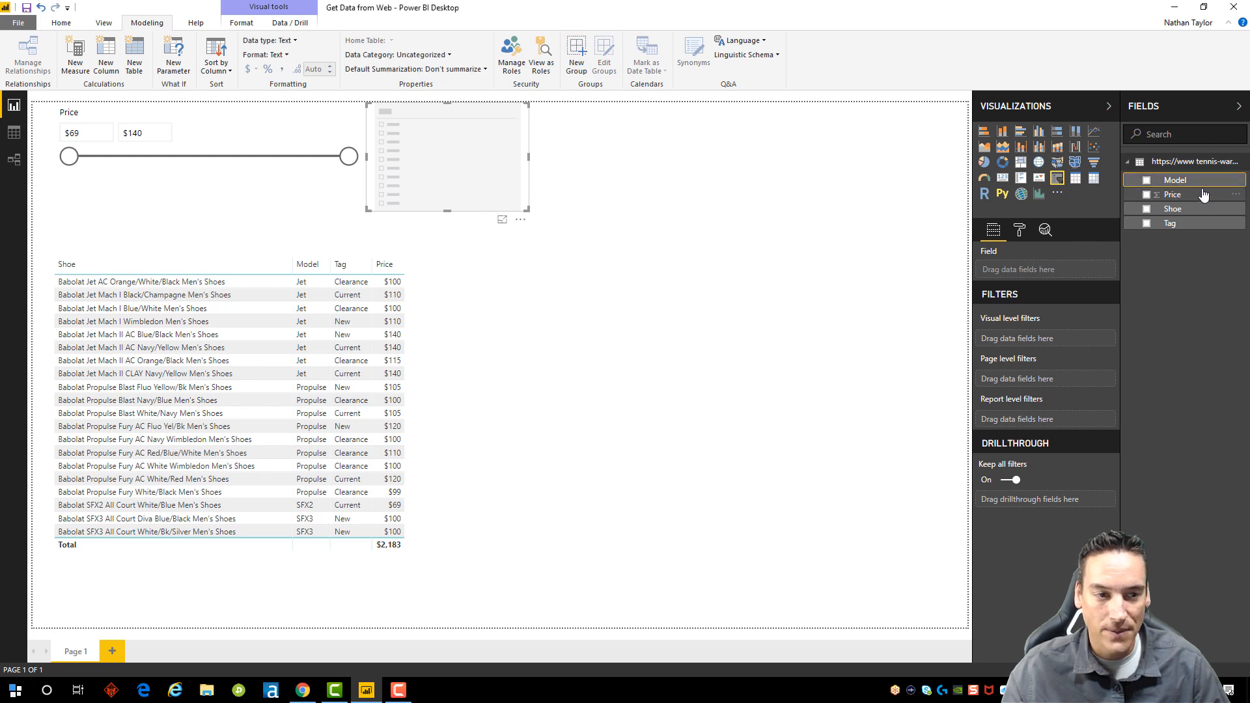
pyautogui.moveTo(1170, 223); pyautogui.dragTo(443, 151)
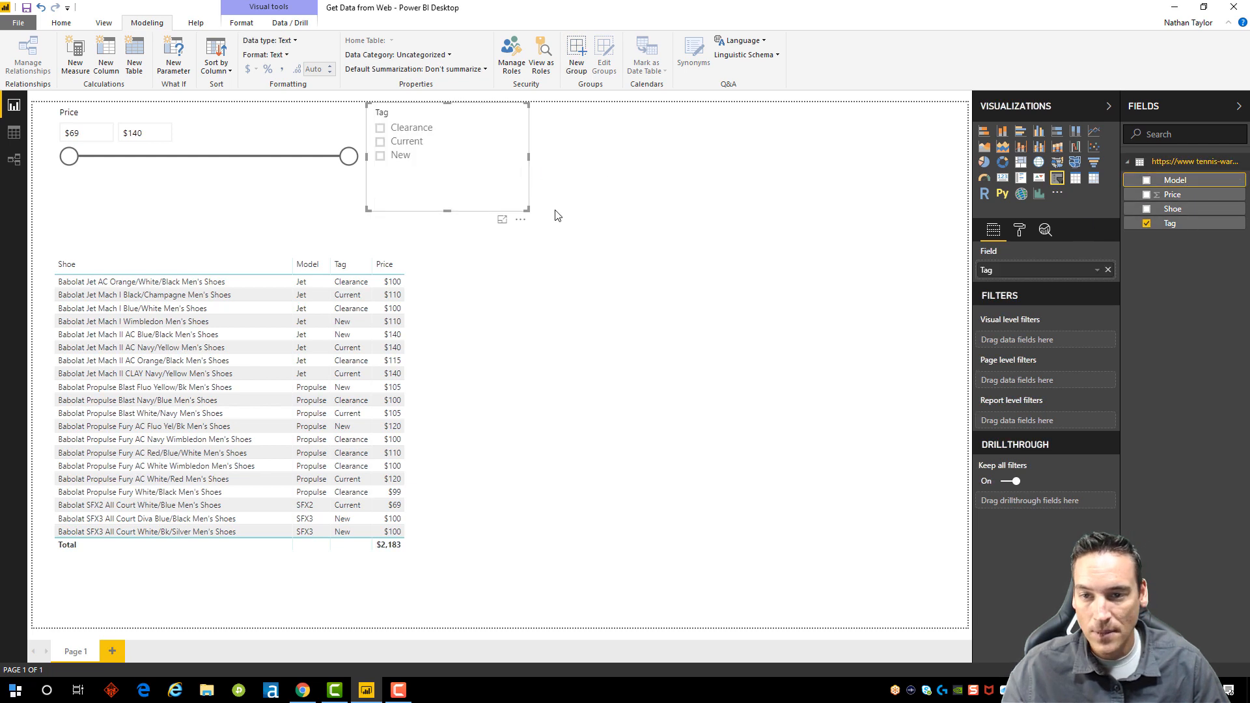
# Step: Test the Tag slicer with the Clearance, Current and New options and clear every selection
pyautogui.click(382, 130)
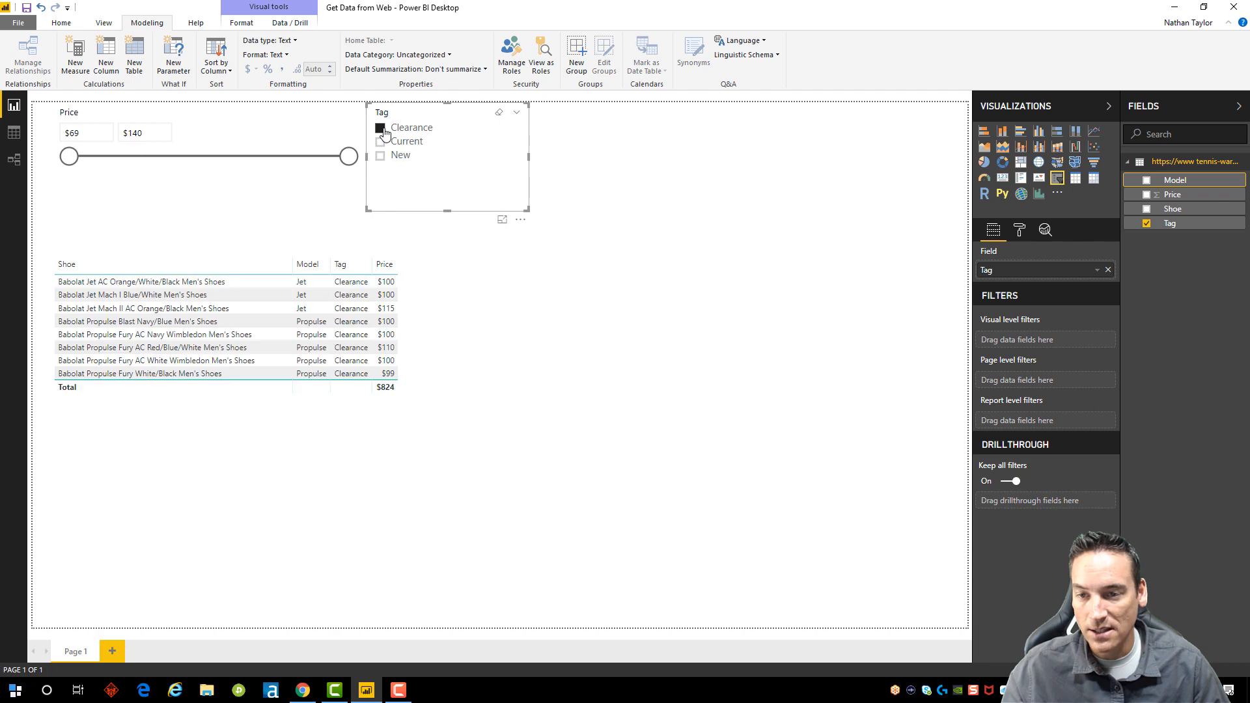
pyautogui.click(383, 129)
pyautogui.click(380, 142)
pyautogui.click(381, 154)
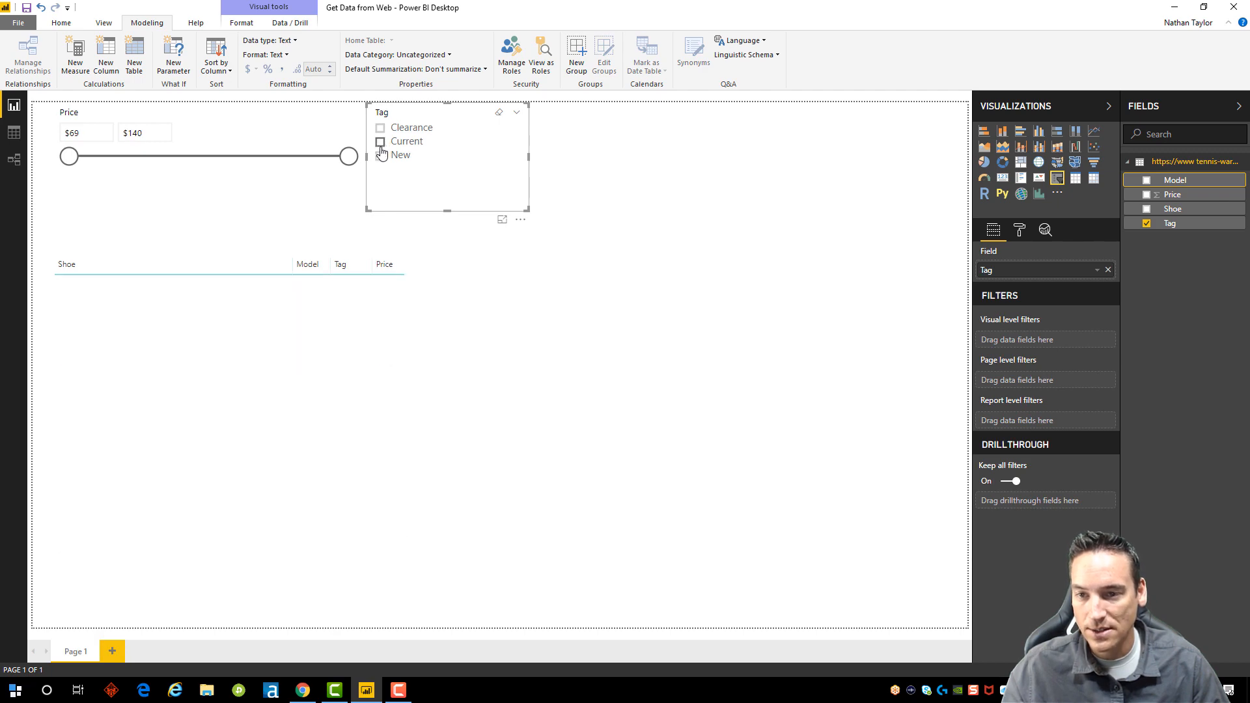
pyautogui.click(380, 159)
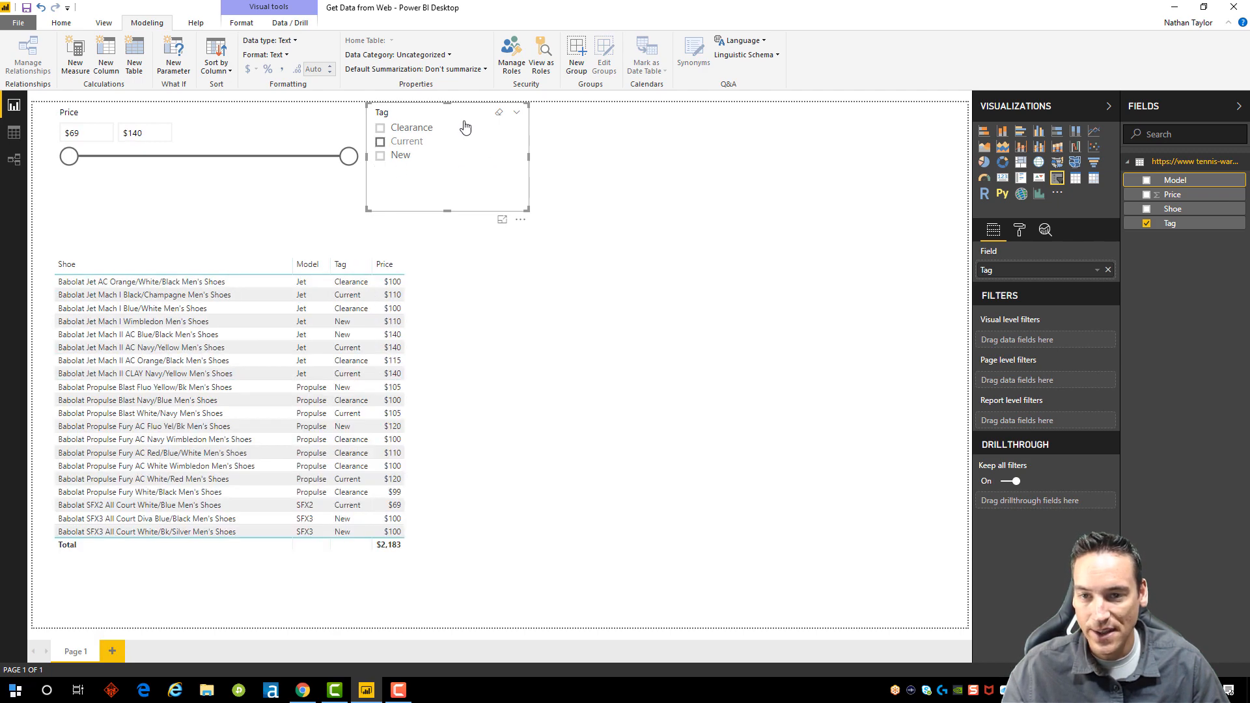
# Step: Reduce the height of the Tag slicer slightly and deselect it
pyautogui.moveTo(524, 210); pyautogui.dragTo(528, 196)
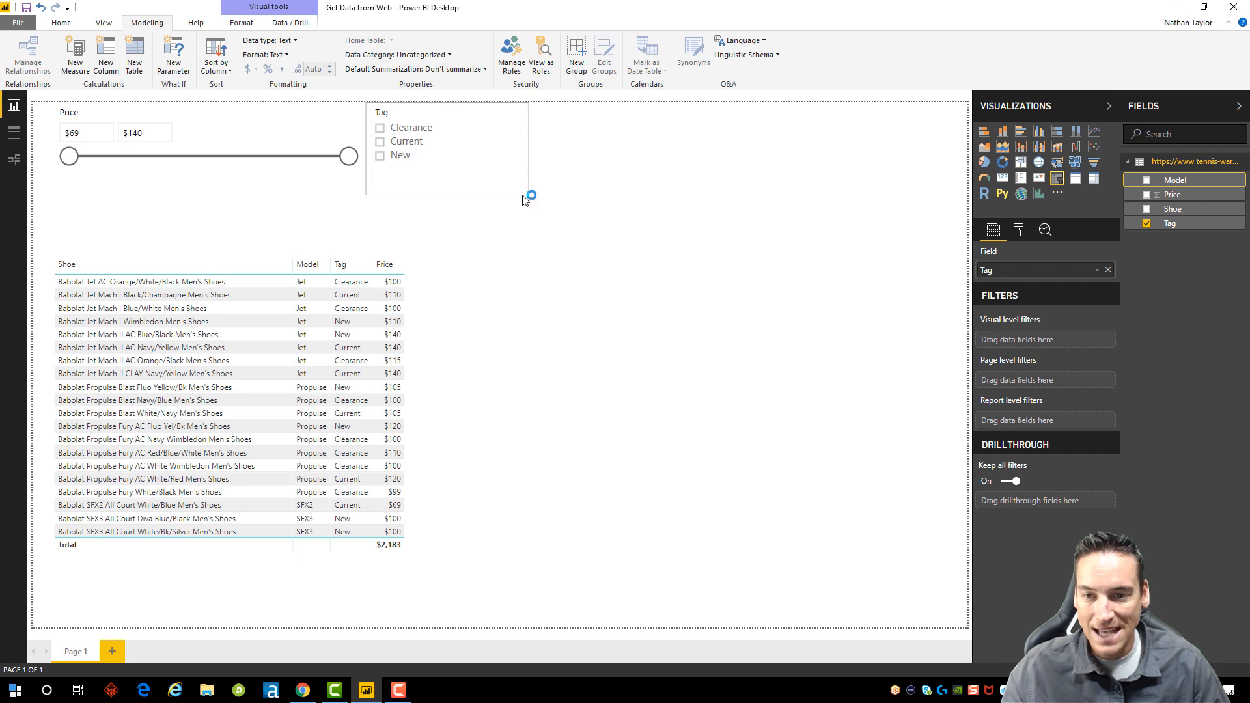
pyautogui.click(688, 216)
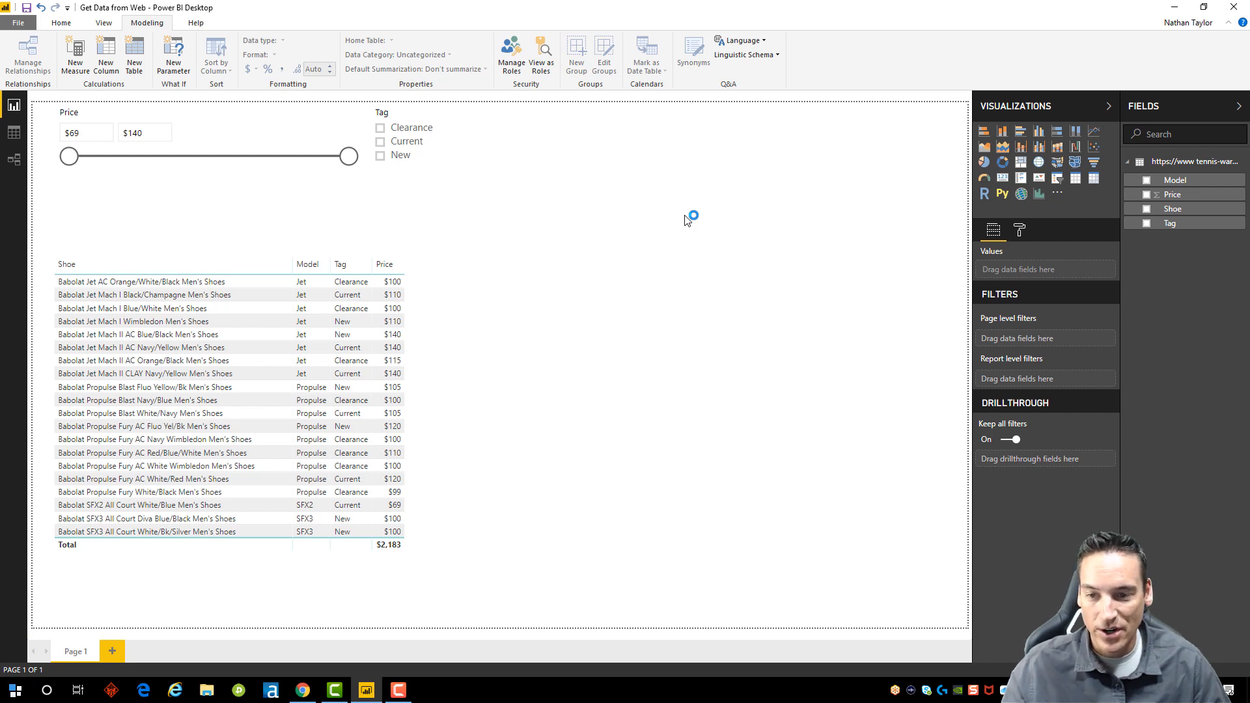
# Step: Look up the histogram visual in the custom visuals marketplace with the search text Hist, and close the marketplace without adding anything
pyautogui.click(1057, 195)
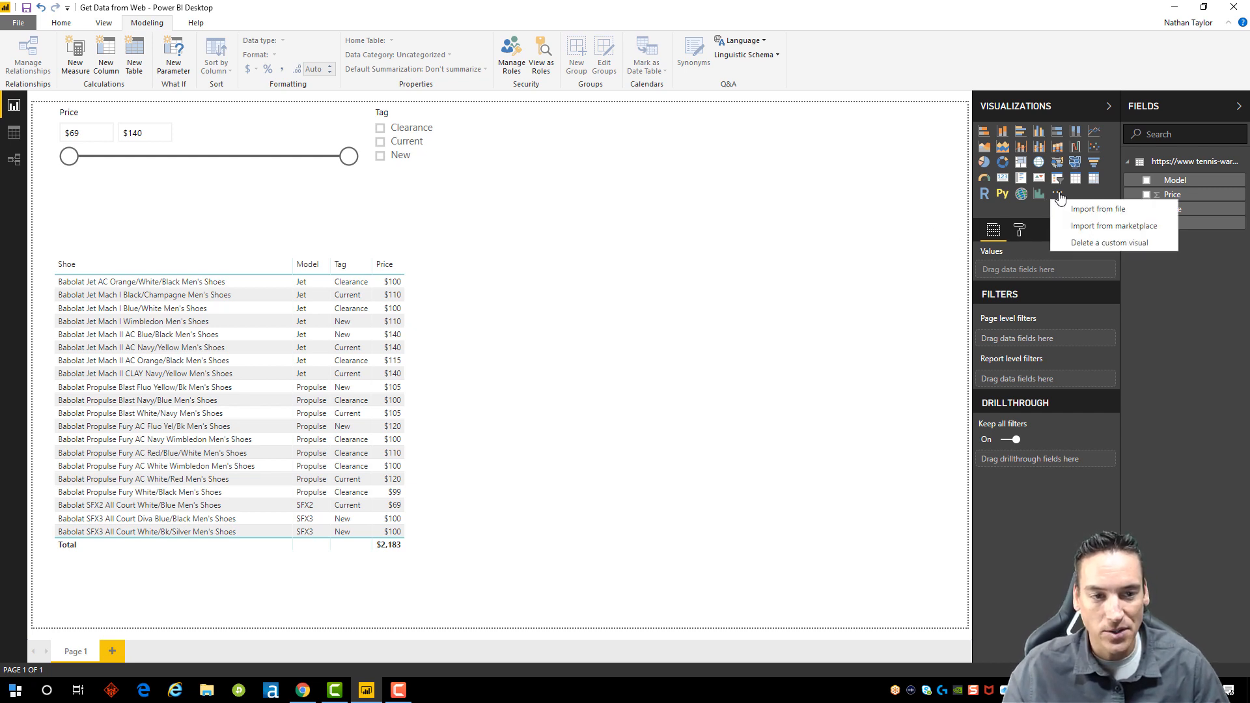
pyautogui.click(1086, 233)
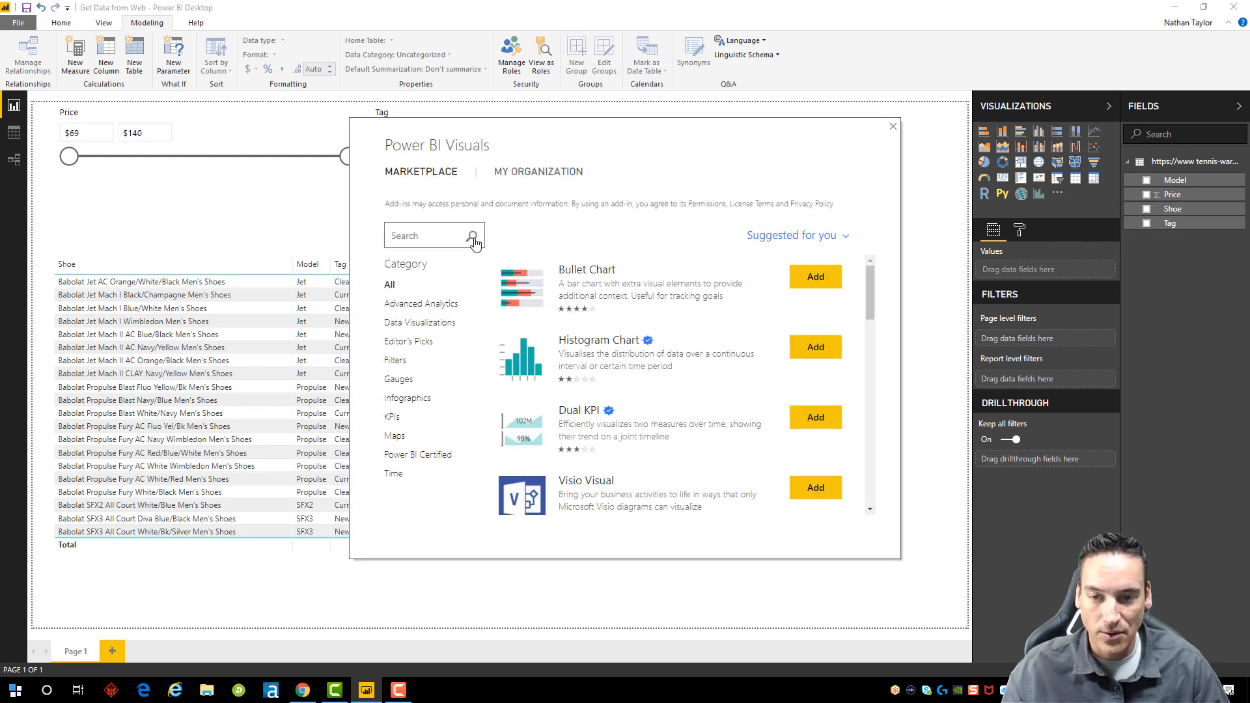
pyautogui.click(431, 236)
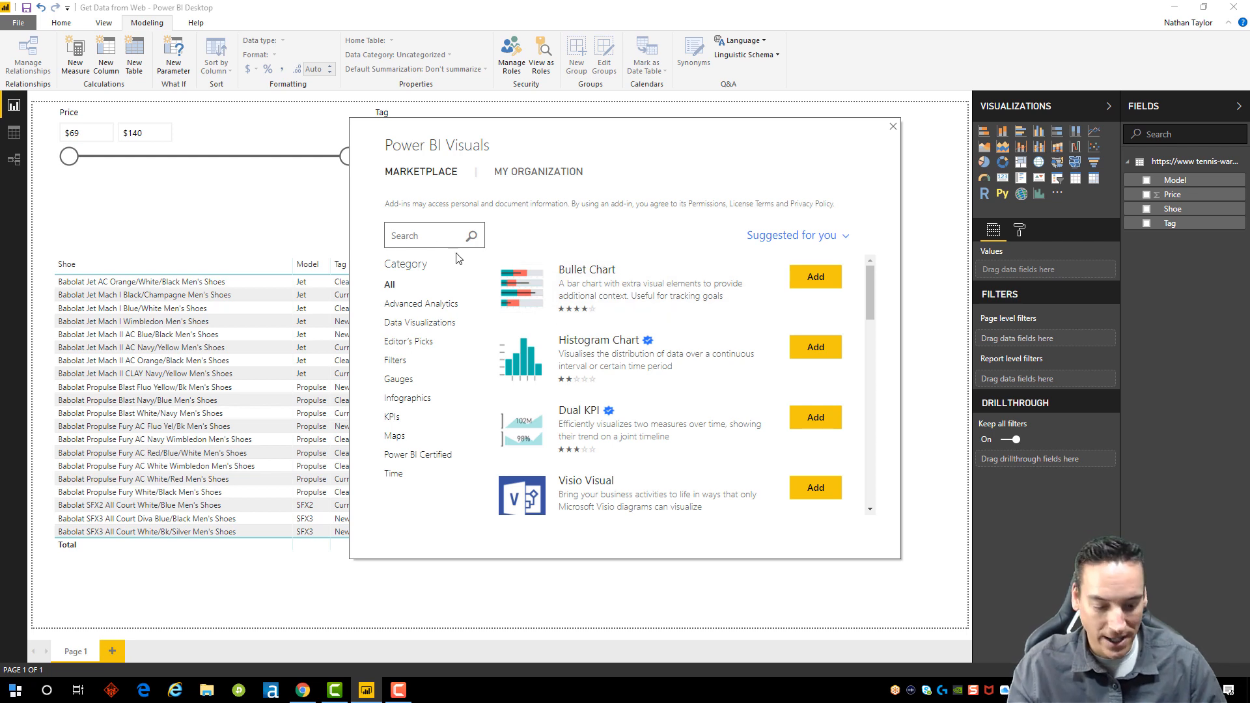
pyautogui.write('Hist')
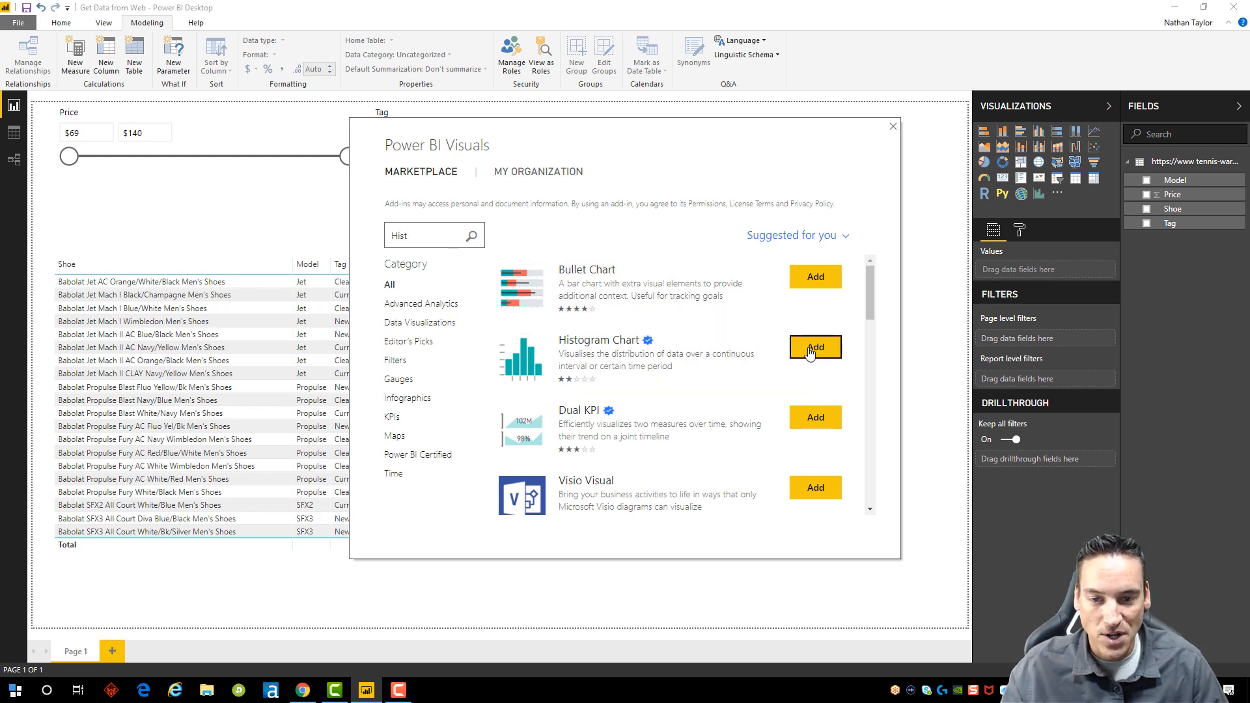
pyautogui.click(893, 126)
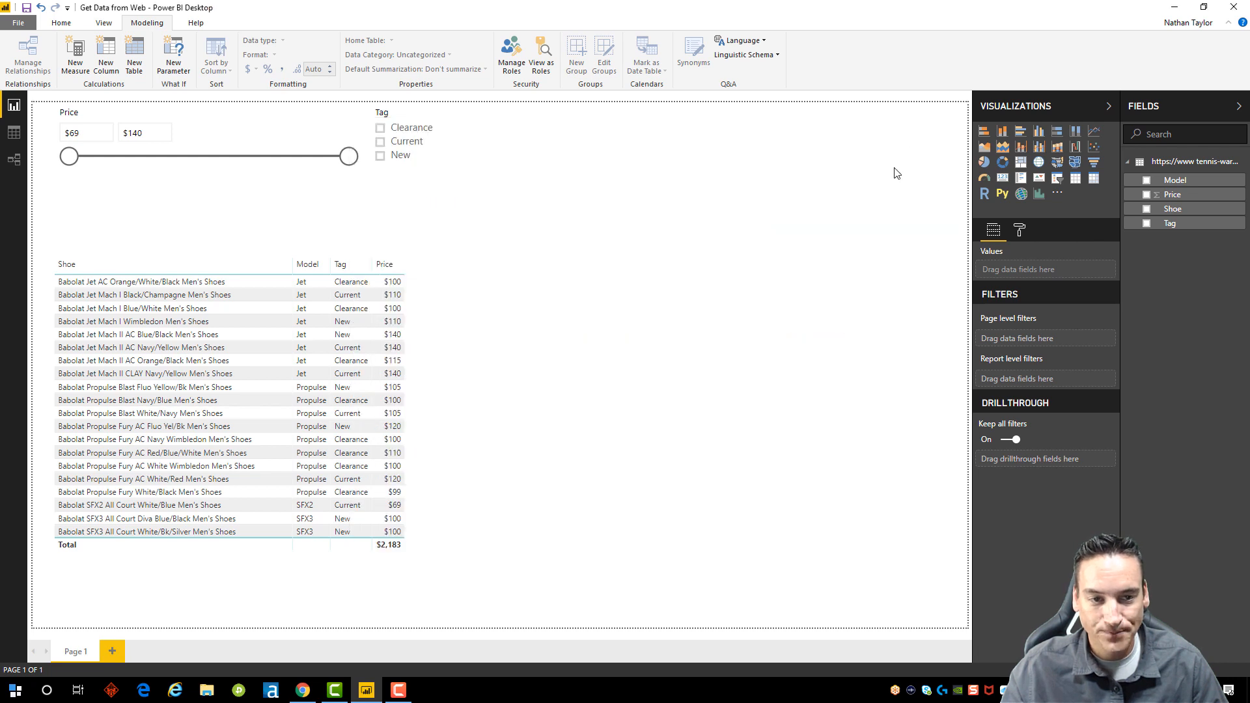
# Step: Add a histogram chart of Price beside the table visual, enlarged to about the height of the table
pyautogui.click(1038, 194)
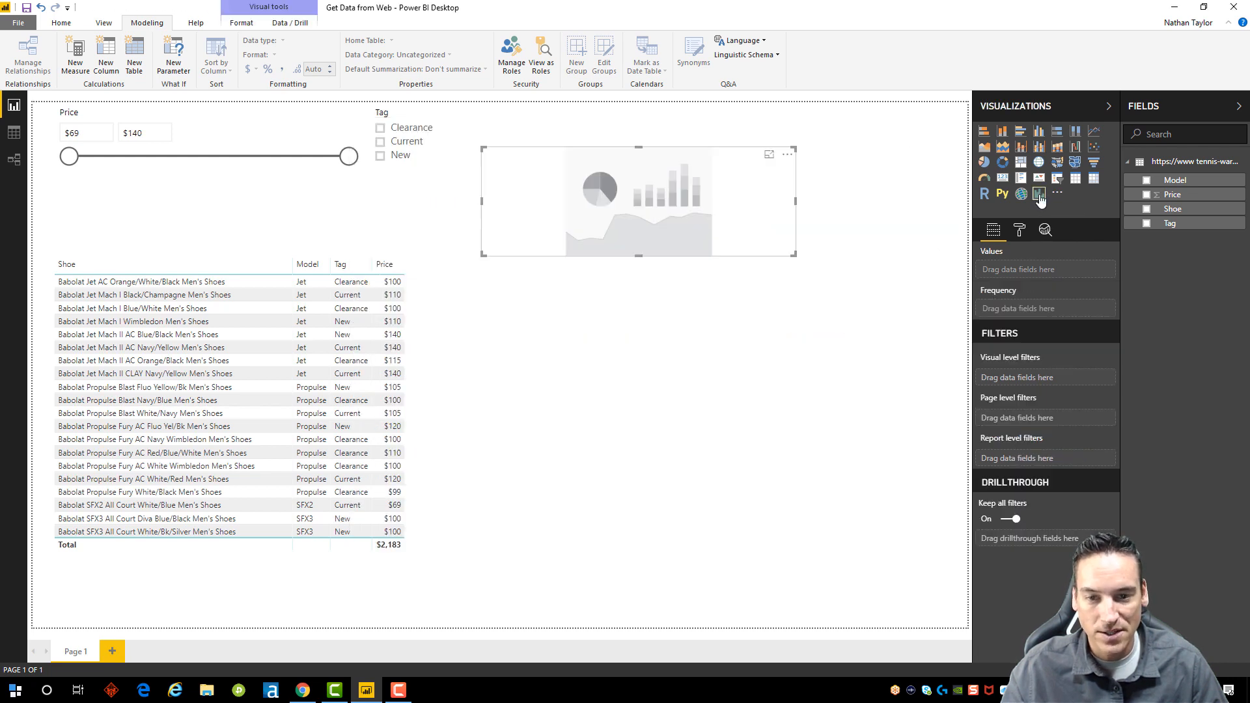
pyautogui.moveTo(711, 182); pyautogui.dragTo(710, 292)
pyautogui.moveTo(790, 365); pyautogui.dragTo(932, 540)
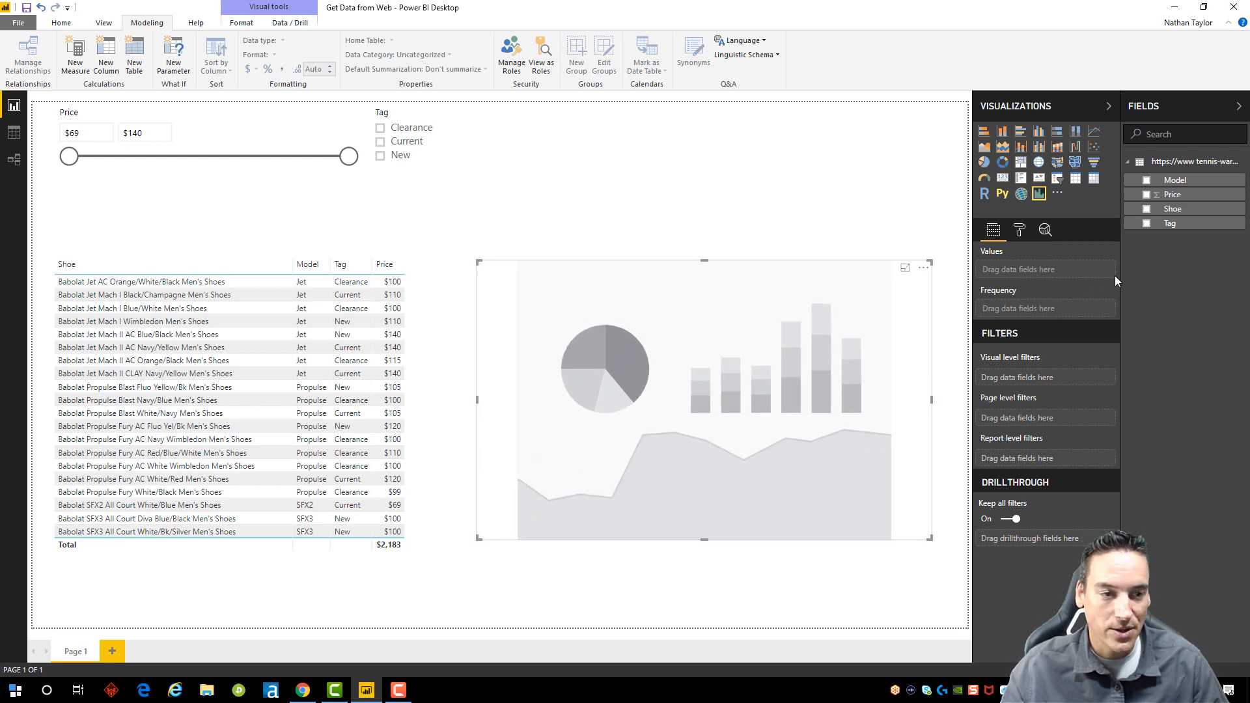
pyautogui.moveTo(1188, 200); pyautogui.dragTo(1071, 272)
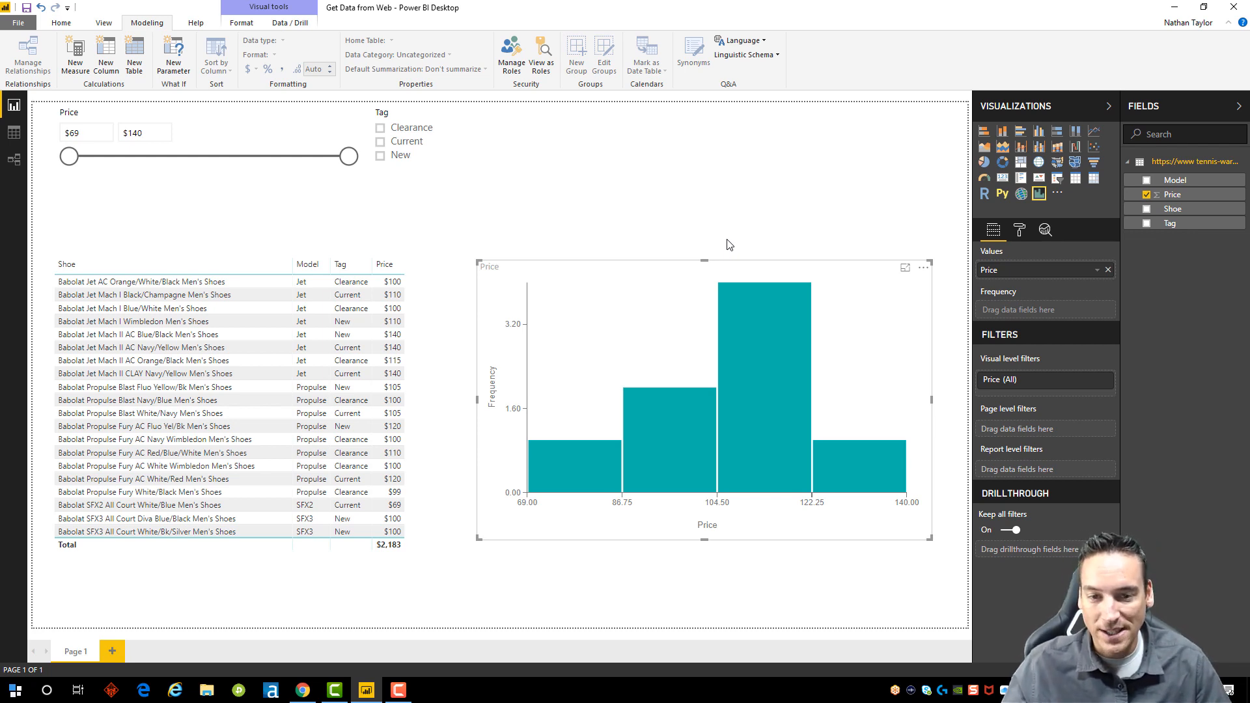
pyautogui.moveTo(593, 462)
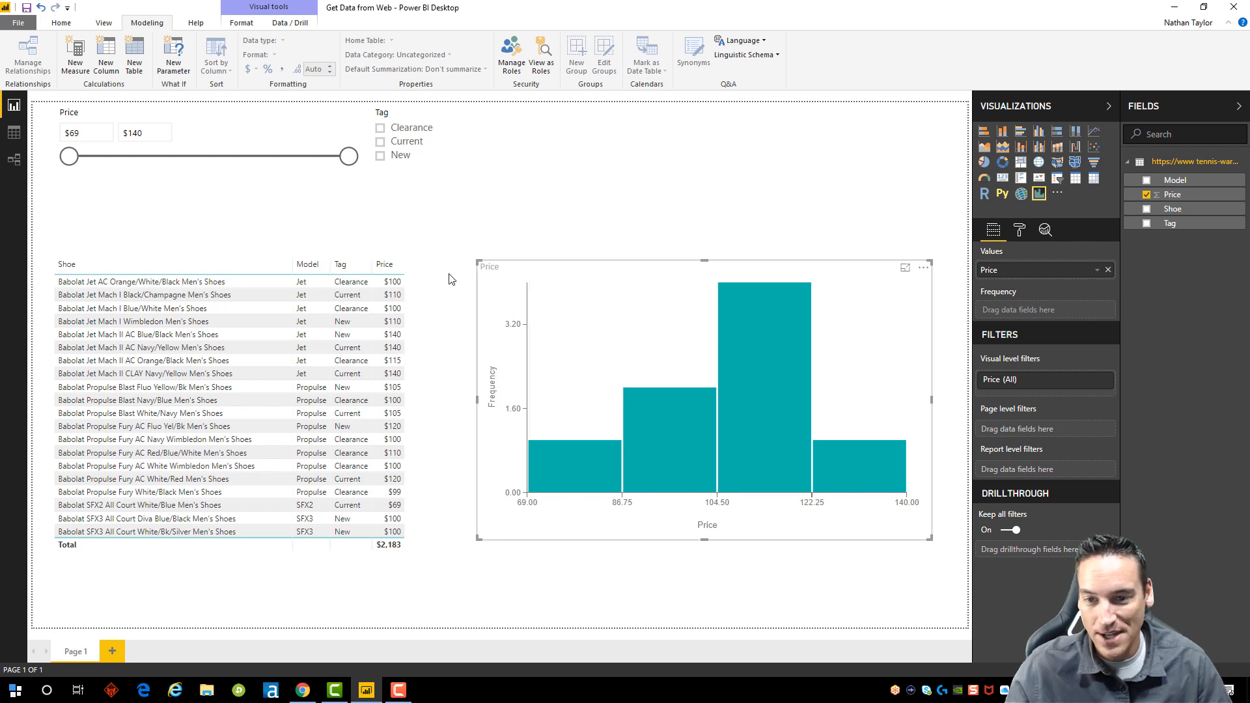
# Step: Narrow the table visual so its frame ends before the histogram
pyautogui.click(448, 294)
pyautogui.moveTo(528, 425); pyautogui.dragTo(453, 424)
# Step: Filter the report page to shoes tagged New with the Tag slicer
pyautogui.moveTo(749, 384)
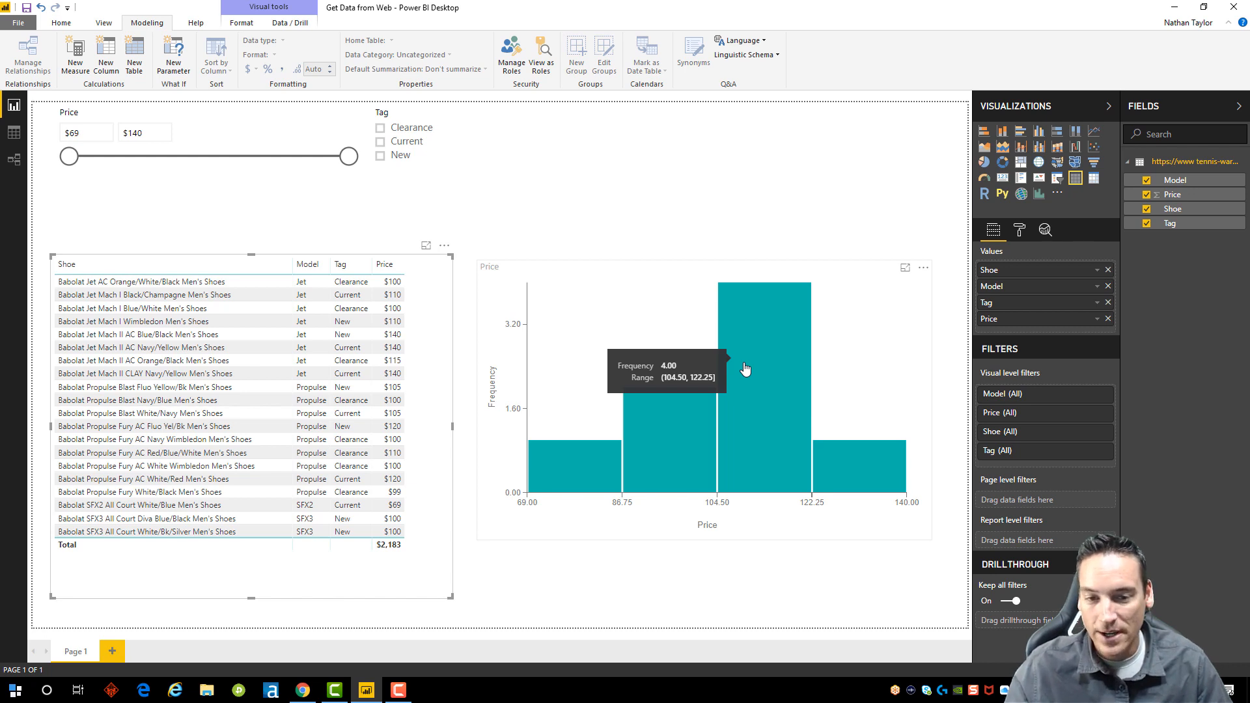
pyautogui.click(403, 158)
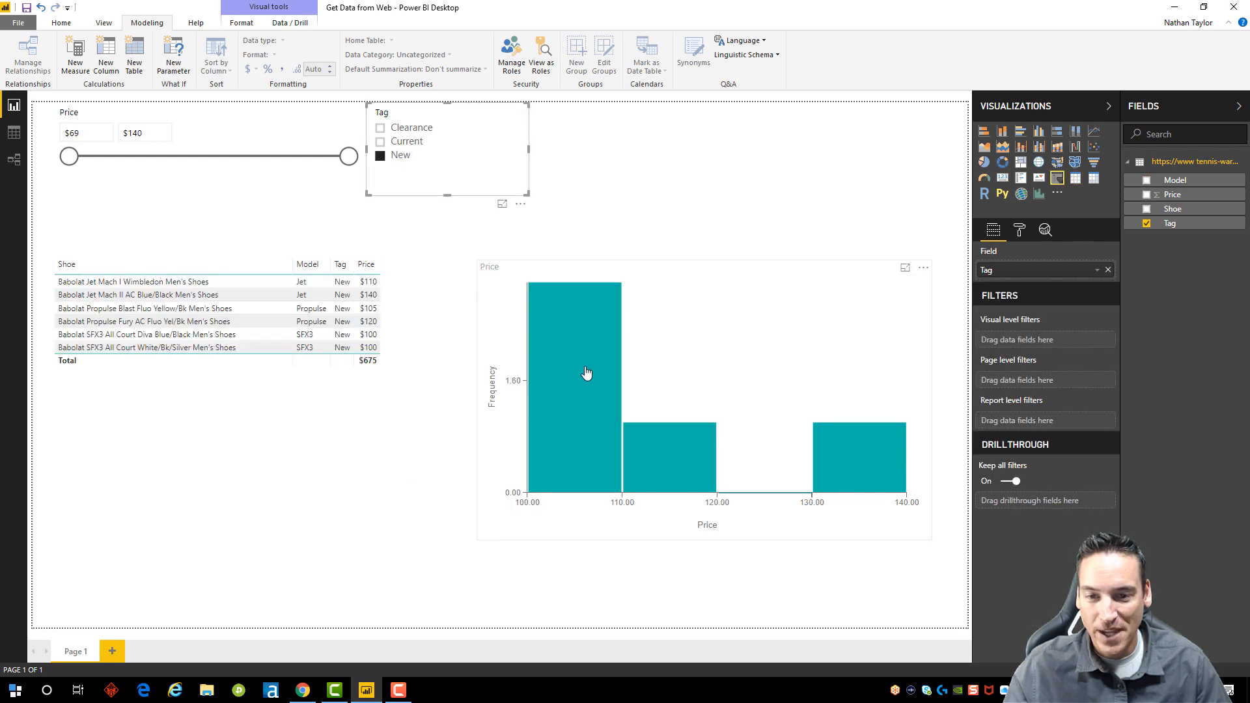
# Step: Examine the price histogram's bars for New, Current and Clearance shoes by switching the Tag slicer, ending on Clearance
pyautogui.moveTo(556, 366)
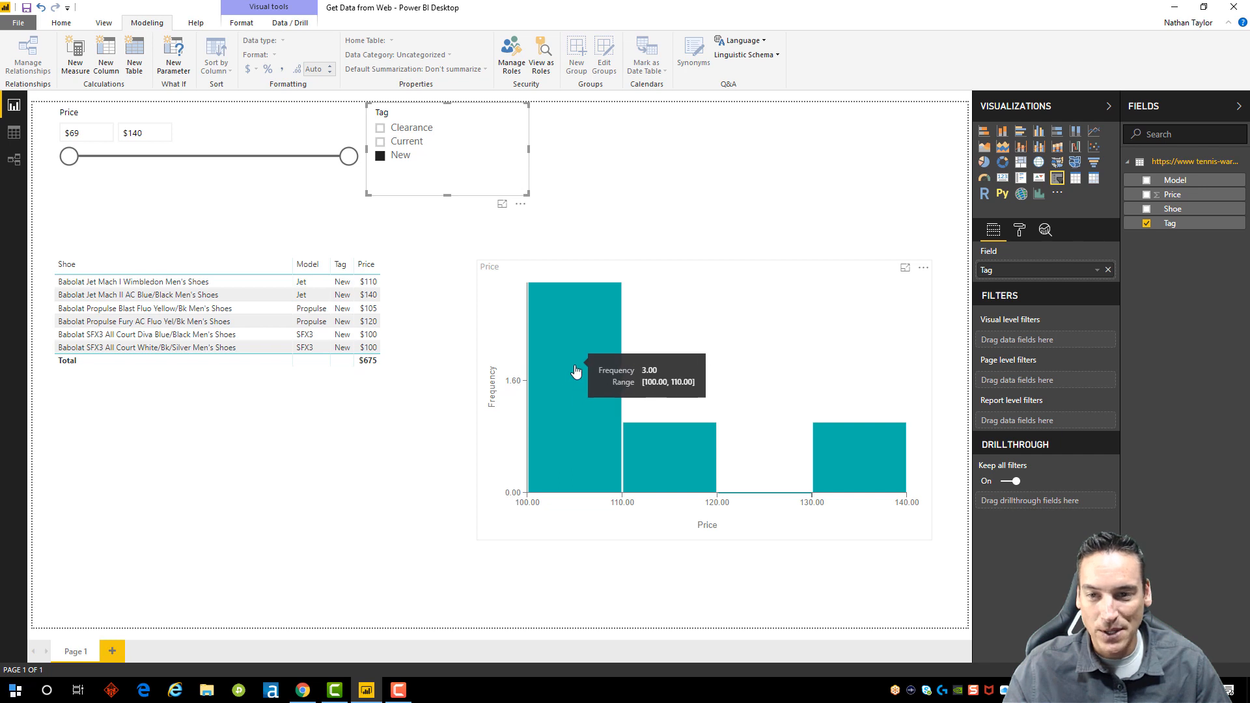
pyautogui.click(381, 142)
pyautogui.click(381, 156)
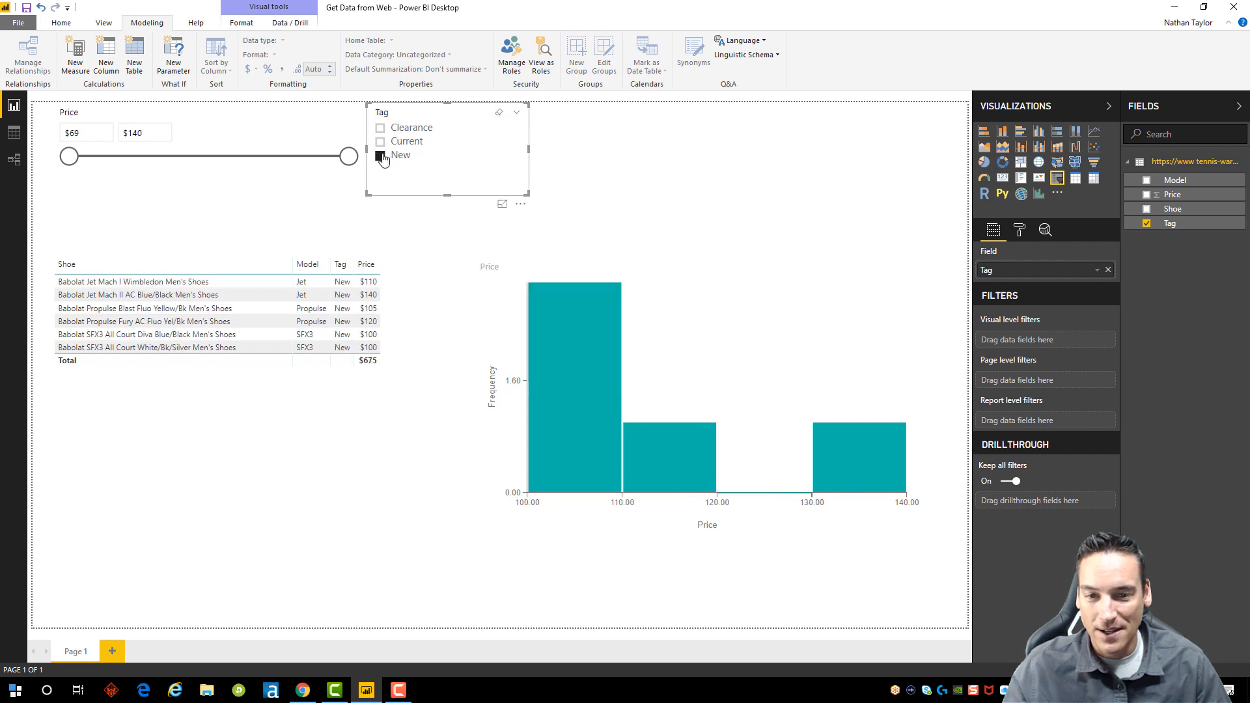
pyautogui.click(381, 141)
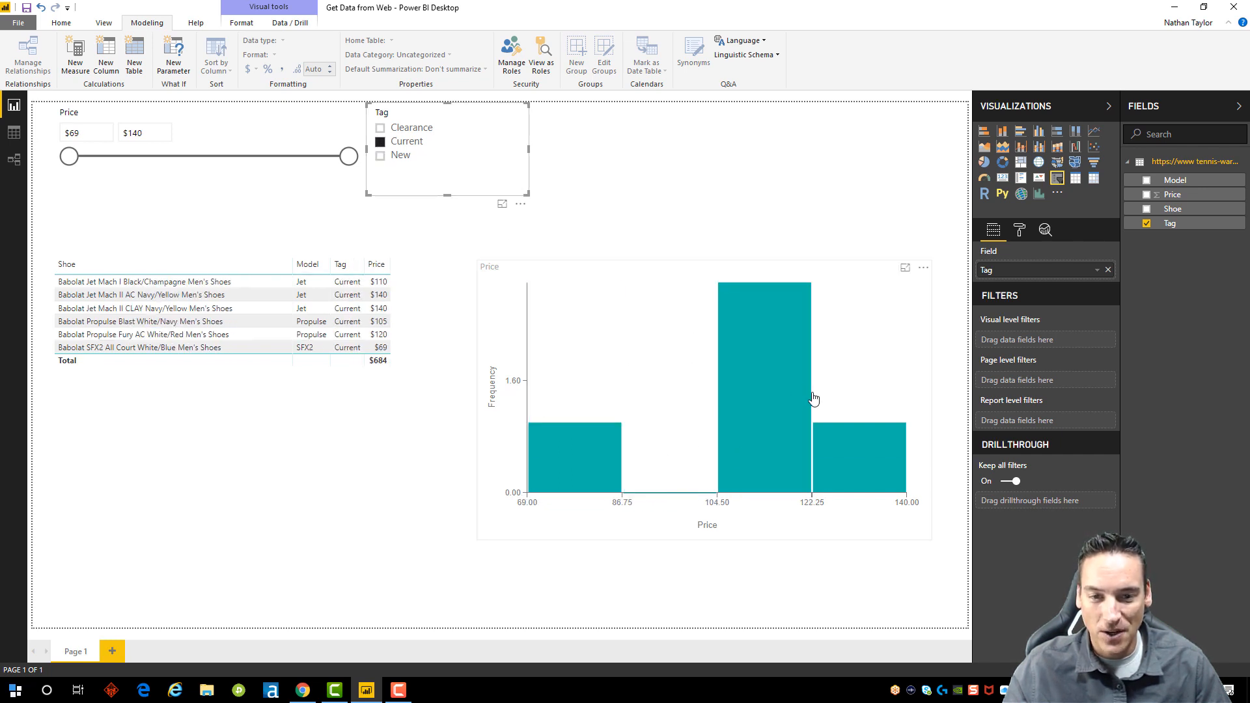
pyautogui.moveTo(790, 334)
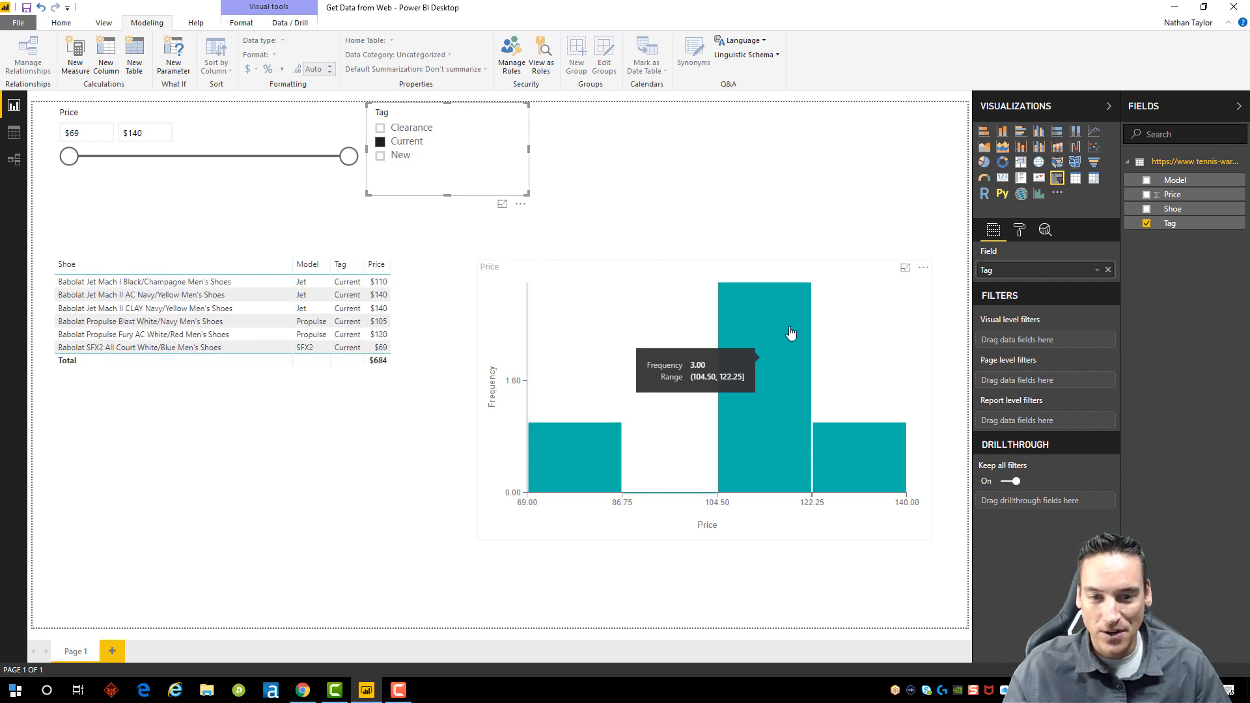
pyautogui.click(381, 129)
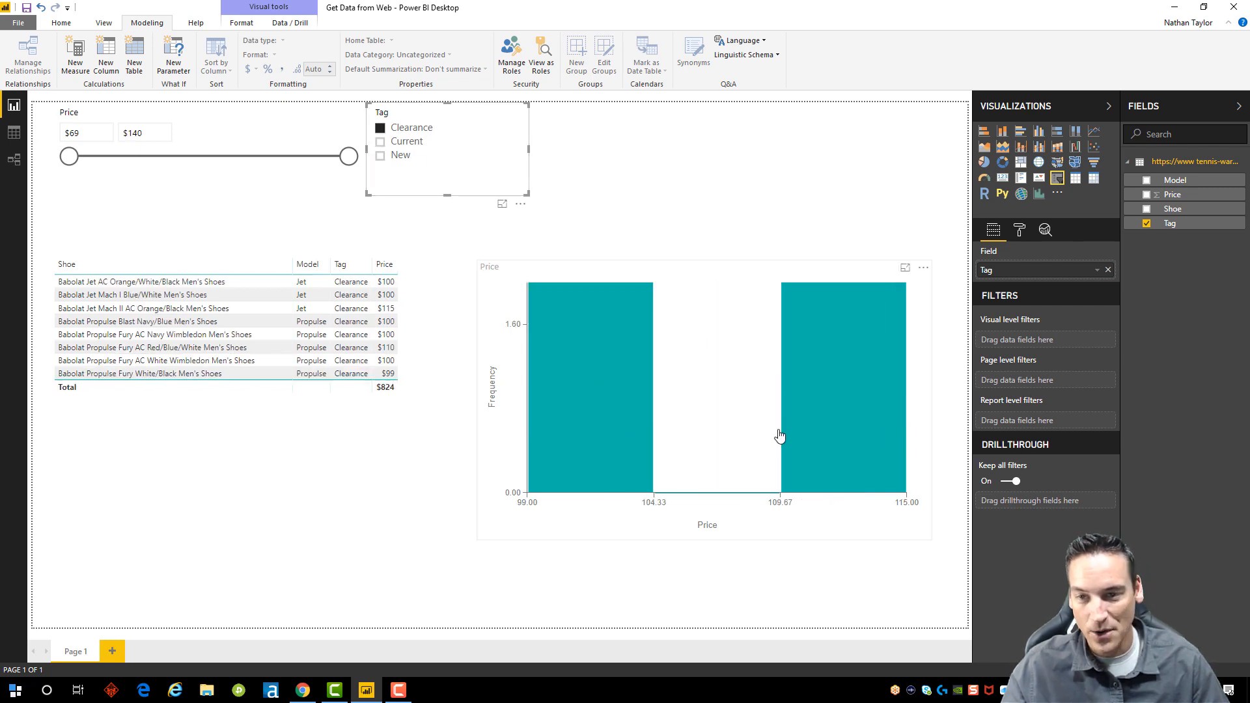
# Step: Add a card visual of Price above the histogram, narrowed to less than half its default width
pyautogui.click(658, 137)
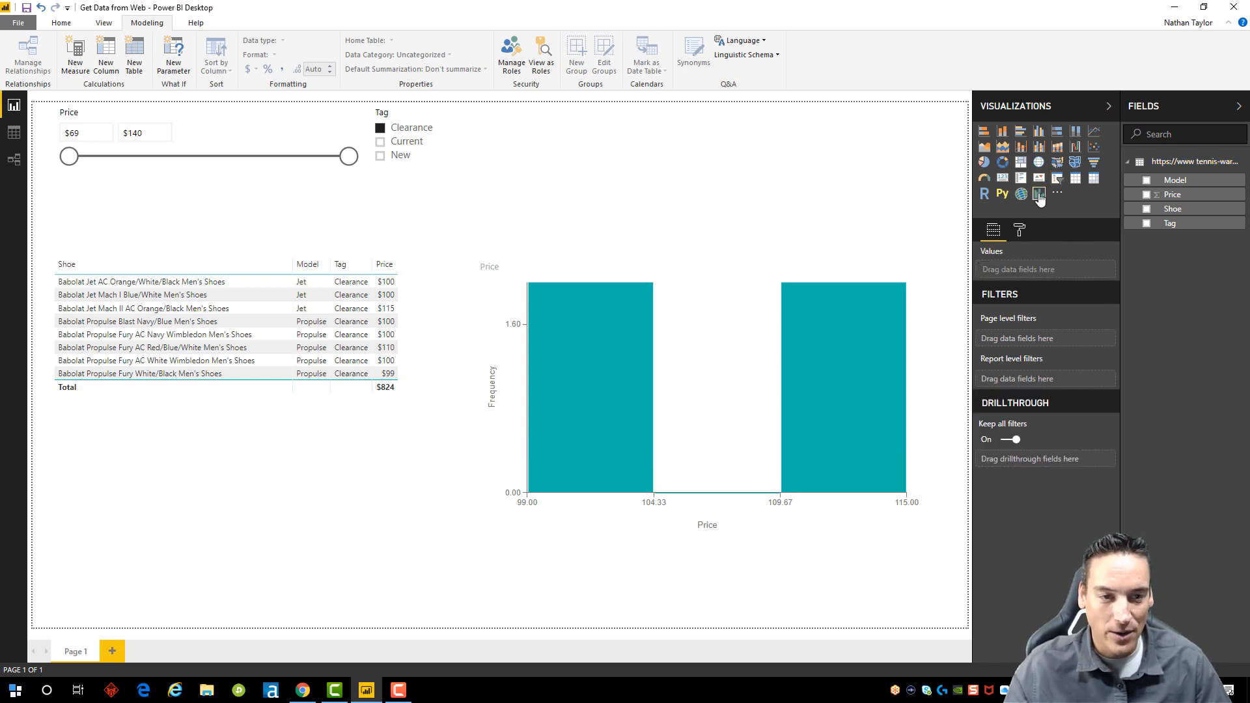
pyautogui.click(1003, 178)
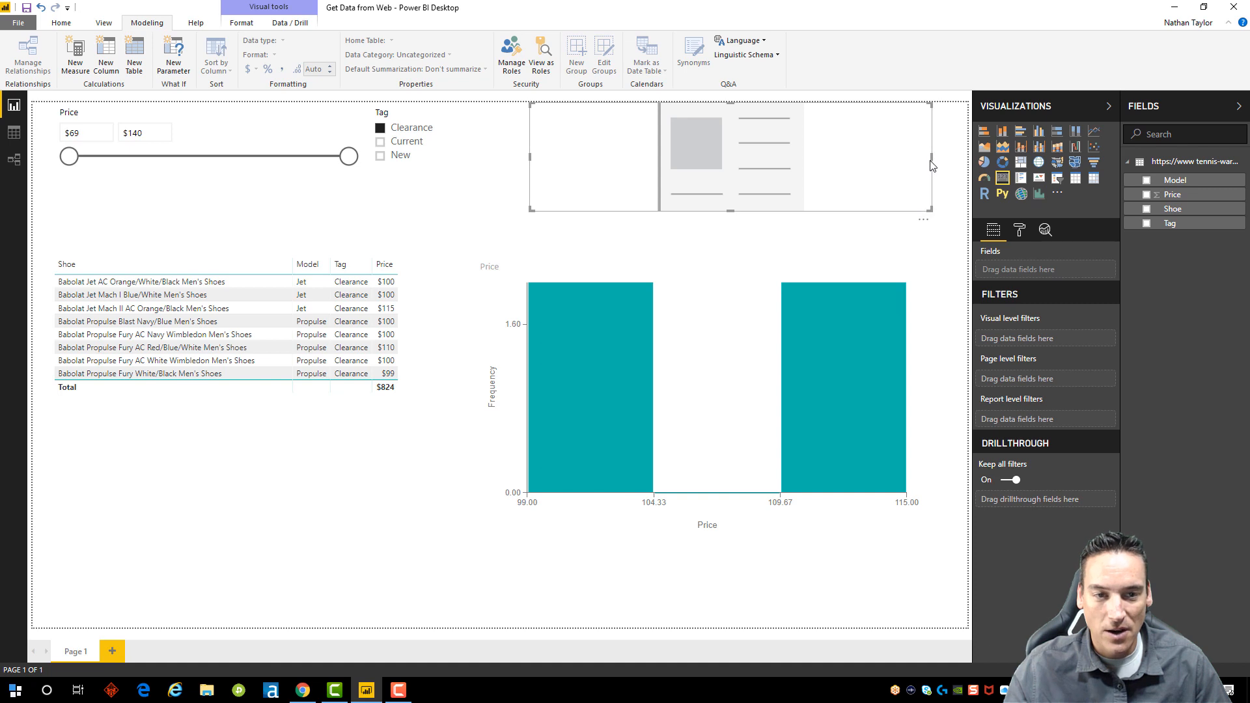
pyautogui.moveTo(931, 157); pyautogui.dragTo(692, 156)
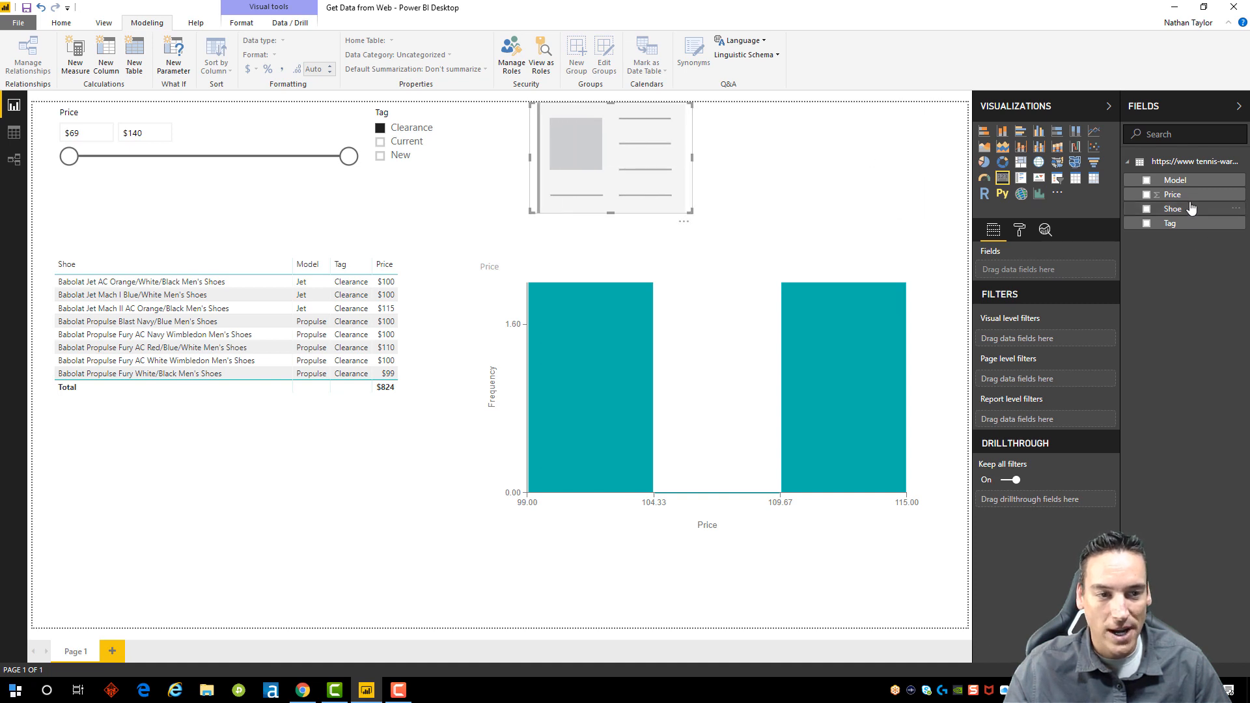
pyautogui.moveTo(1172, 194); pyautogui.dragTo(1035, 273)
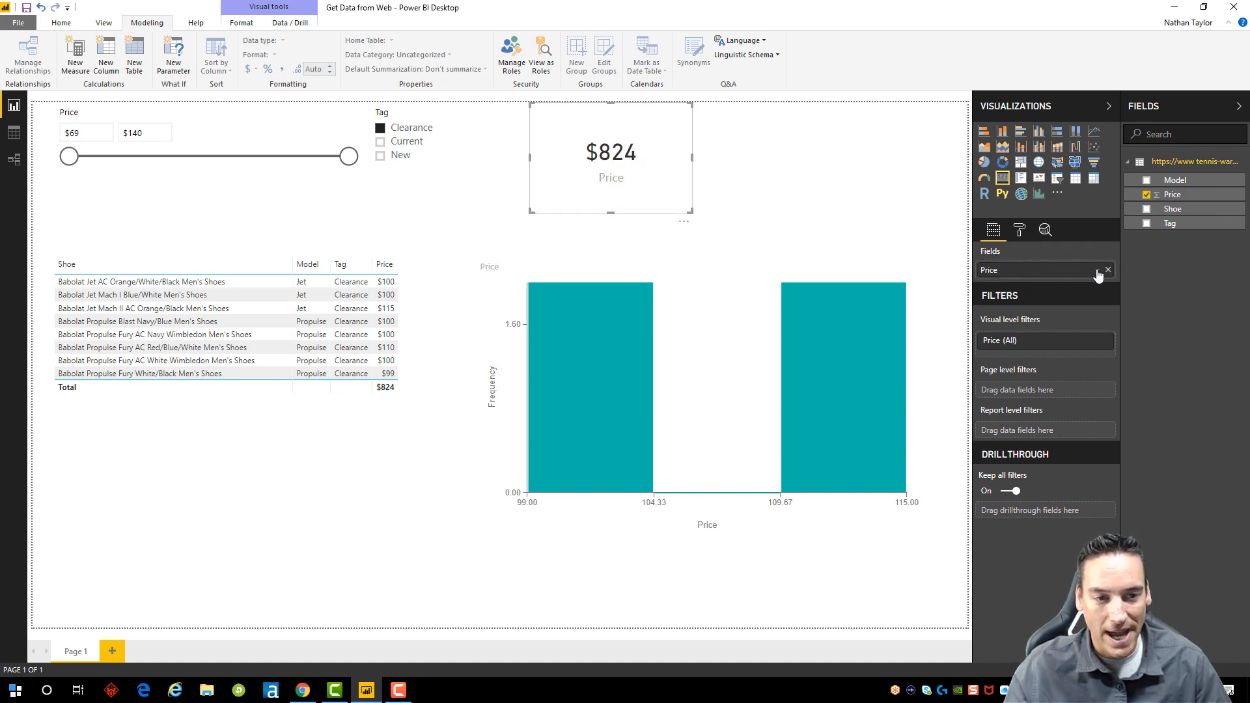
# Step: Summarize the card's Price field as Average and move the card to about the middle above the histogram
pyautogui.click(1106, 269)
pyautogui.click(1132, 326)
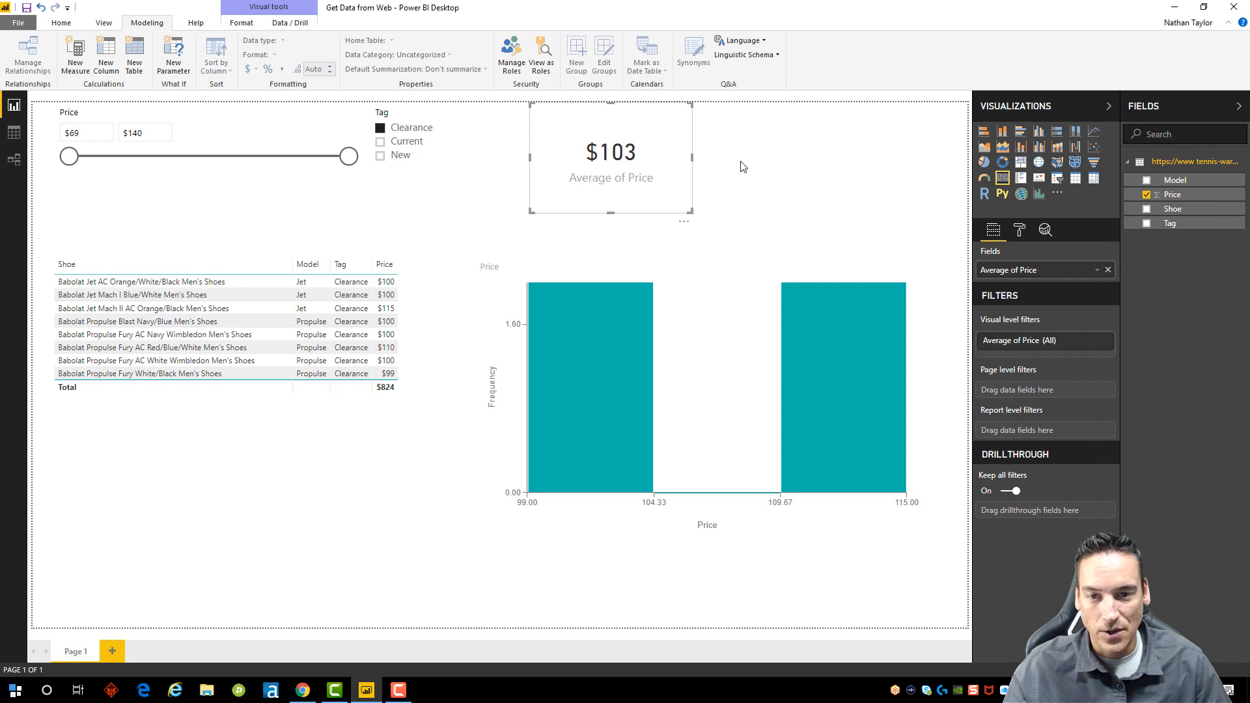
pyautogui.moveTo(647, 116); pyautogui.dragTo(770, 117)
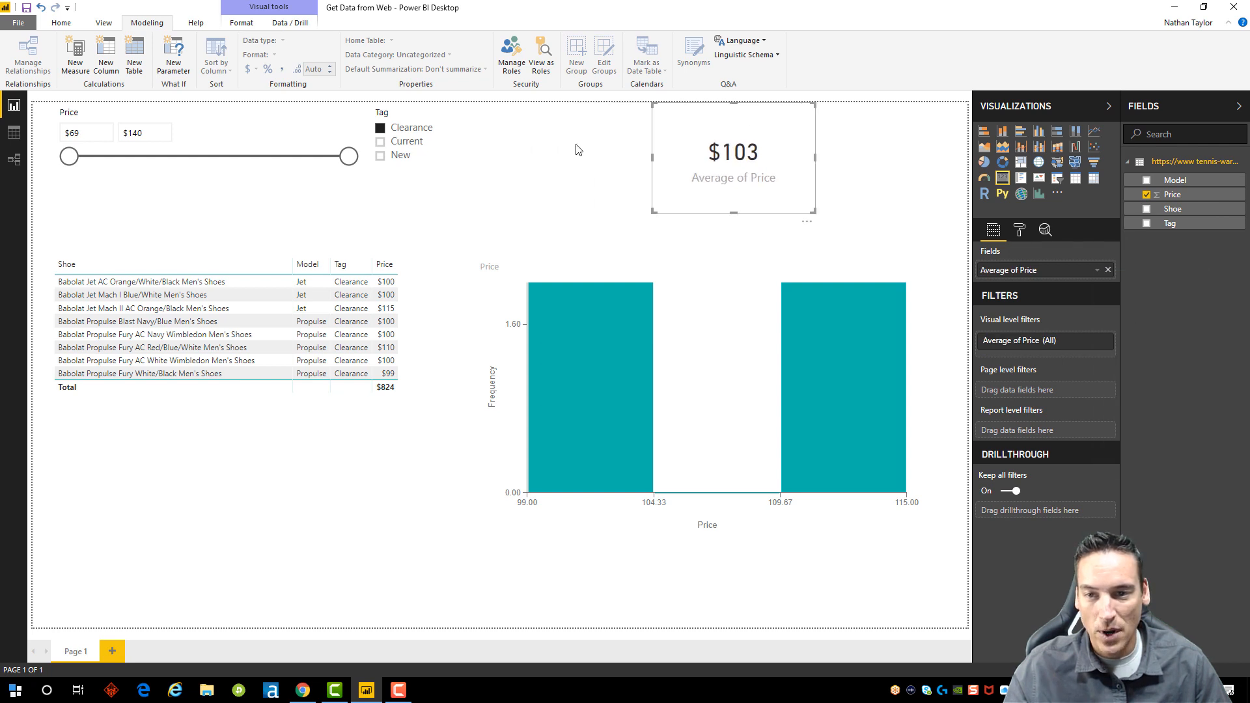
# Step: Compare the average price card across the Current, New and Clearance tags with the Tag slicer, ending on Clearance
pyautogui.click(380, 143)
pyautogui.click(381, 157)
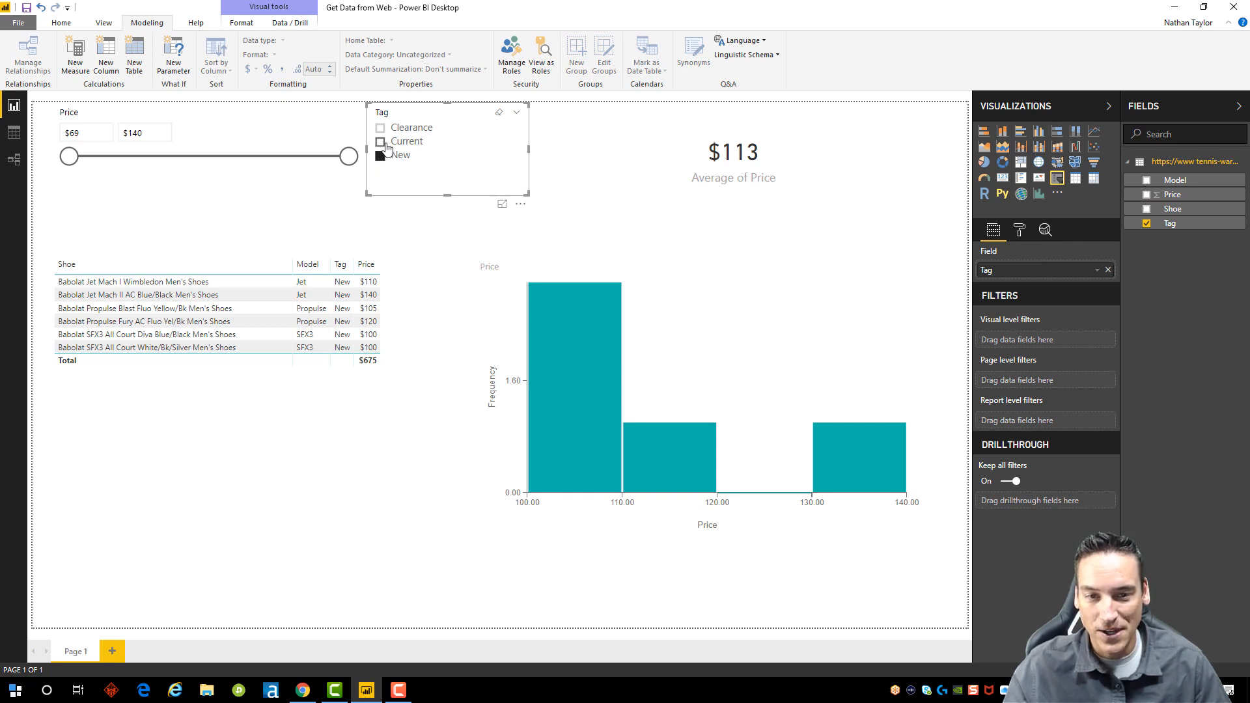
pyautogui.click(386, 144)
pyautogui.click(381, 156)
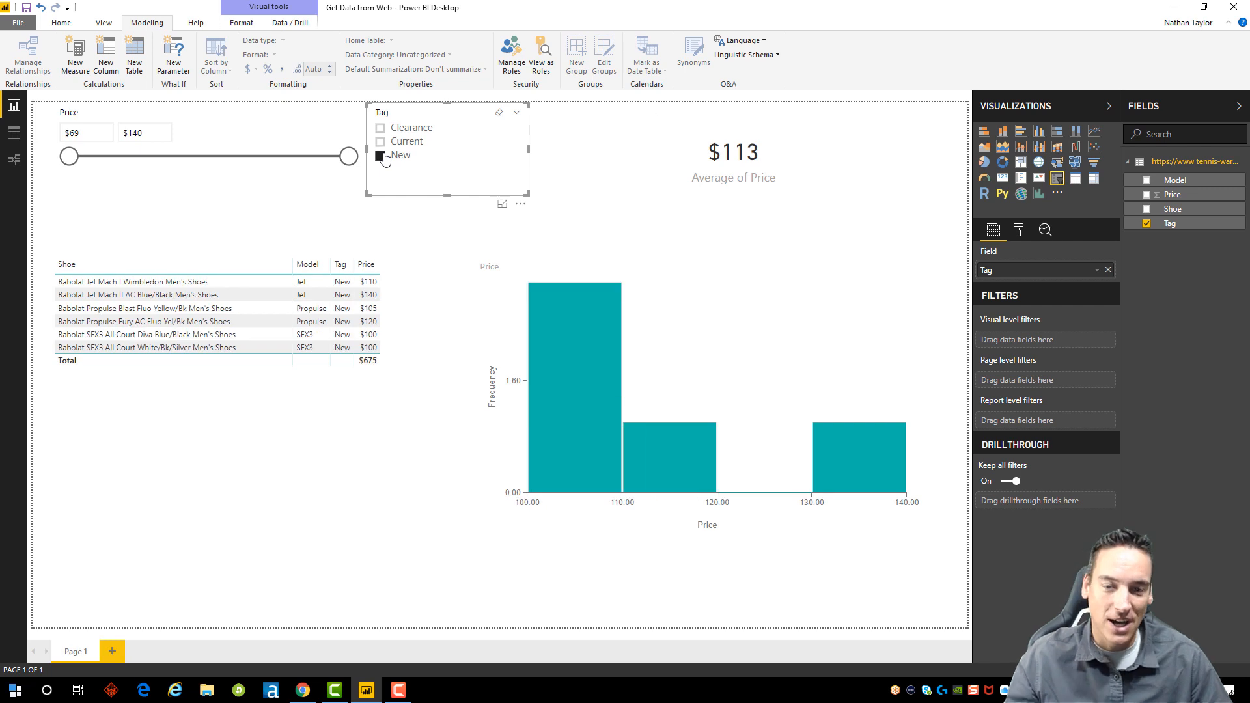
pyautogui.click(383, 142)
pyautogui.click(382, 129)
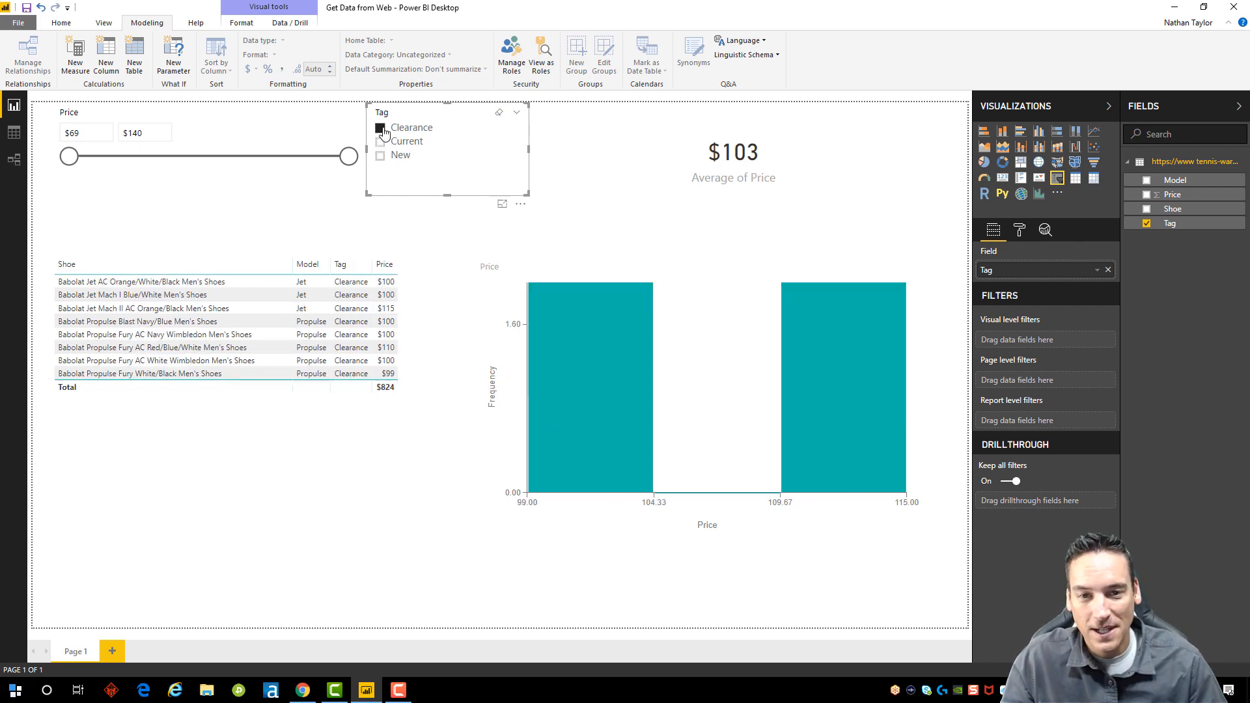